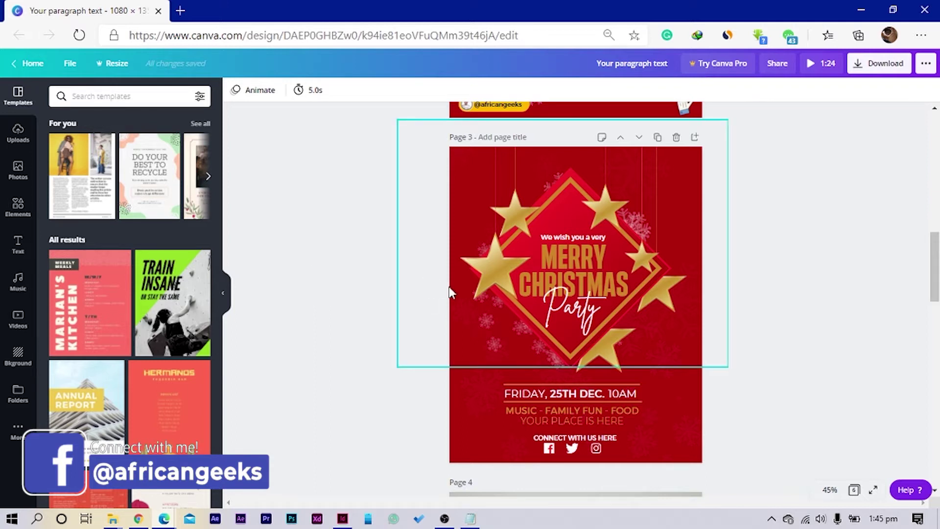
# Review the finished Merry Christmas Party flyer and its neighbouring pages as a reference for the new design.
pyautogui.scroll(5, 449, 286)
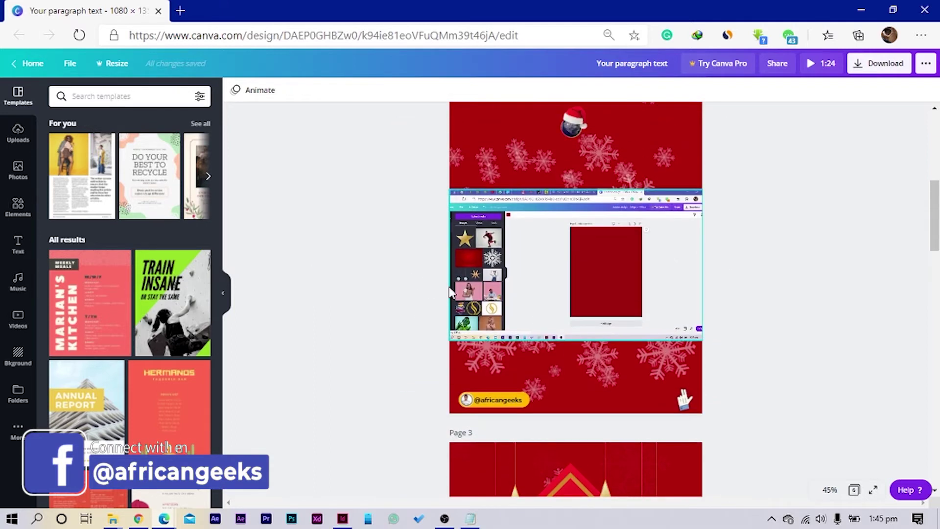
pyautogui.scroll(-6, 448, 286)
pyautogui.scroll(-4, 496, 284)
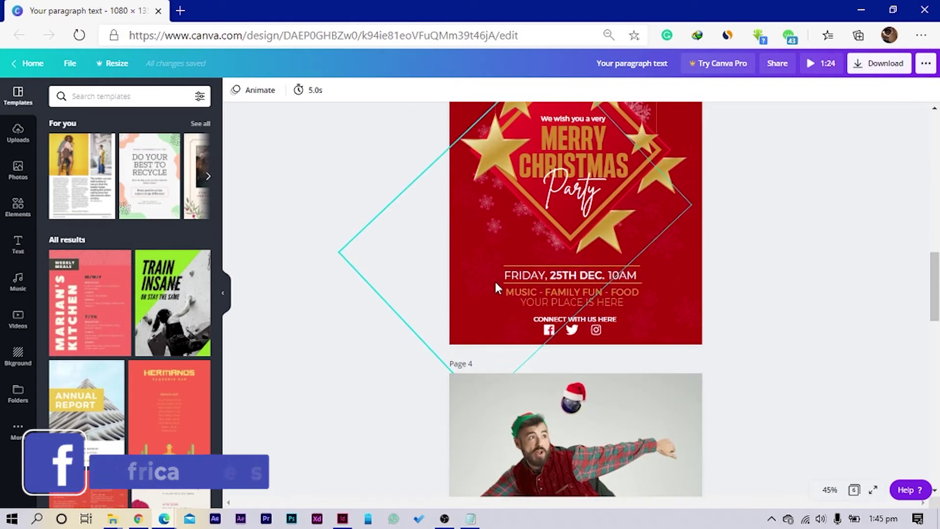
pyautogui.scroll(5, 496, 283)
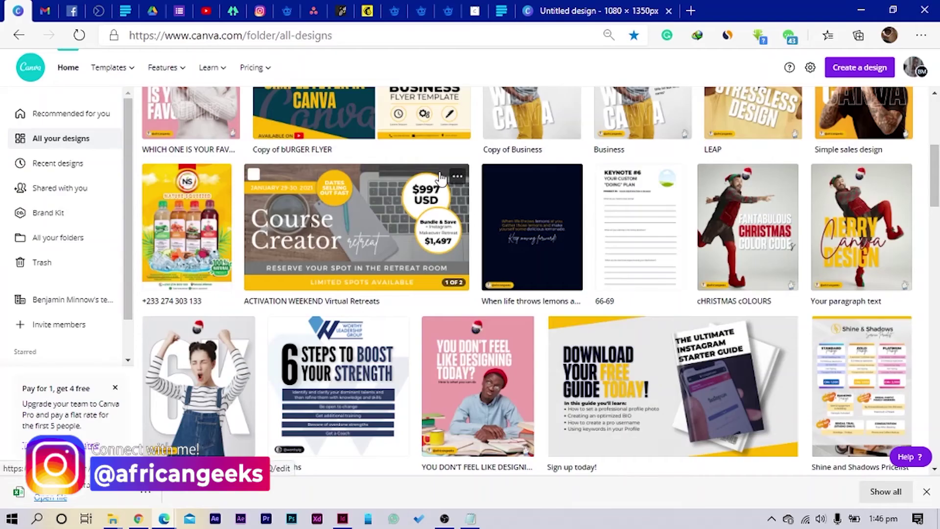
# Show the custom design size options with 1080 x 1350 px, and switch to the blank design of that size.
pyautogui.scroll(6, 441, 179)
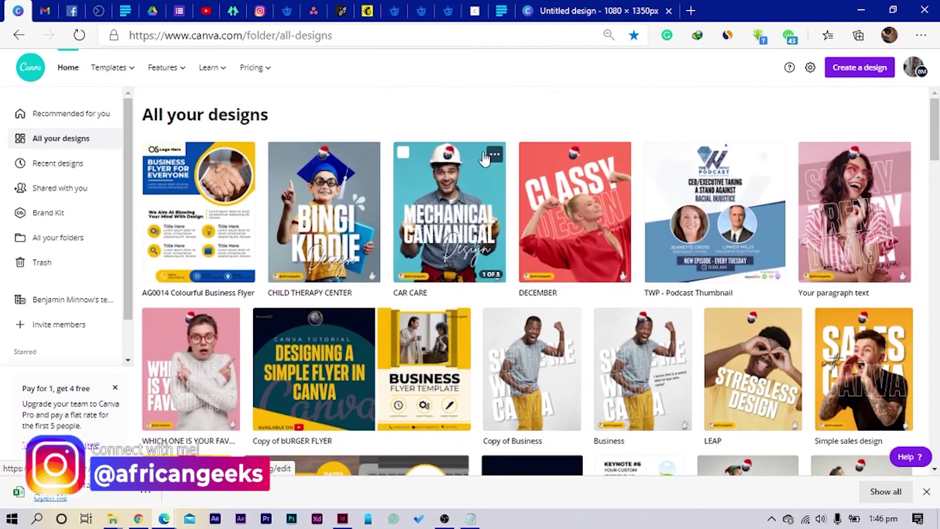
pyautogui.click(857, 72)
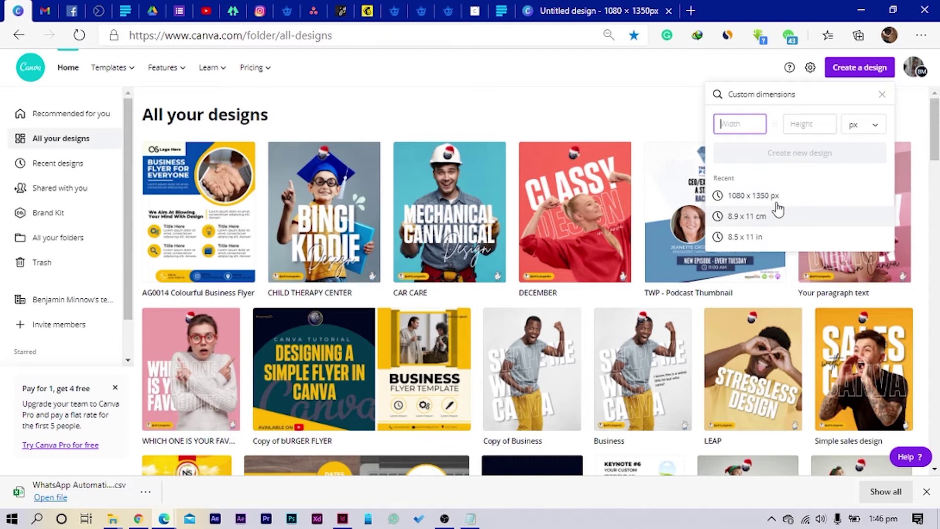
pyautogui.click(598, 10)
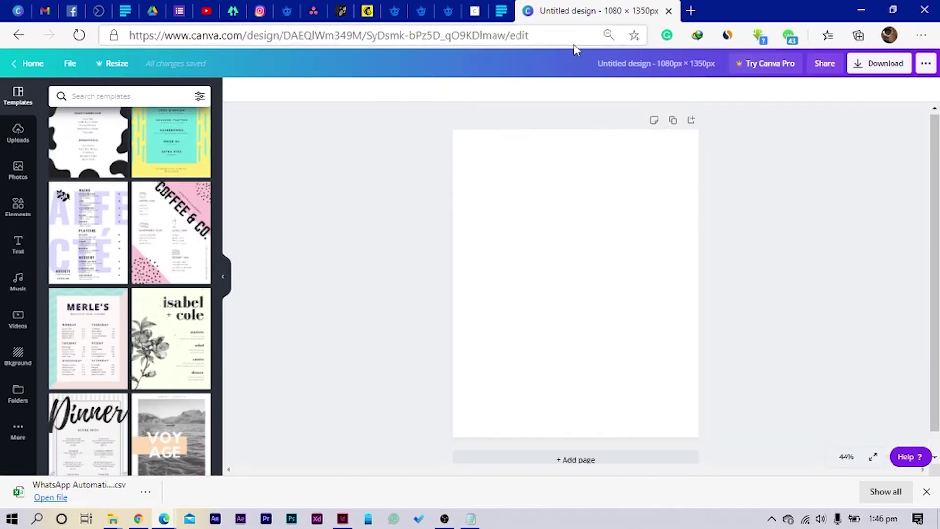
# Set the uploaded red gradient image as the background of the blank page.
pyautogui.click(607, 268)
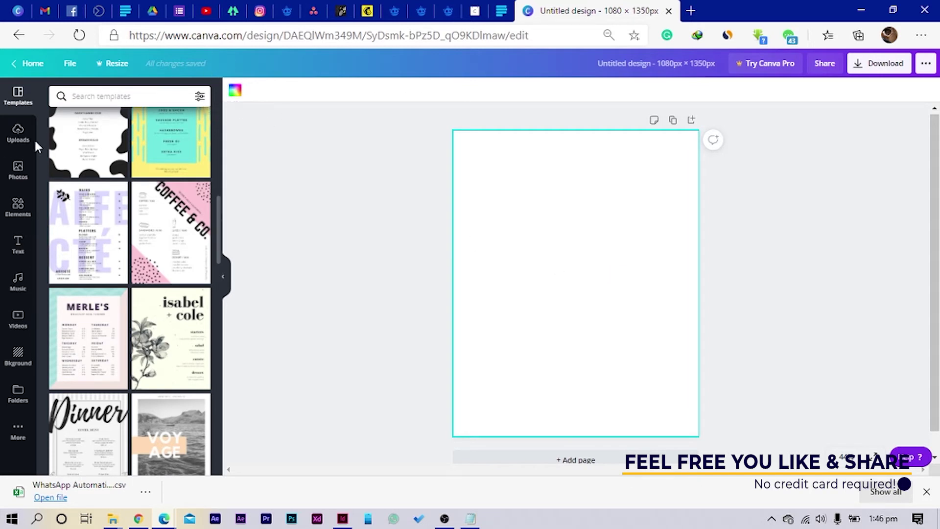
pyautogui.click(6, 140)
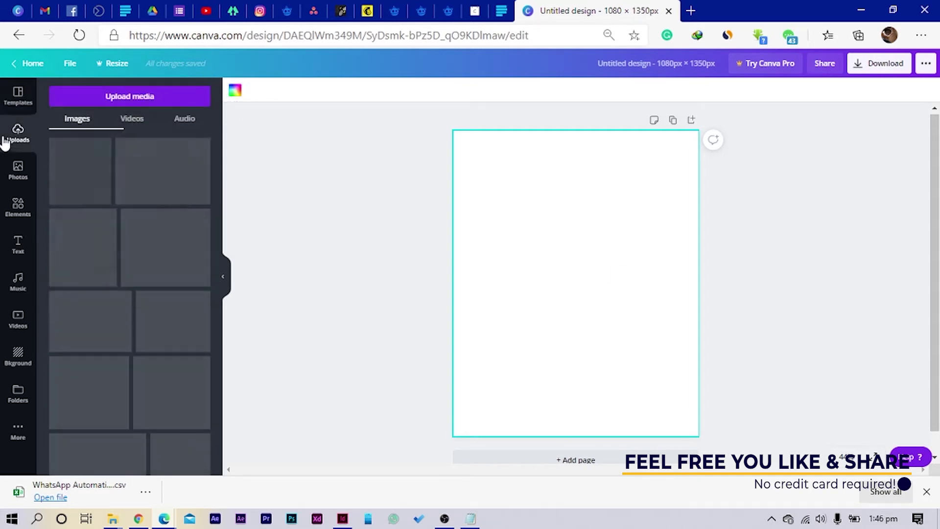
pyautogui.scroll(-10, 116, 194)
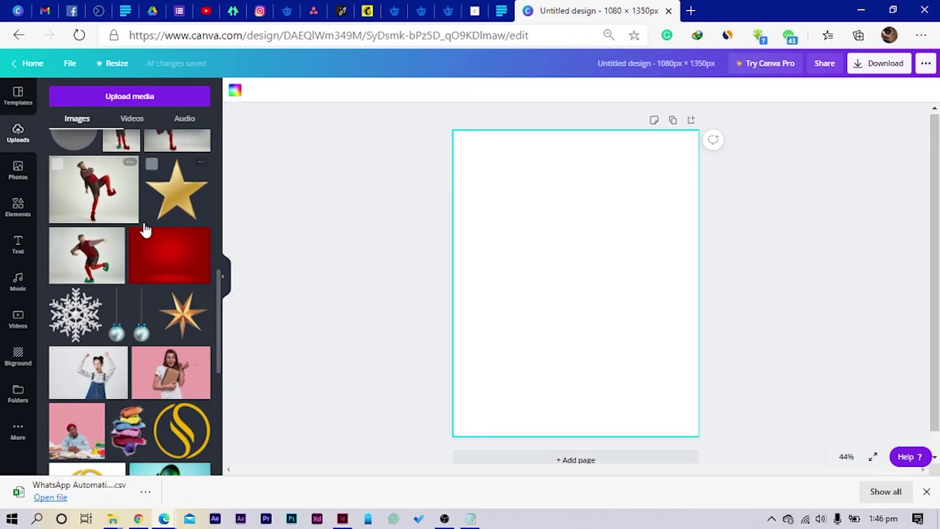
pyautogui.scroll(-3, 144, 228)
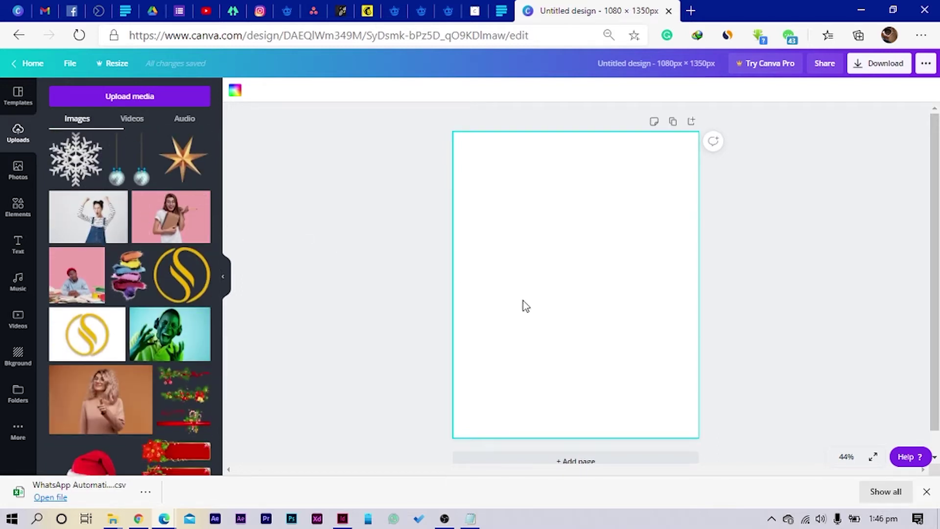
pyautogui.scroll(4, 178, 249)
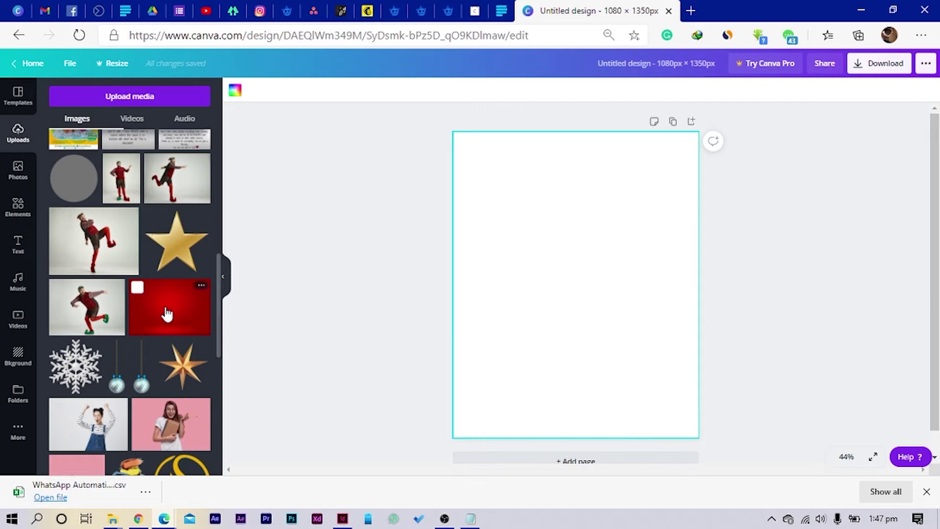
pyautogui.moveTo(166, 315); pyautogui.dragTo(460, 251)
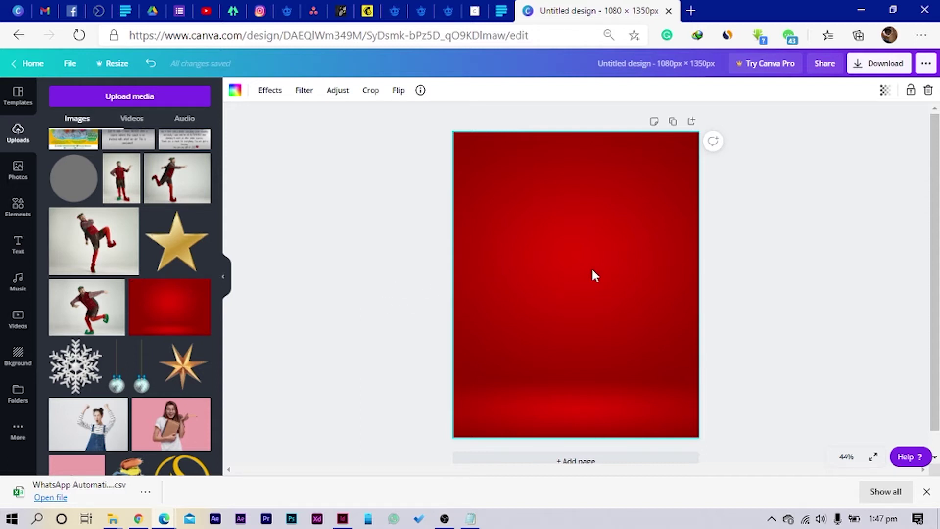
pyautogui.scroll(6, 76, 232)
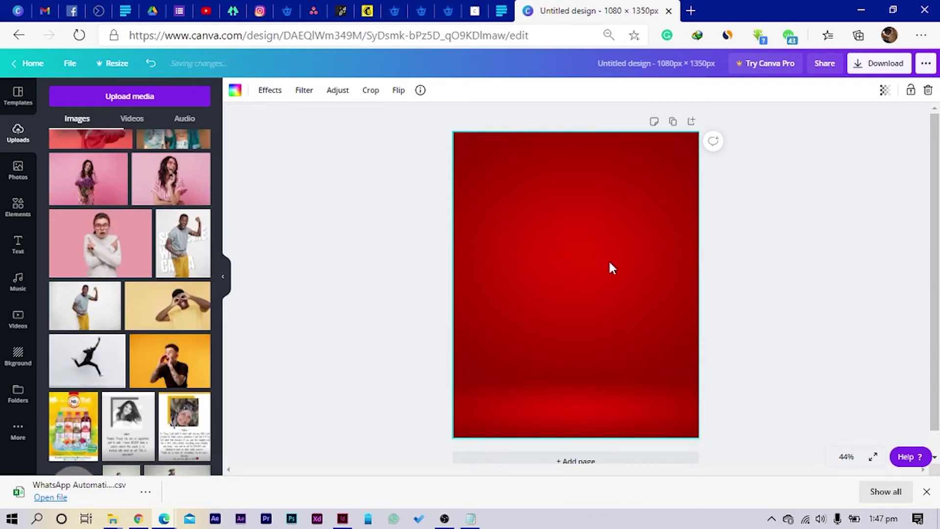
pyautogui.hotkey('ctrl', 'v')
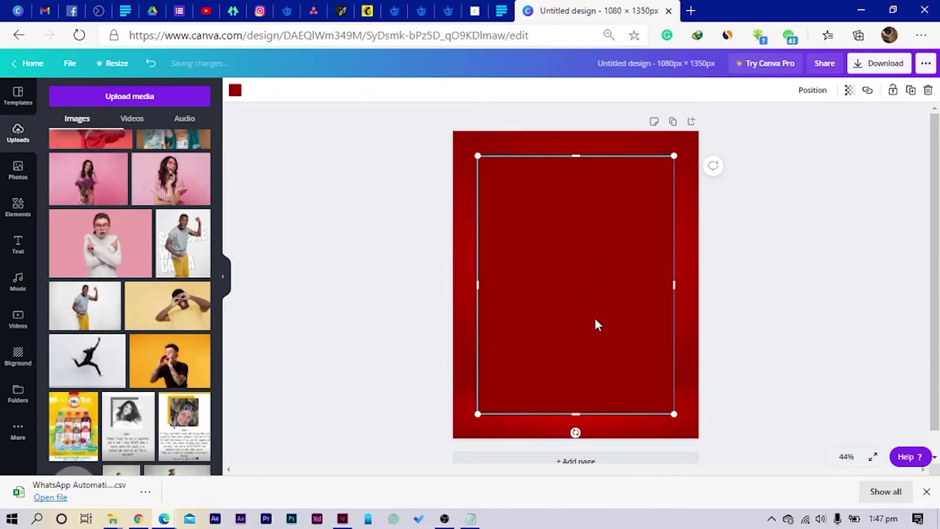
pyautogui.press('Delete')
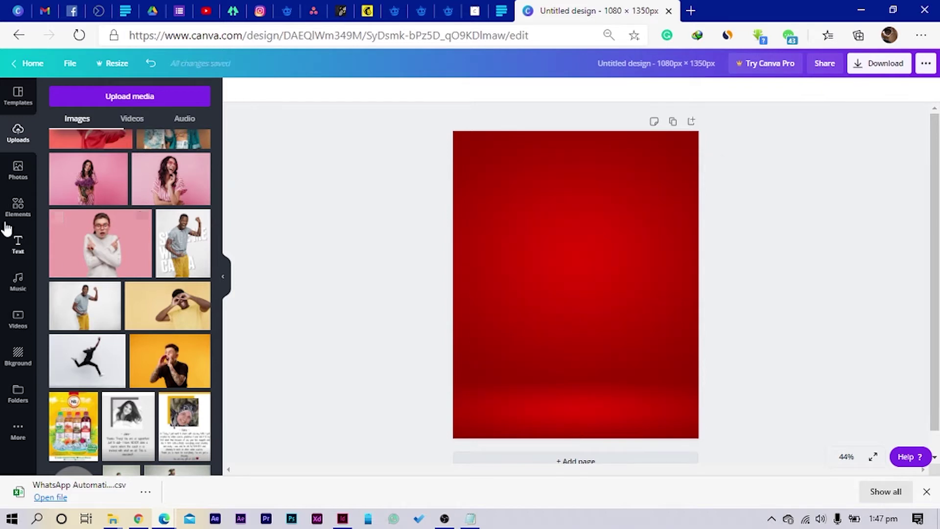
# Add a filled square shape to the page and move it slightly up into the upper half.
pyautogui.click(17, 206)
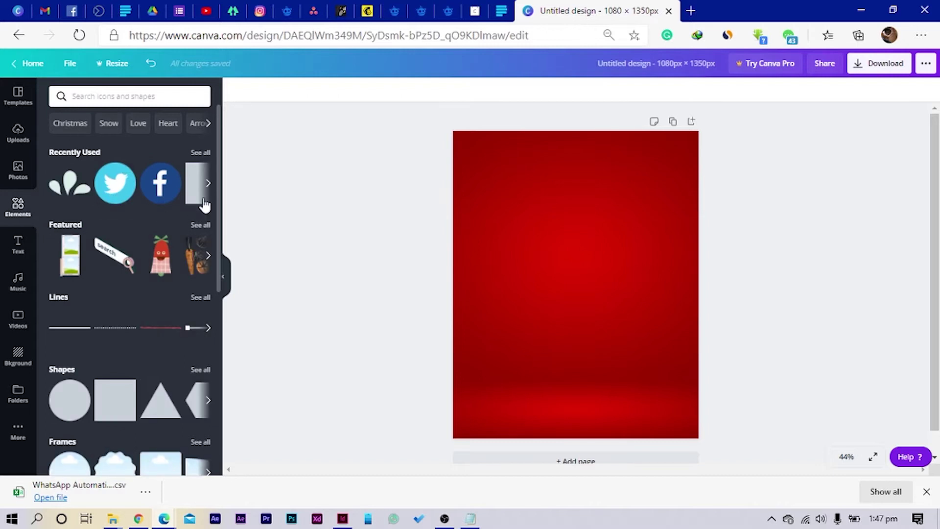
pyautogui.click(70, 184)
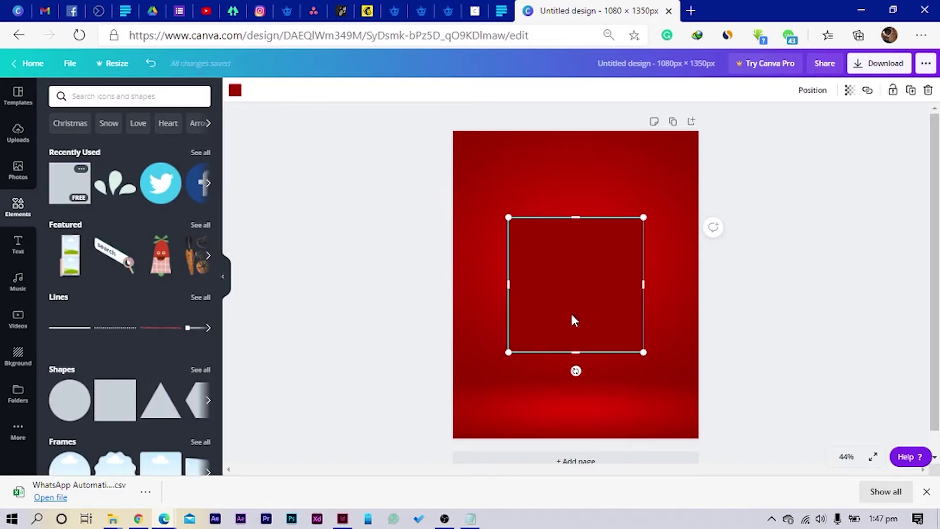
pyautogui.moveTo(574, 320); pyautogui.dragTo(577, 292)
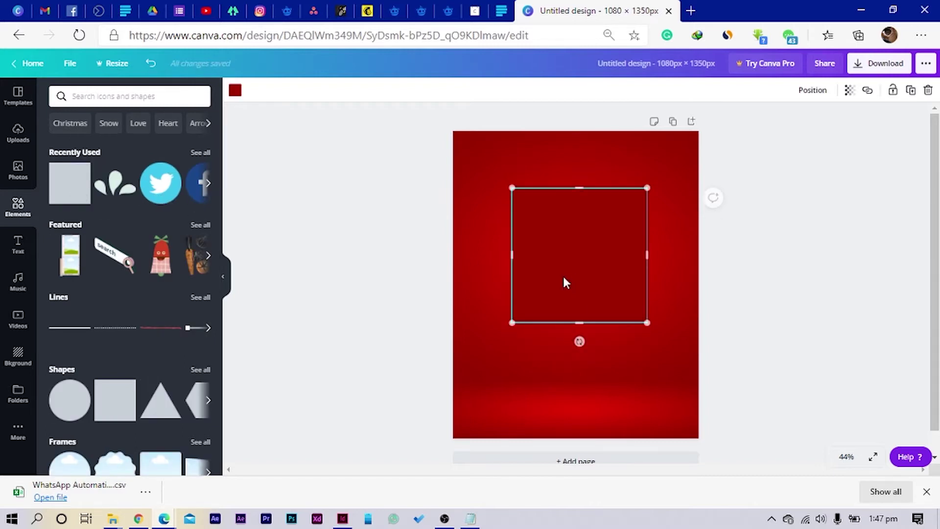
# Recolour the square with the brightest red of the photo colours and rotate it -45° into a diamond.
pyautogui.click(235, 92)
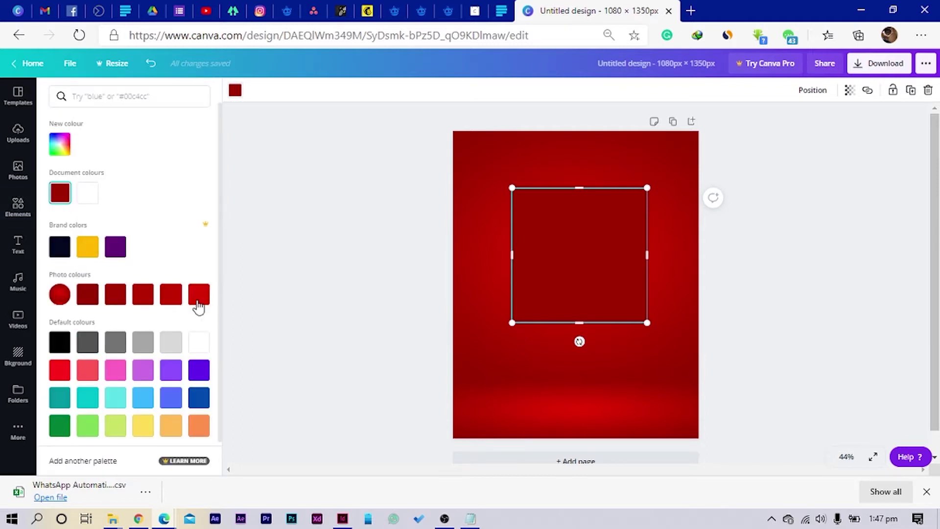
pyautogui.click(198, 303)
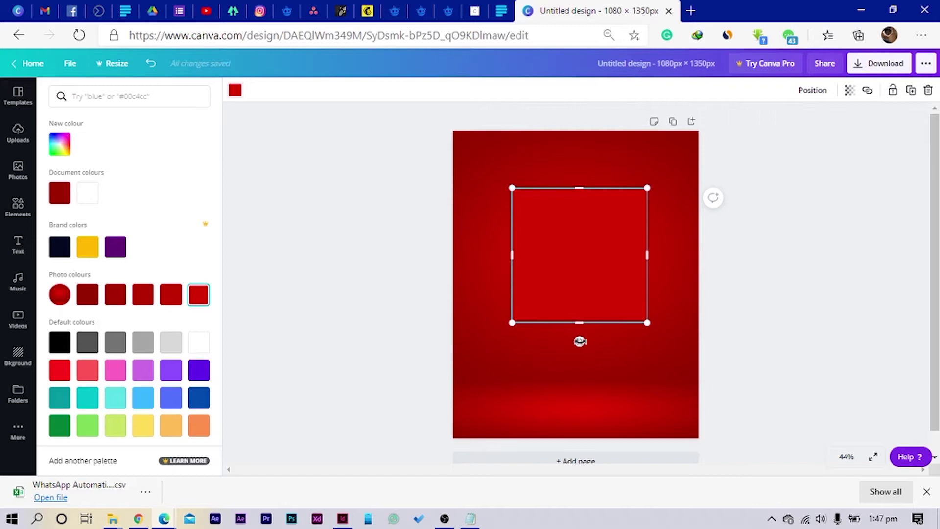
pyautogui.moveTo(580, 341); pyautogui.dragTo(637, 312)
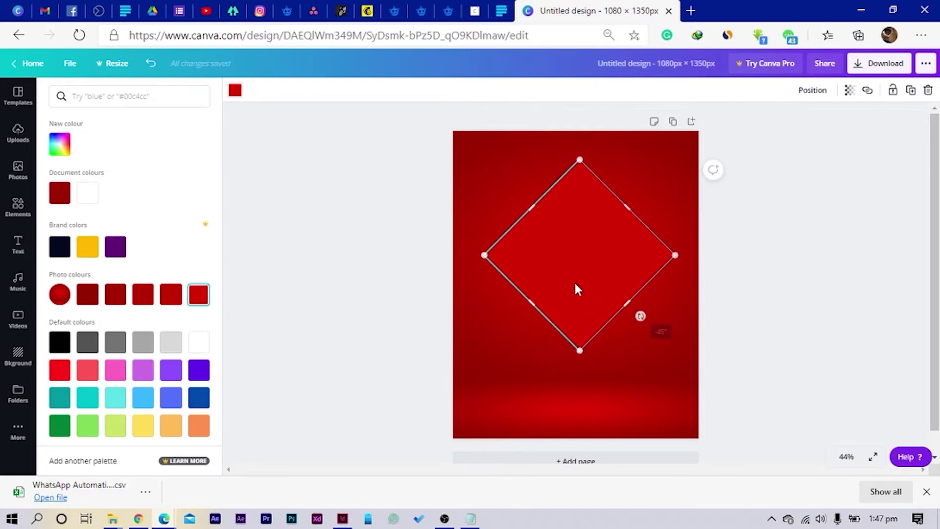
pyautogui.moveTo(566, 269); pyautogui.dragTo(573, 309)
pyautogui.moveTo(579, 365); pyautogui.dragTo(580, 360)
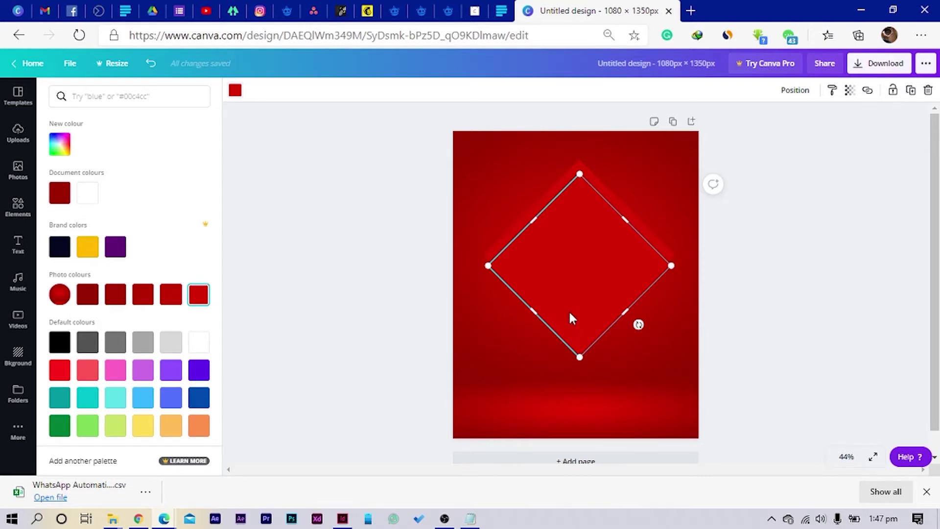
pyautogui.moveTo(570, 317); pyautogui.dragTo(537, 304)
pyautogui.press('Delete')
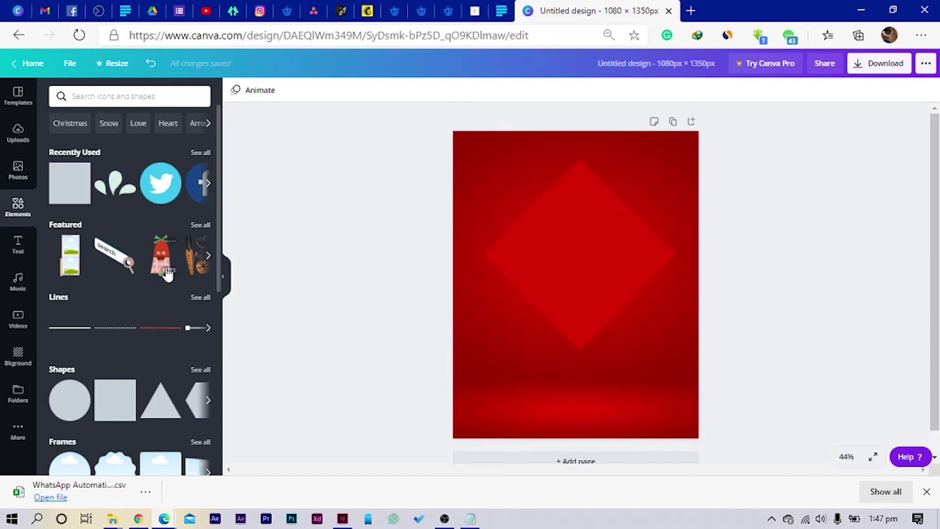
# Add the outlined square with sharp corners from the shapes collection, rotate it 45° and align it over the red diamond.
pyautogui.scroll(-4, 98, 225)
pyautogui.scroll(3, 95, 245)
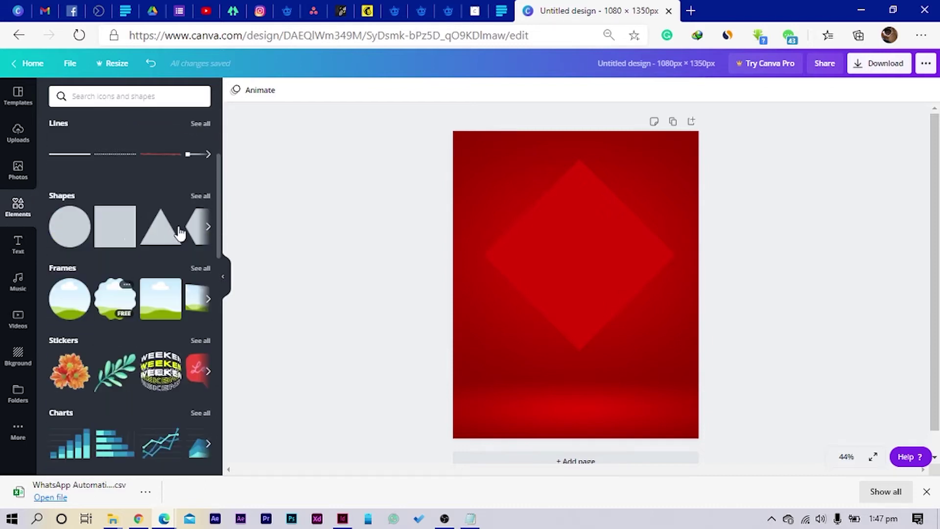
pyautogui.click(201, 258)
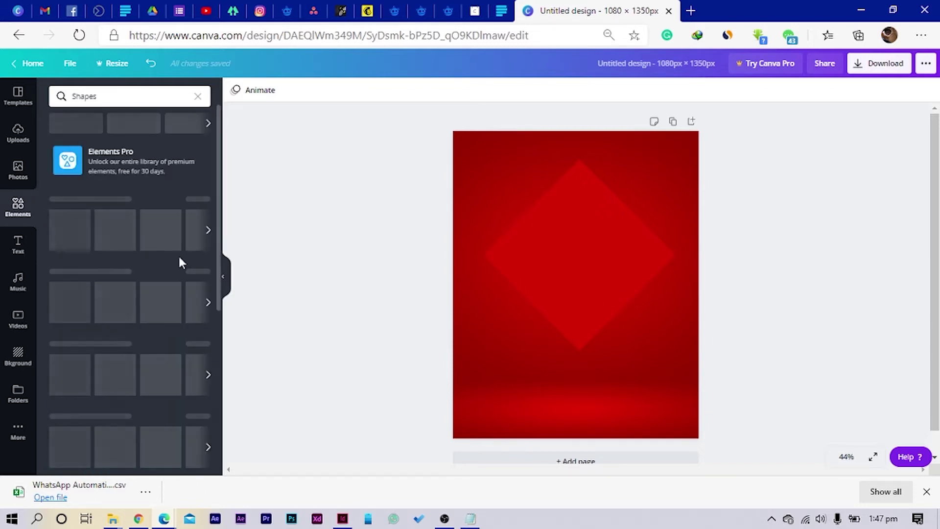
pyautogui.scroll(-3, 147, 308)
pyautogui.scroll(-3, 152, 314)
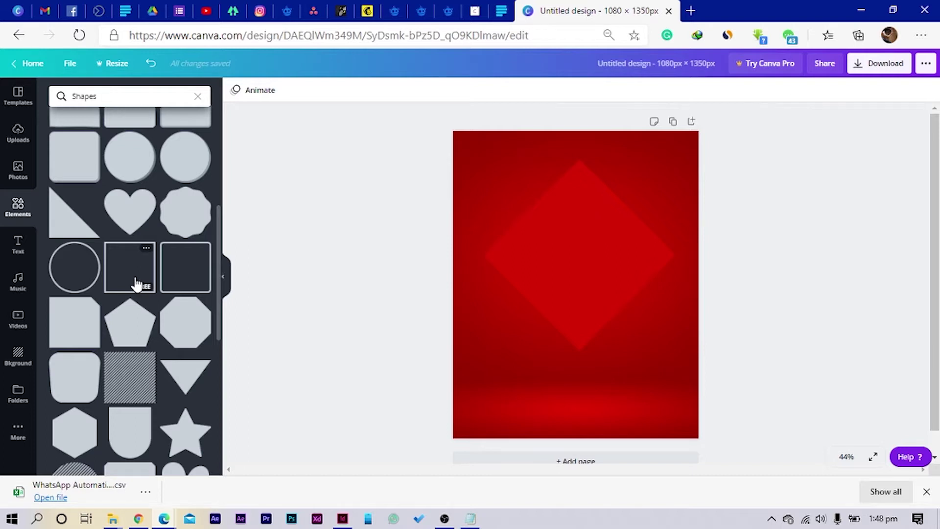
pyautogui.click(137, 284)
pyautogui.moveTo(575, 371); pyautogui.dragTo(493, 365)
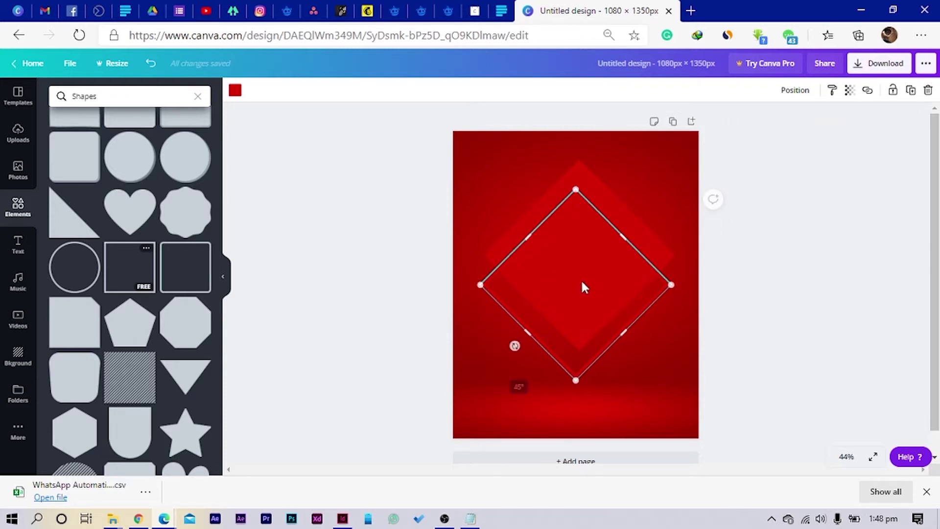
pyautogui.moveTo(584, 285); pyautogui.dragTo(582, 254)
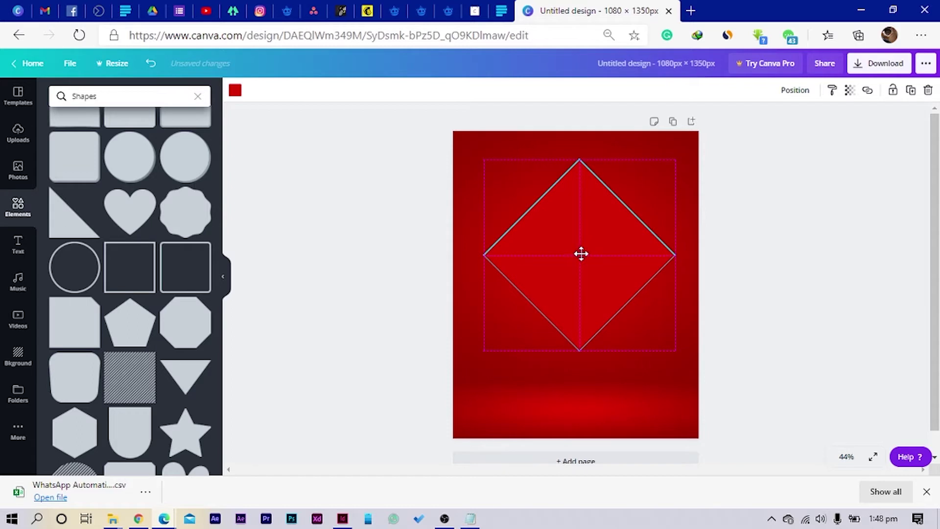
# Shrink the outlined diamond slightly and centre it inside the filled red diamond.
pyautogui.click(590, 289)
pyautogui.moveTo(579, 351); pyautogui.dragTo(579, 336)
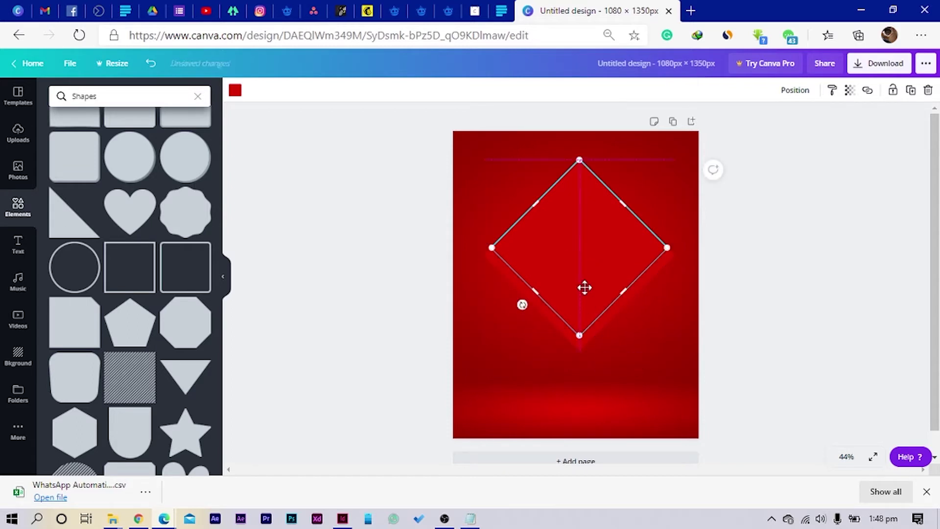
pyautogui.moveTo(585, 288); pyautogui.dragTo(583, 294)
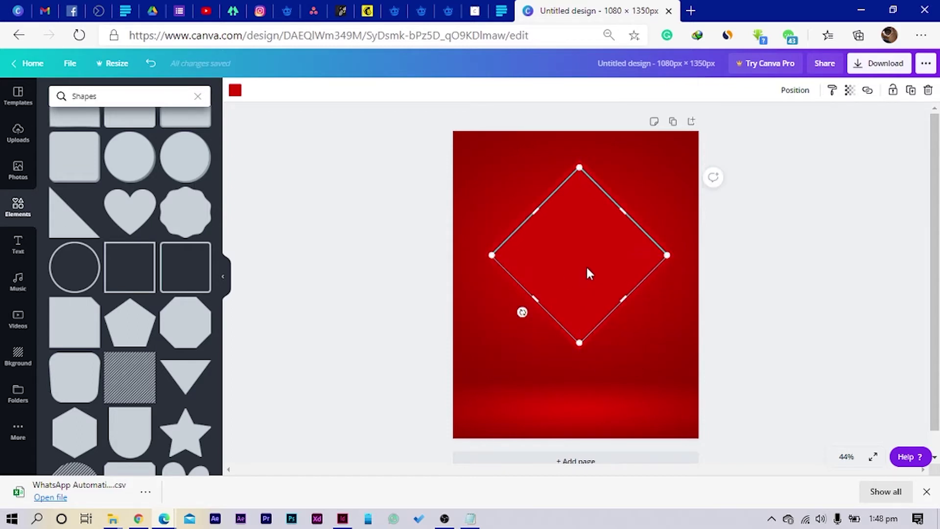
pyautogui.click(508, 382)
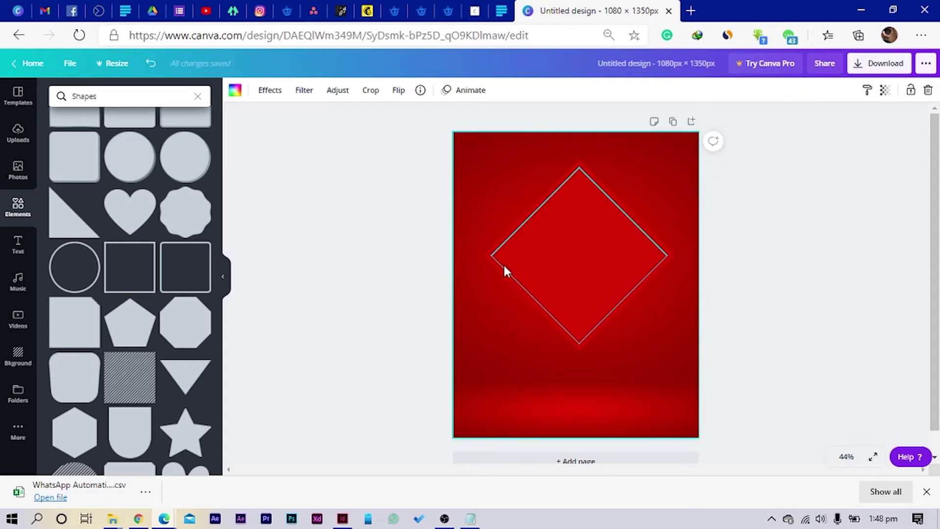
# Add the uploaded gold star image and move it to the lower part of the page, mostly below the diamond.
pyautogui.click(18, 141)
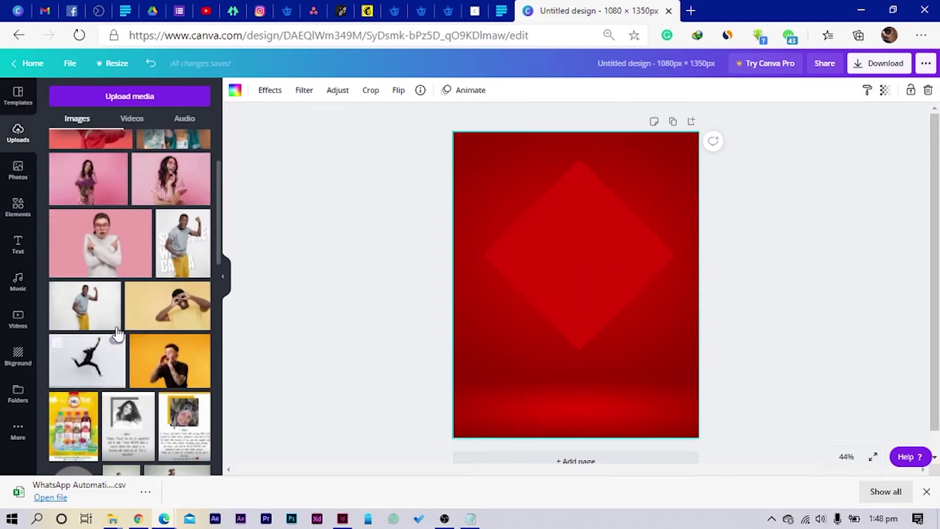
pyautogui.scroll(-10, 118, 333)
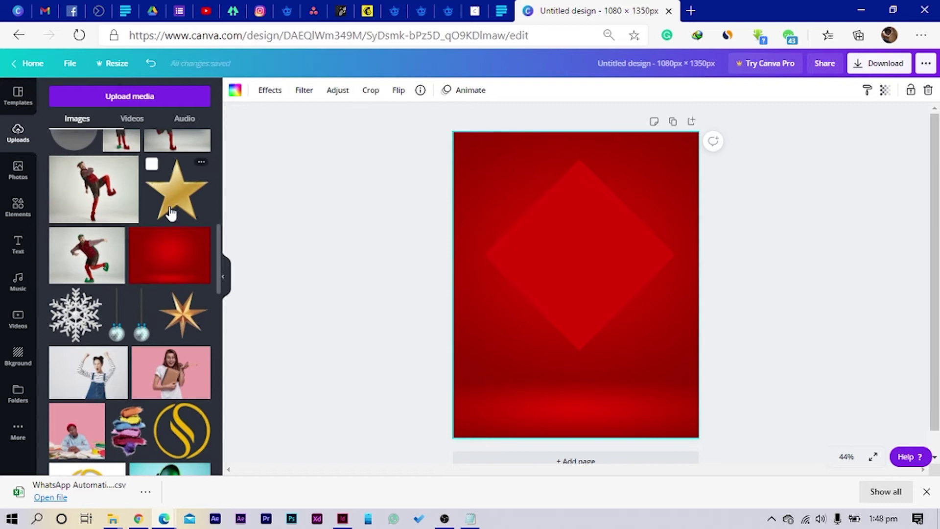
pyautogui.click(494, 250)
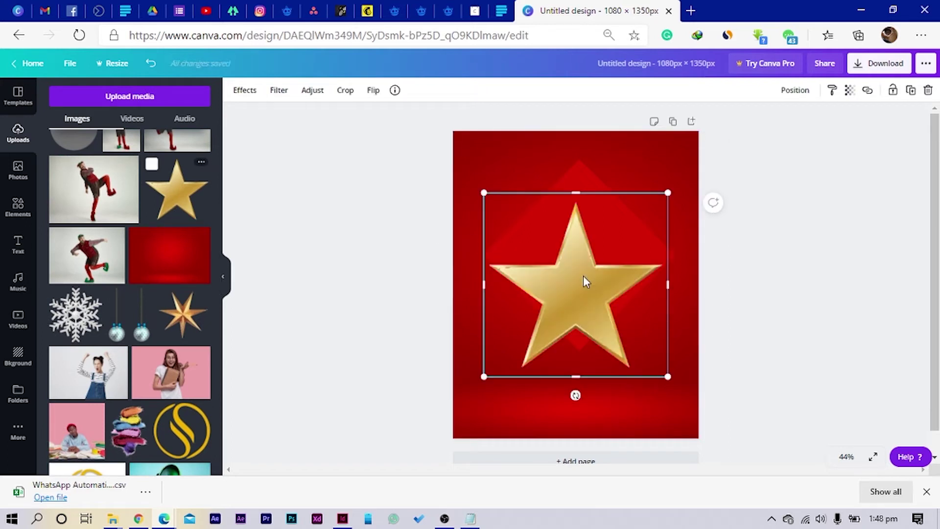
pyautogui.moveTo(581, 289); pyautogui.dragTo(602, 385)
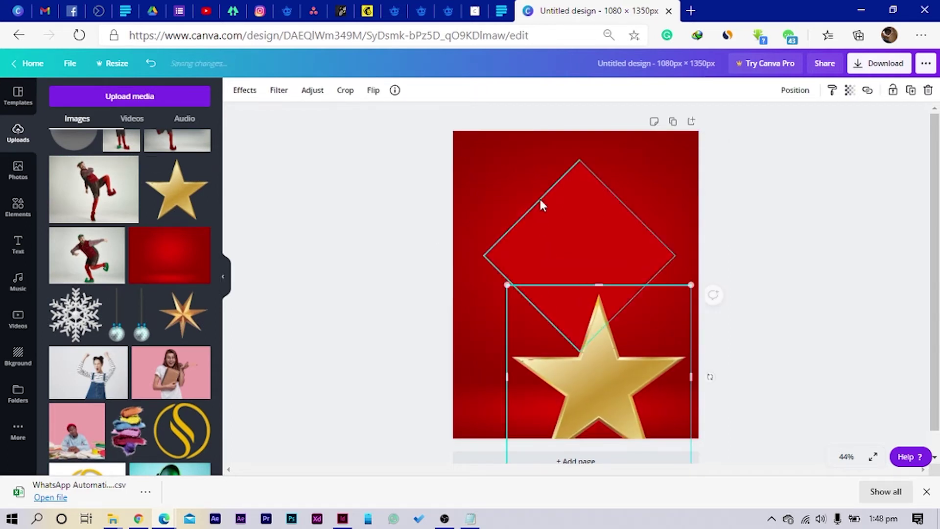
# Recolour the outlined diamond with the orange-gold swatch from the star image's photo colours.
pyautogui.click(543, 200)
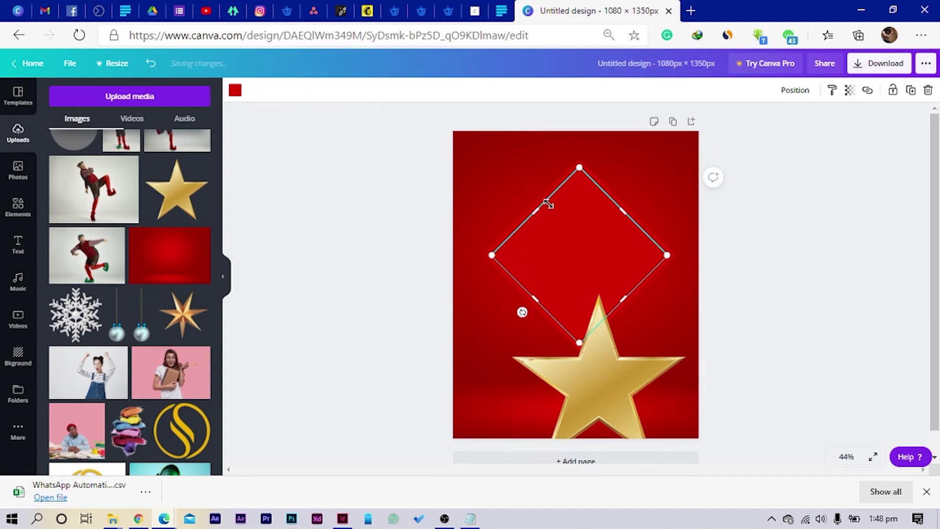
pyautogui.click(235, 91)
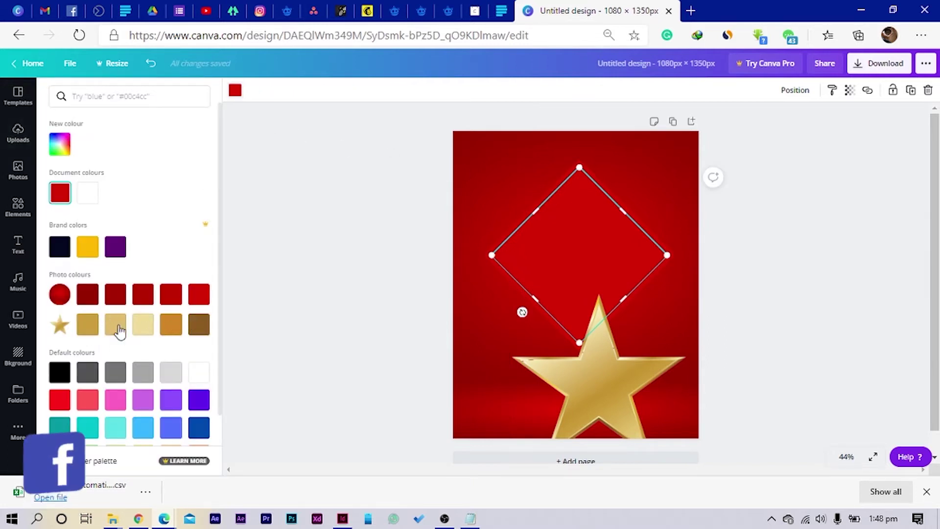
pyautogui.click(172, 332)
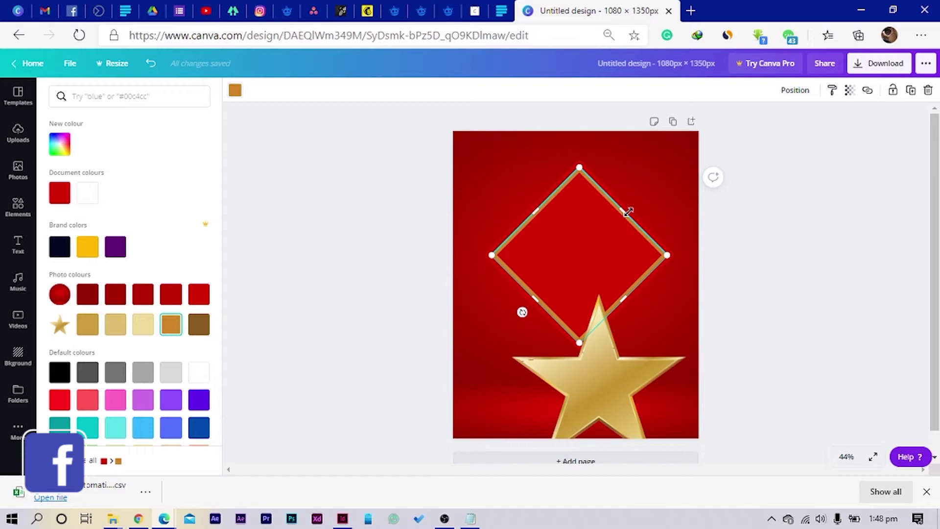
# Move the gold star aside past the page's left edge and group the red diamond with its gold outline.
pyautogui.moveTo(597, 380); pyautogui.dragTo(546, 277)
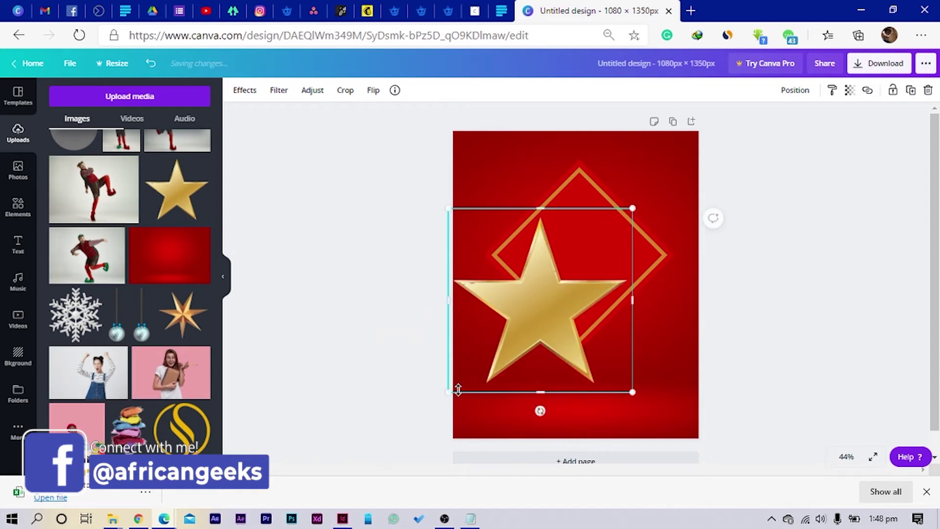
pyautogui.moveTo(533, 330); pyautogui.dragTo(455, 378)
pyautogui.moveTo(655, 179); pyautogui.dragTo(621, 245)
pyautogui.click(774, 91)
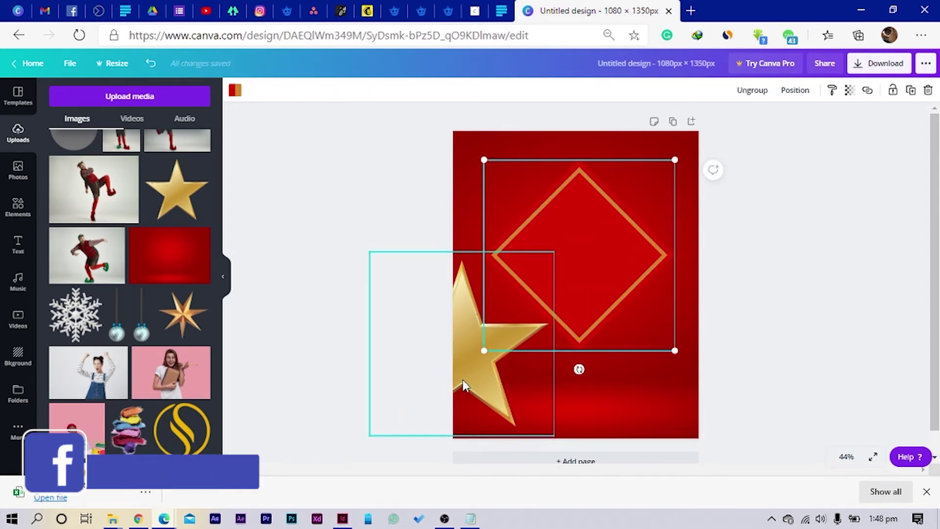
# Shrink the gold star, duplicate it three times and spread the four stars around the diamond's edges.
pyautogui.moveTo(463, 380); pyautogui.dragTo(579, 300)
pyautogui.moveTo(464, 179); pyautogui.dragTo(568, 271)
pyautogui.hotkey('ctrl', 'd')
pyautogui.hotkey('ctrl', 'd')
pyautogui.hotkey('ctrl', 'd')
pyautogui.moveTo(544, 303); pyautogui.dragTo(613, 200)
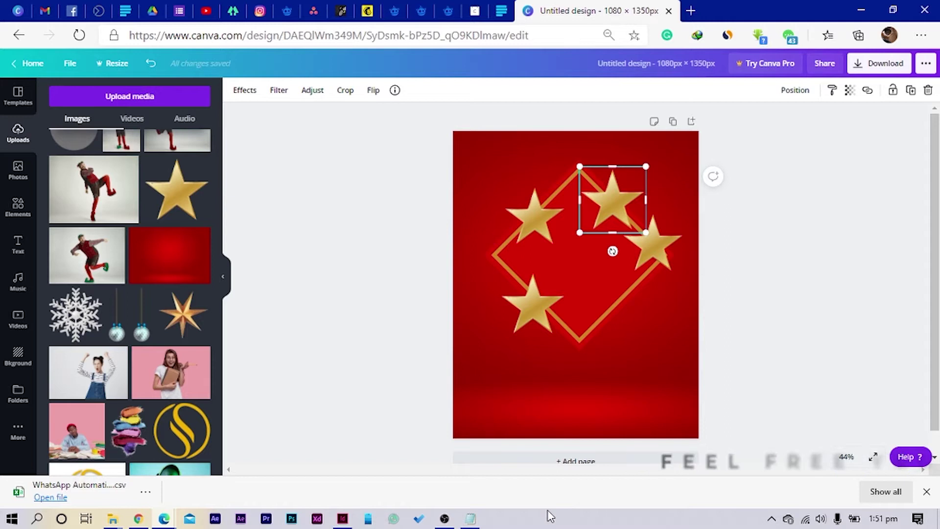
# Add a fifth star at the diamond's lower right, enlarge the rightmost star, and shrink the upper-right and both lower stars.
pyautogui.moveTo(617, 209)
pyautogui.mouseDown()
pyautogui.moveTo(625, 342)
pyautogui.moveTo(619, 230)
pyautogui.moveTo(602, 217)
pyautogui.moveTo(583, 226)
pyautogui.moveTo(608, 221)
pyautogui.mouseUp()
pyautogui.hotkey('ctrl', 'd')
pyautogui.click(644, 237)
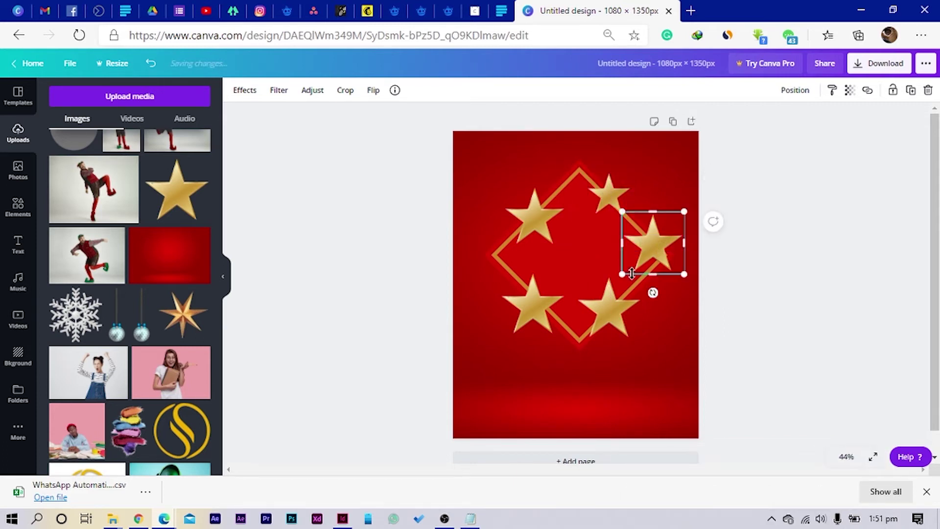
pyautogui.moveTo(623, 274); pyautogui.dragTo(618, 308)
pyautogui.click(610, 304)
pyautogui.moveTo(541, 311); pyautogui.dragTo(560, 336)
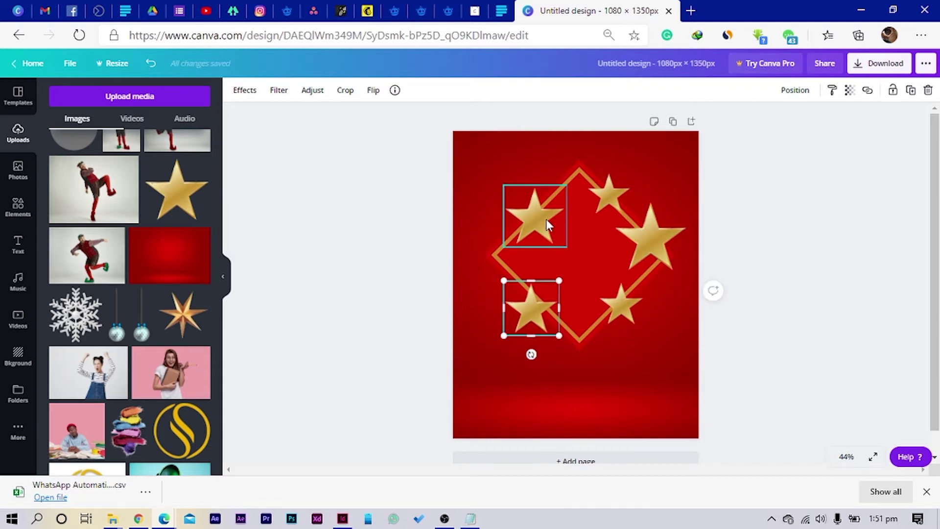
# Insert a straight line on the page and search the elements for "line".
pyautogui.press('l')
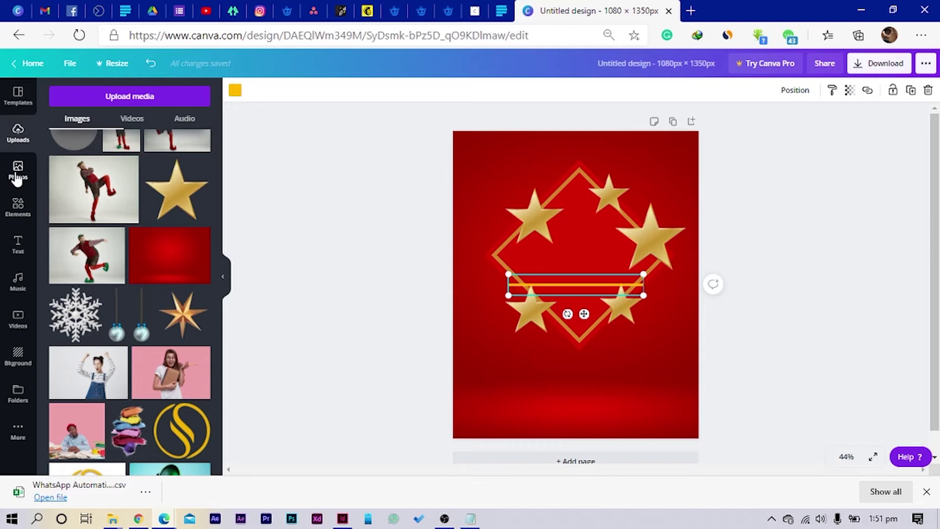
pyautogui.click(17, 214)
pyautogui.click(155, 94)
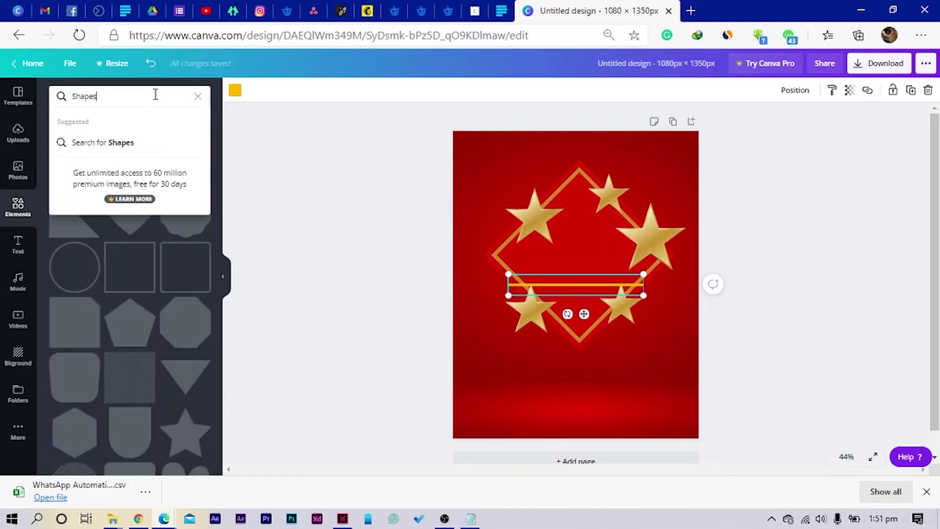
pyautogui.write('li')
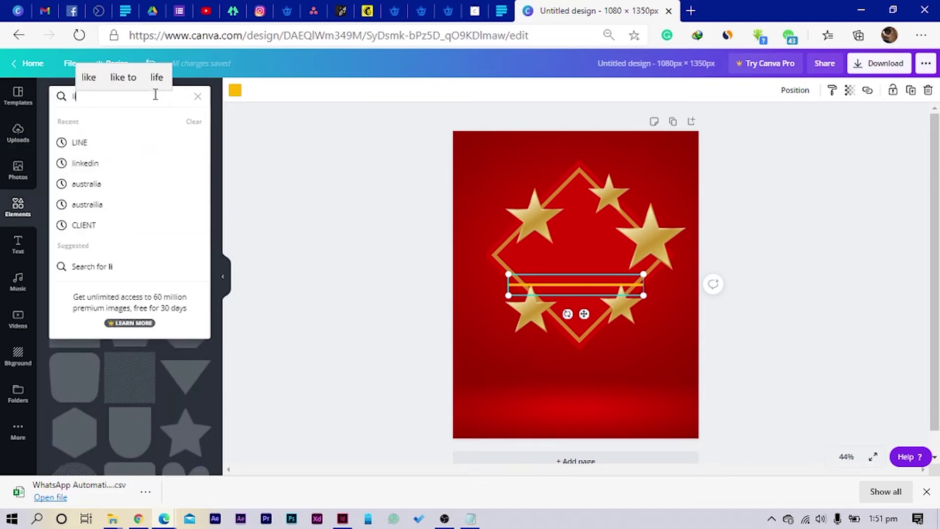
pyautogui.write('ne')
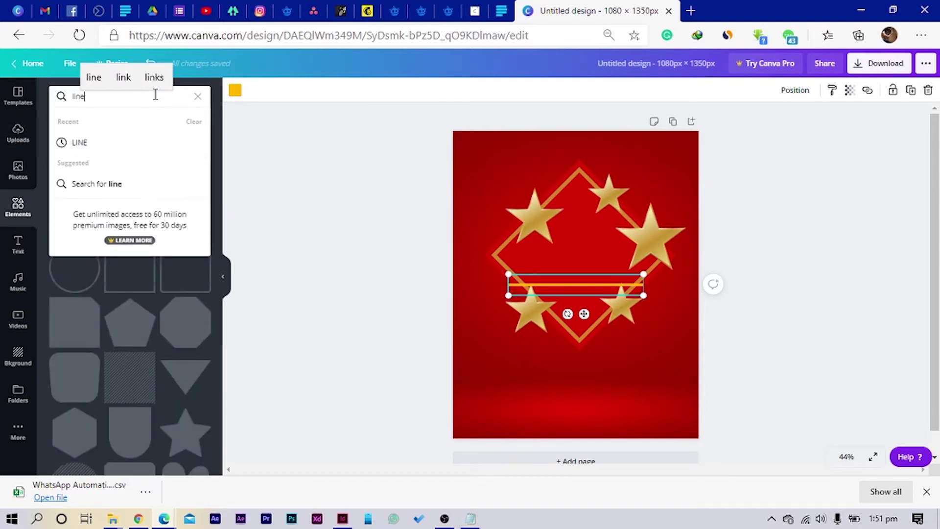
pyautogui.click(163, 181)
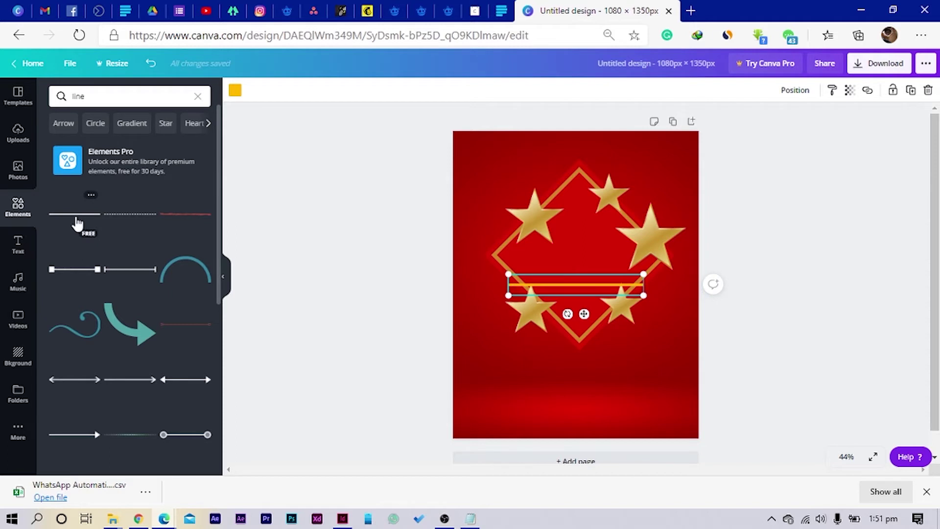
# Rotate the line upright, align it with the upper-left star's tip and extend it past the page's top edge.
pyautogui.moveTo(566, 314); pyautogui.dragTo(526, 284)
pyautogui.moveTo(587, 216); pyautogui.dragTo(513, 189)
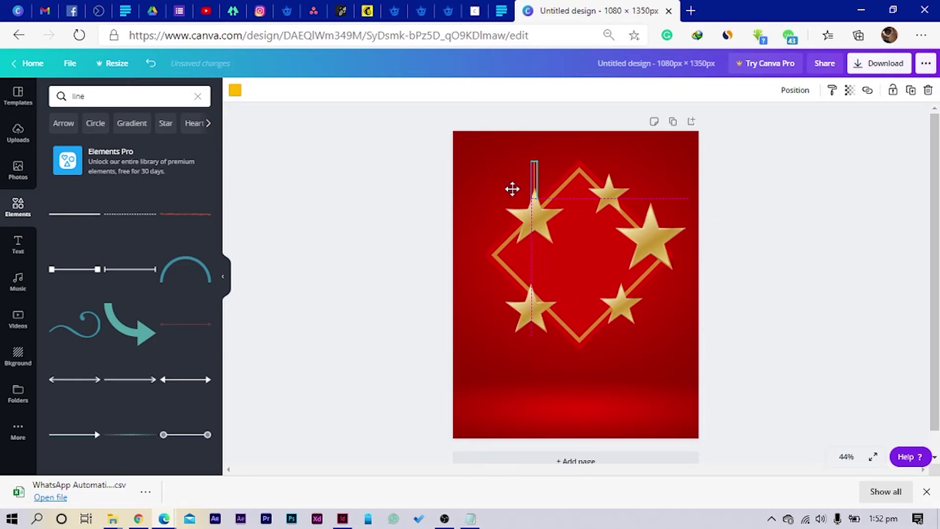
pyautogui.scroll(5, 512, 189)
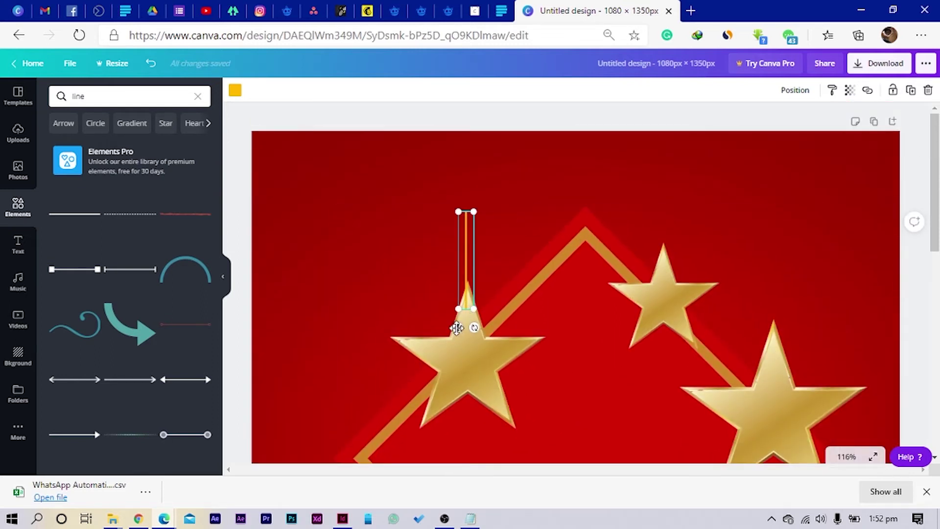
pyautogui.moveTo(458, 327)
pyautogui.mouseDown()
pyautogui.moveTo(454, 315)
pyautogui.moveTo(460, 322)
pyautogui.mouseUp()
pyautogui.moveTo(467, 202); pyautogui.dragTo(457, 89)
# Recolour the hanging line with the first gold swatch of the star's photo colours and send it to the back.
pyautogui.click(236, 91)
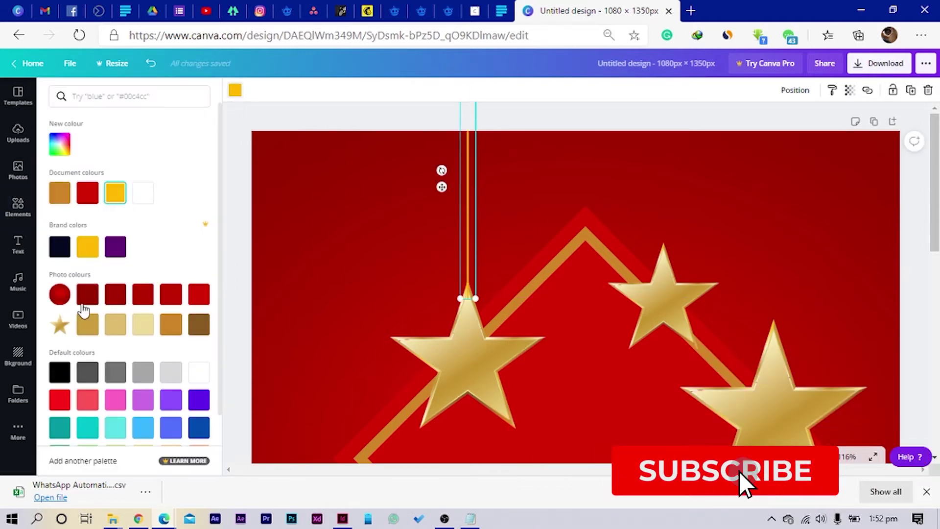
pyautogui.click(87, 325)
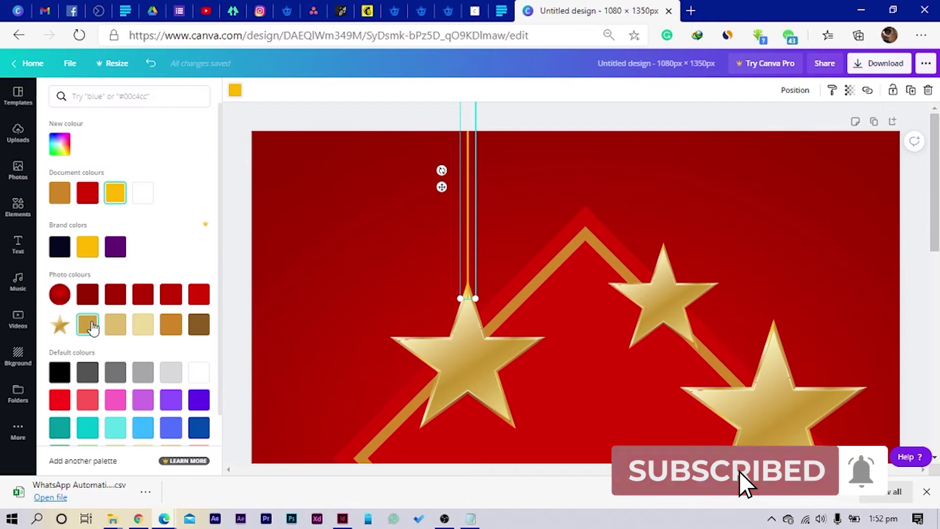
pyautogui.rightClick(474, 198)
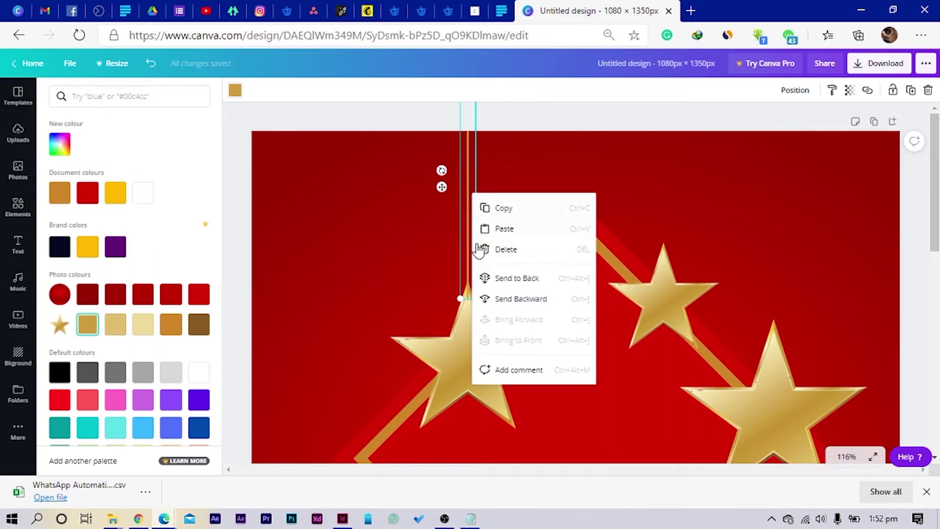
pyautogui.click(518, 279)
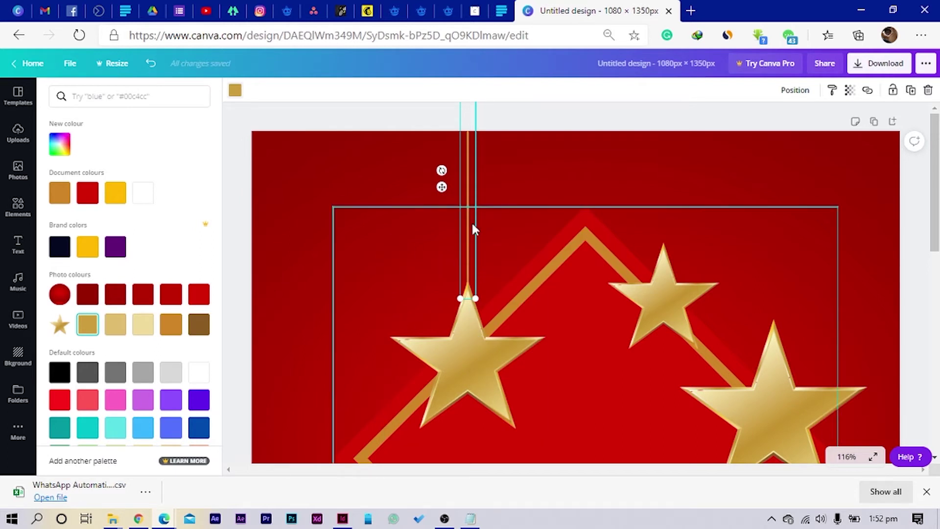
# Duplicate the gold line and hang copies above the small upper-right star and the large rightmost star.
pyautogui.hotkey('ctrl', 'd')
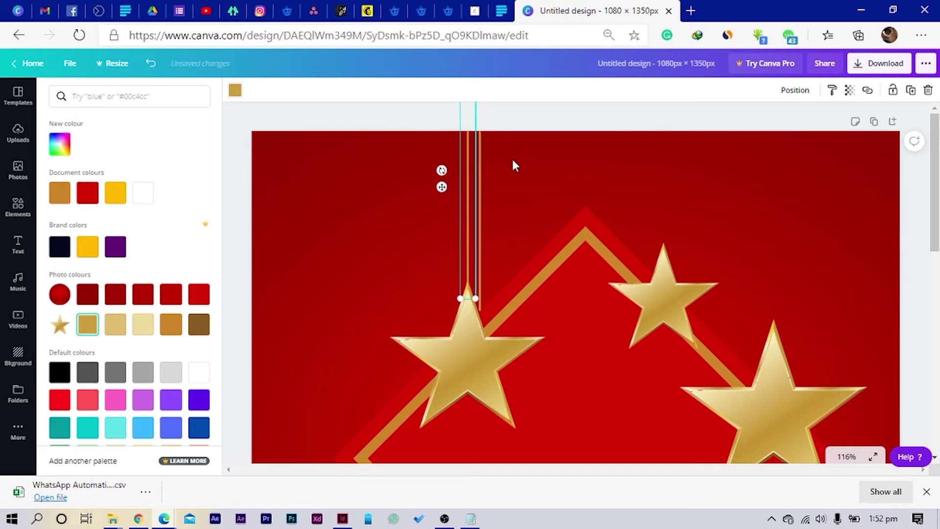
pyautogui.moveTo(471, 162); pyautogui.dragTo(774, 228)
pyautogui.hotkey('ctrl', 'd')
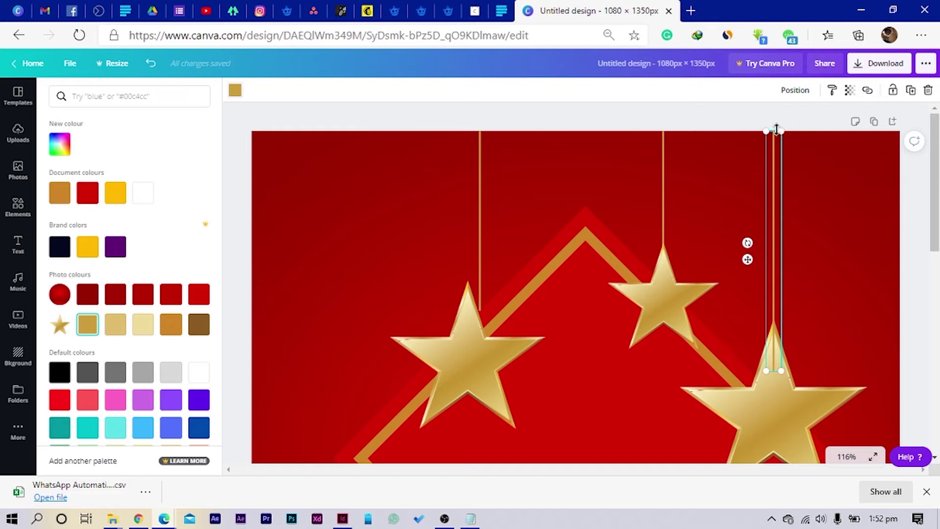
# Extend the large rightmost star's line past the top of the page and send it to the back.
pyautogui.scroll(-5, 659, 313)
pyautogui.scroll(3, 754, 223)
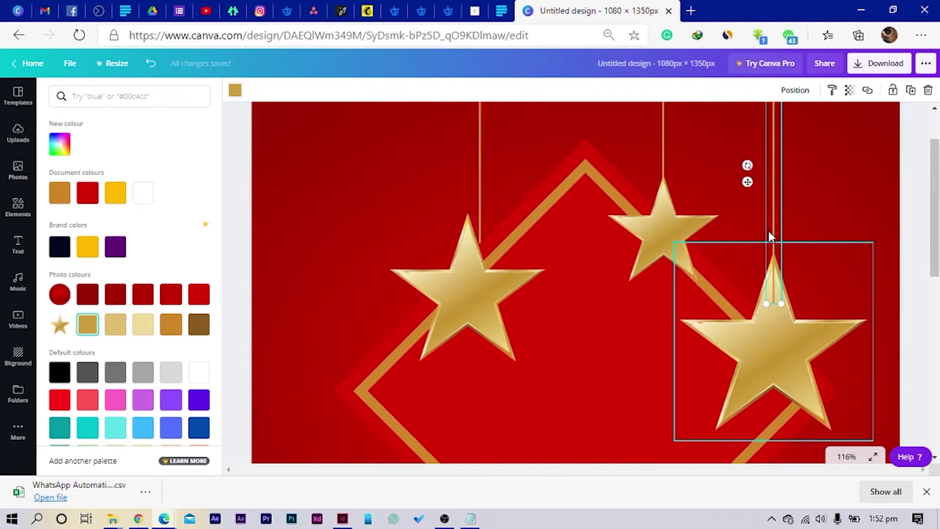
pyautogui.scroll(2, 776, 218)
pyautogui.rightClick(778, 192)
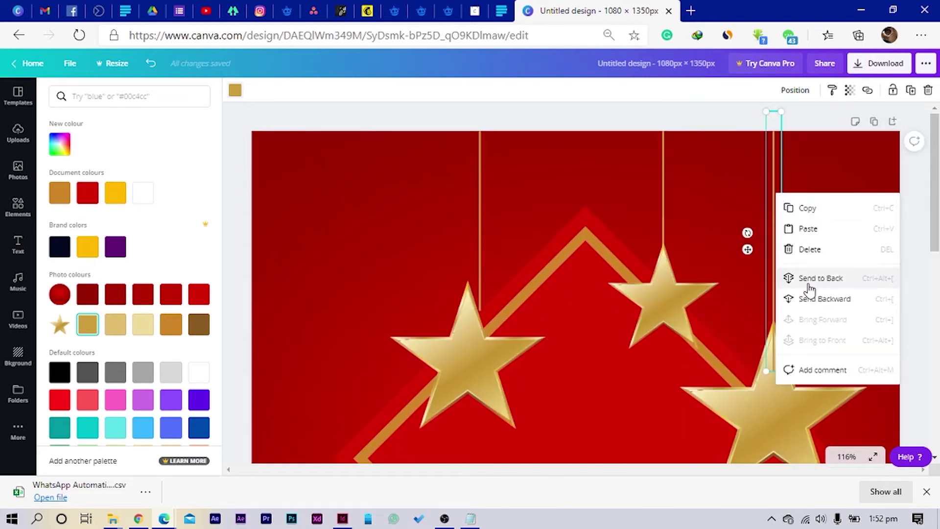
pyautogui.click(807, 279)
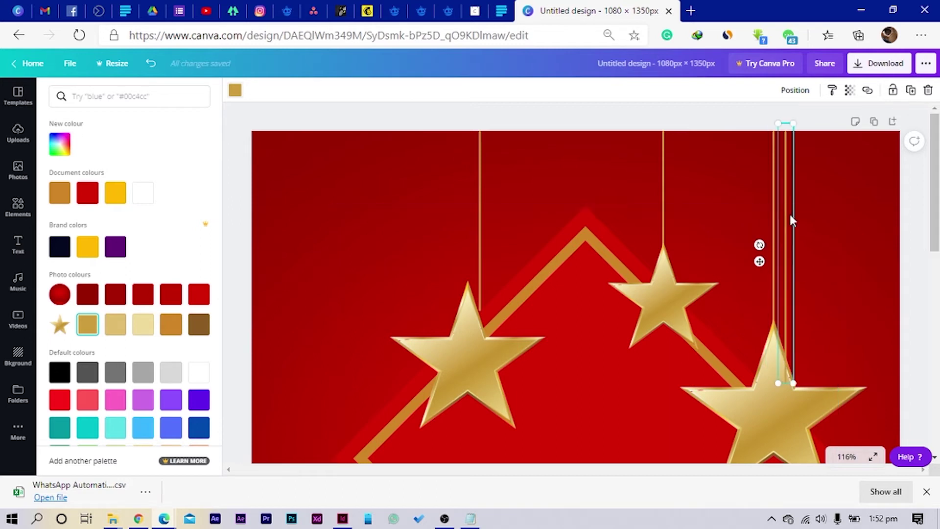
# Place a copy of the gold line on the lower-left star and move the star and line together up and left.
pyautogui.moveTo(770, 207); pyautogui.dragTo(457, 174)
pyautogui.scroll(-5, 411, 289)
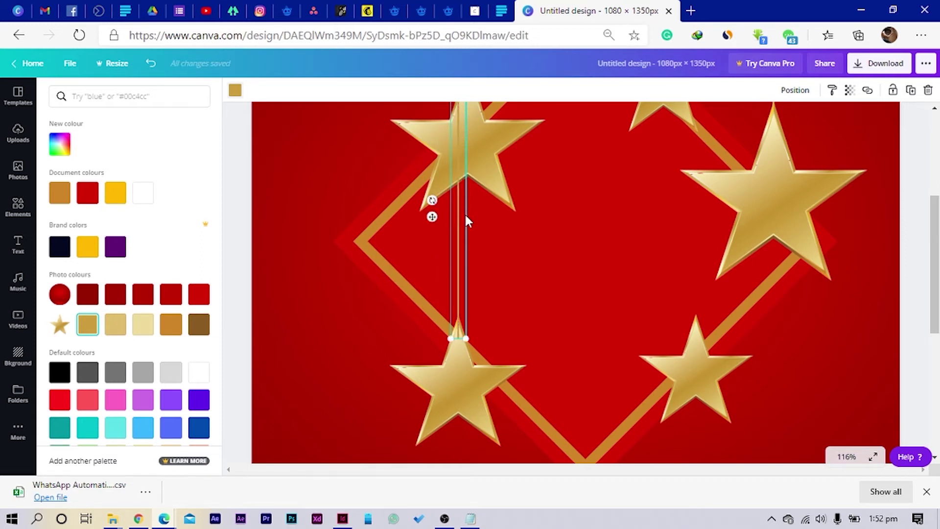
pyautogui.keyDown('shift'); pyautogui.click(462, 373); pyautogui.keyUp('shift')
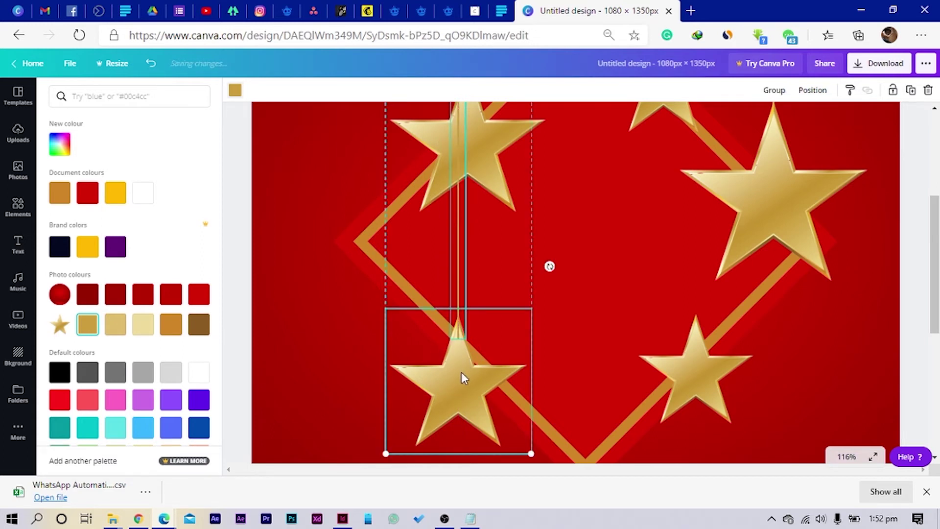
pyautogui.moveTo(459, 299); pyautogui.dragTo(382, 249)
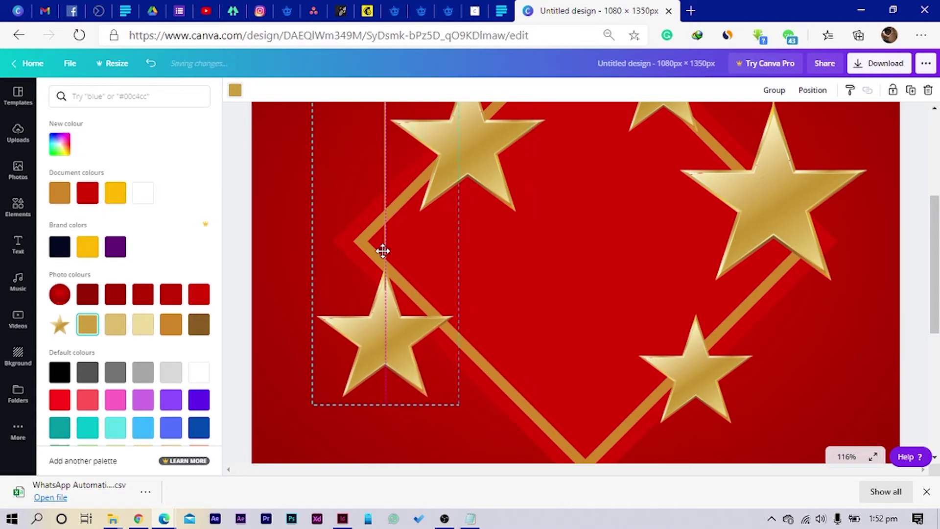
# Stretch the lower-left star's line upward to the top of the page.
pyautogui.scroll(3, 314, 299)
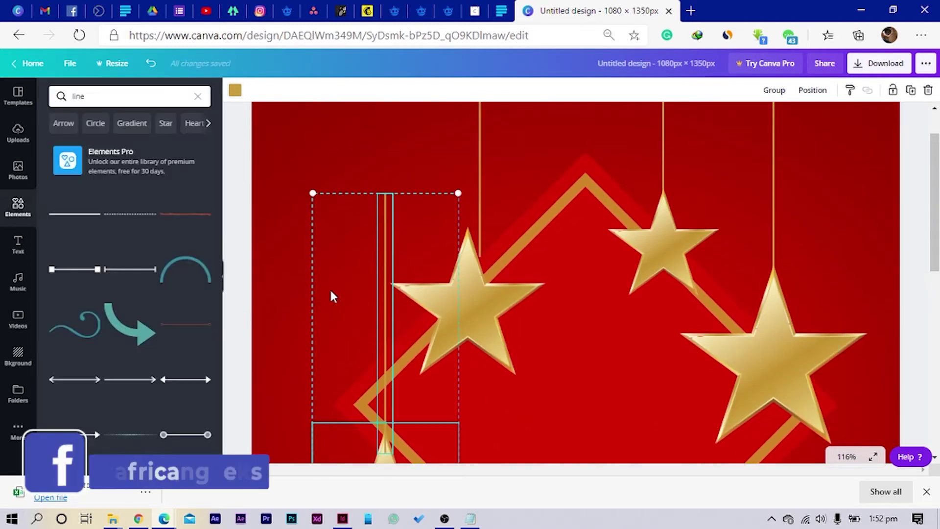
pyautogui.click(289, 265)
pyautogui.click(384, 231)
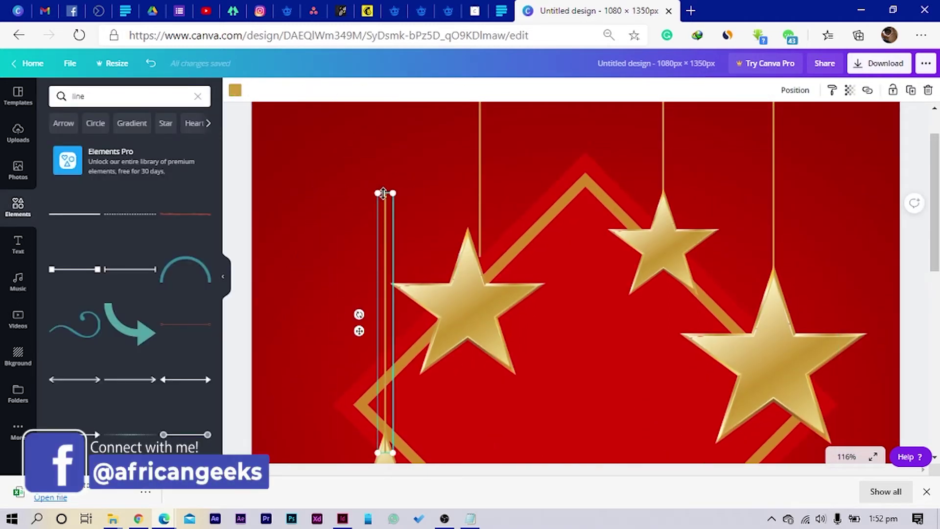
pyautogui.moveTo(379, 195); pyautogui.dragTo(382, 59)
# Select the lower-left star together with its line and send both to the back.
pyautogui.scroll(-4, 387, 257)
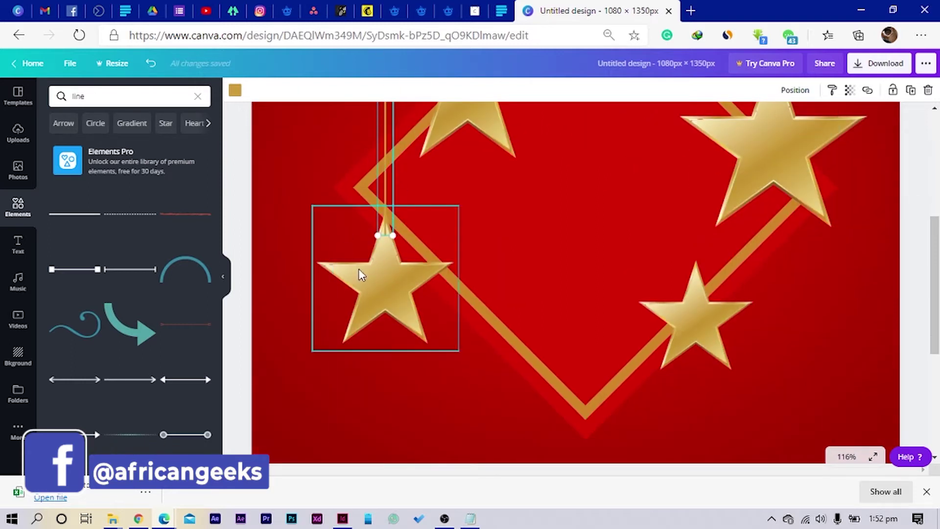
pyautogui.click(375, 268)
pyautogui.keyDown('shift'); pyautogui.click(380, 157); pyautogui.keyUp('shift')
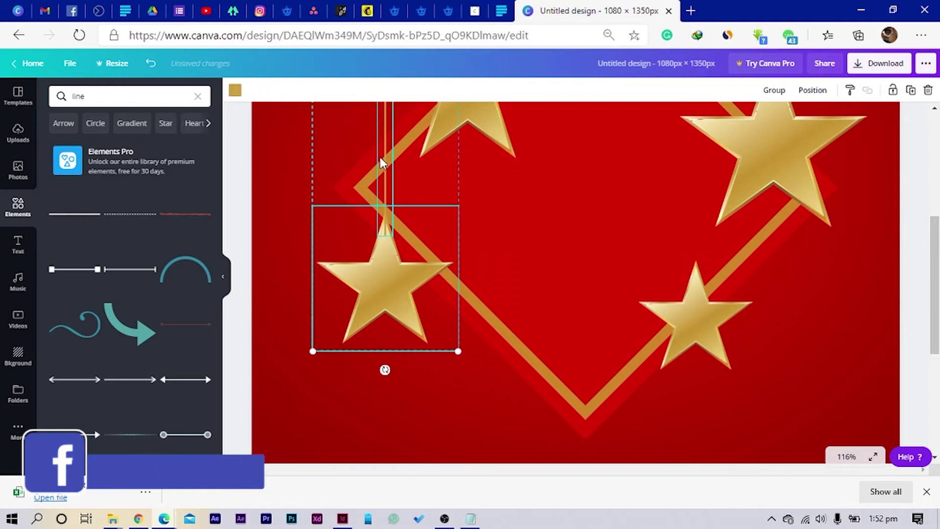
pyautogui.rightClick(380, 157)
pyautogui.click(432, 265)
# Add another copy of the gold line and align it with the lower-right star's tip.
pyautogui.scroll(2, 439, 265)
pyautogui.scroll(-1, 436, 282)
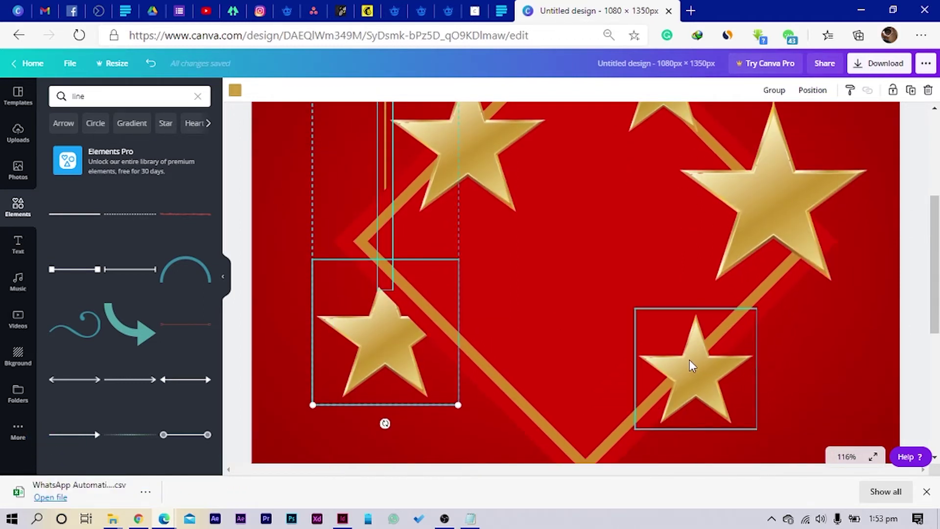
pyautogui.hotkey('ctrl', 'v')
pyautogui.moveTo(786, 142); pyautogui.dragTo(695, 329)
# Enlarge the lower-right star to about 297 x 297 px and centre it under its hanging line.
pyautogui.click(699, 377)
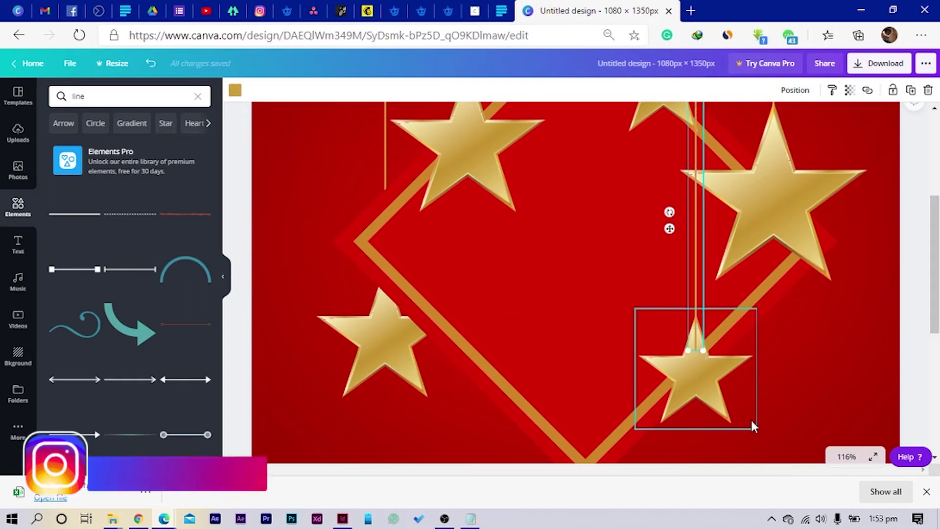
pyautogui.click(751, 421)
pyautogui.moveTo(757, 429); pyautogui.dragTo(804, 498)
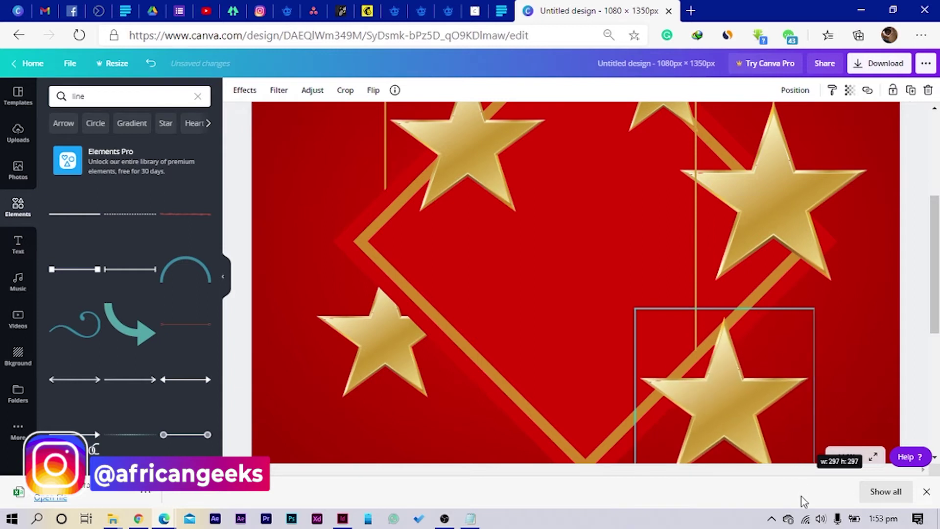
pyautogui.moveTo(746, 421); pyautogui.dragTo(715, 413)
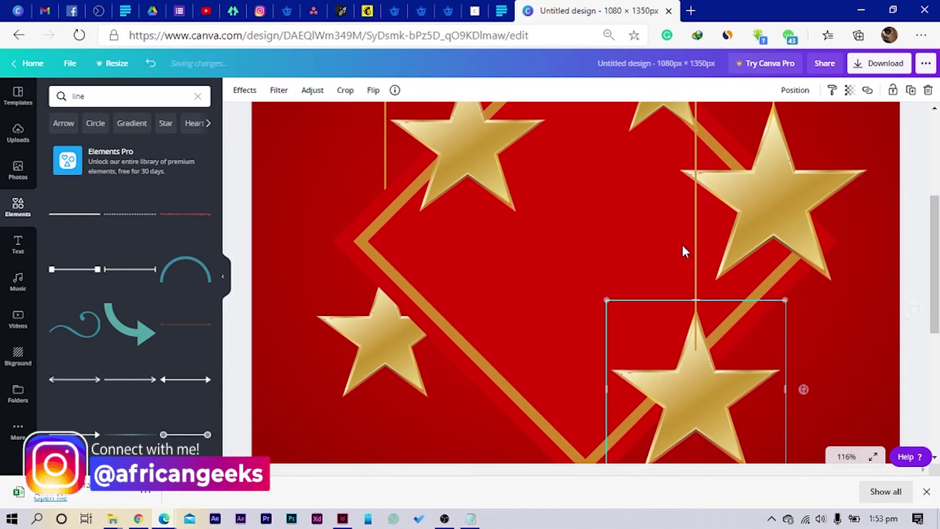
# Select the lower-right star together with its line and send both to the back.
pyautogui.keyDown('shift'); pyautogui.click(694, 240); pyautogui.keyUp('shift')
pyautogui.rightClick(694, 243)
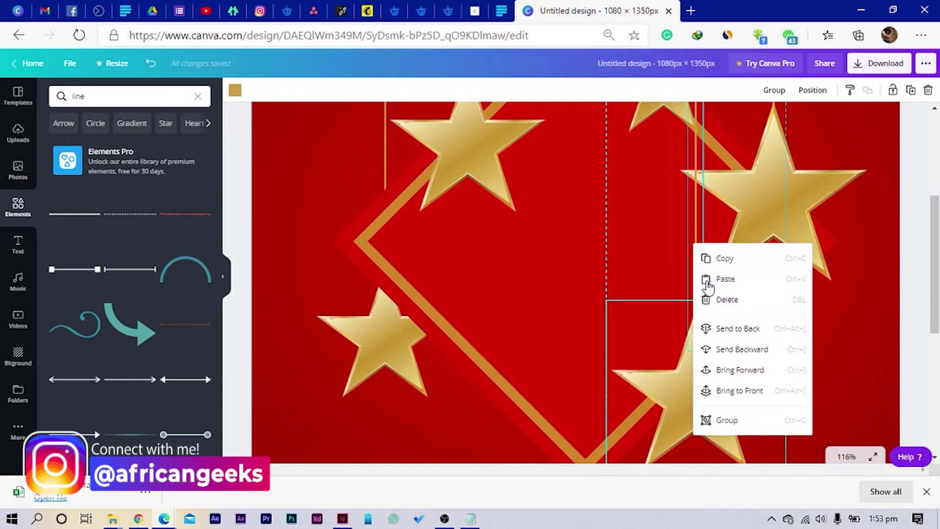
pyautogui.click(729, 328)
pyautogui.scroll(3, 730, 324)
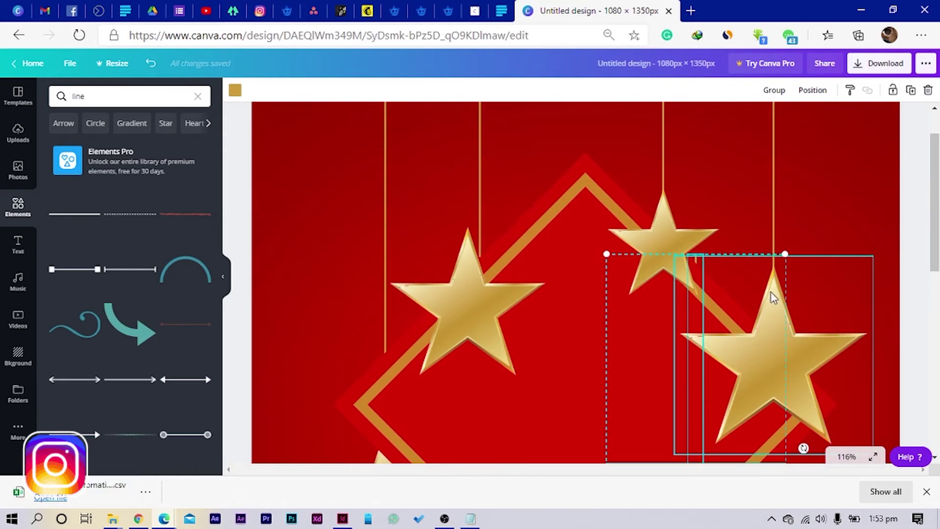
pyautogui.click(736, 161)
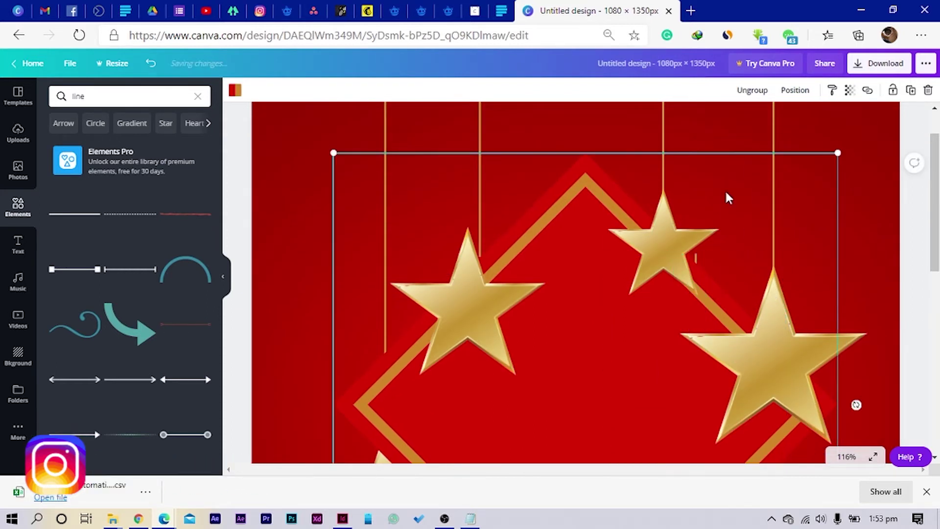
# Stretch the lower-right star's line upward to the top of the page.
pyautogui.scroll(-1, 685, 368)
pyautogui.scroll(-4, 686, 375)
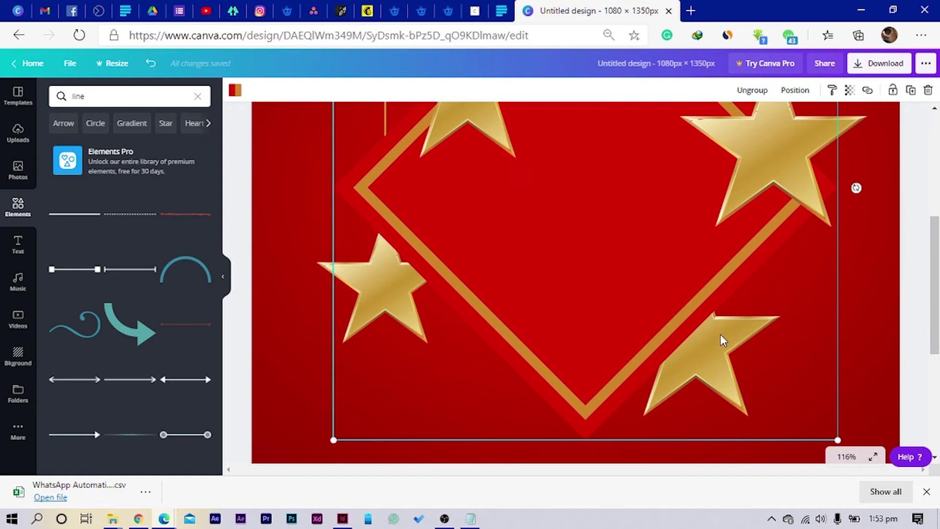
pyautogui.scroll(5, 720, 336)
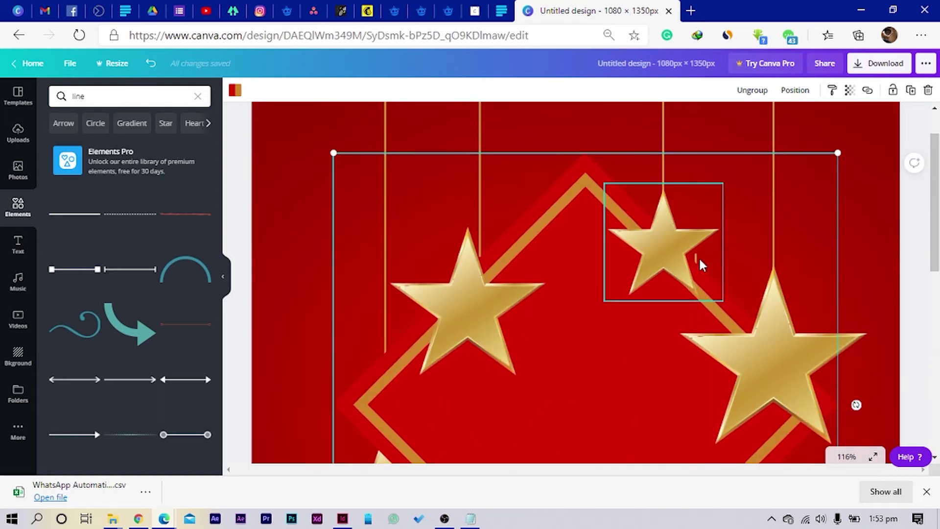
pyautogui.click(699, 259)
pyautogui.moveTo(705, 184); pyautogui.dragTo(703, 123)
# Group the large right star with its line, and the small upper-right star with its line.
pyautogui.click(775, 354)
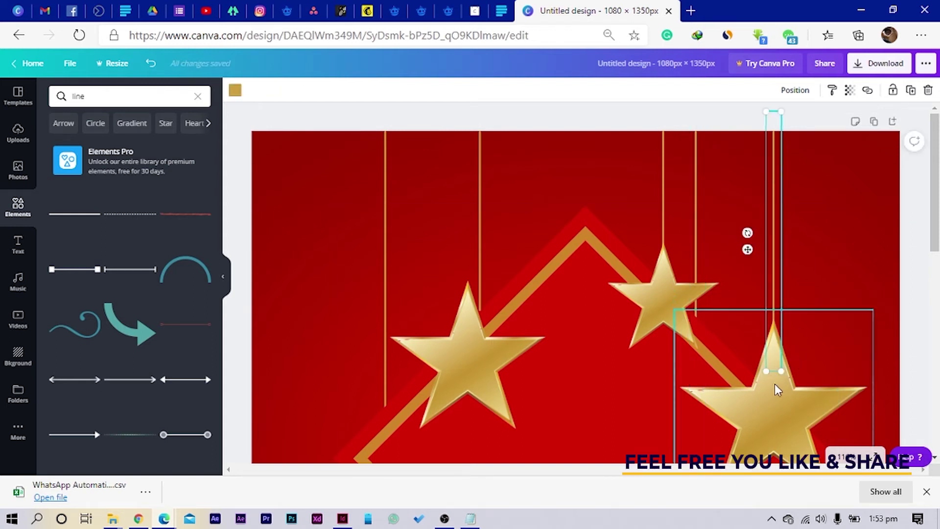
pyautogui.keyDown('shift'); pyautogui.click(779, 379); pyautogui.keyUp('shift')
pyautogui.click(779, 90)
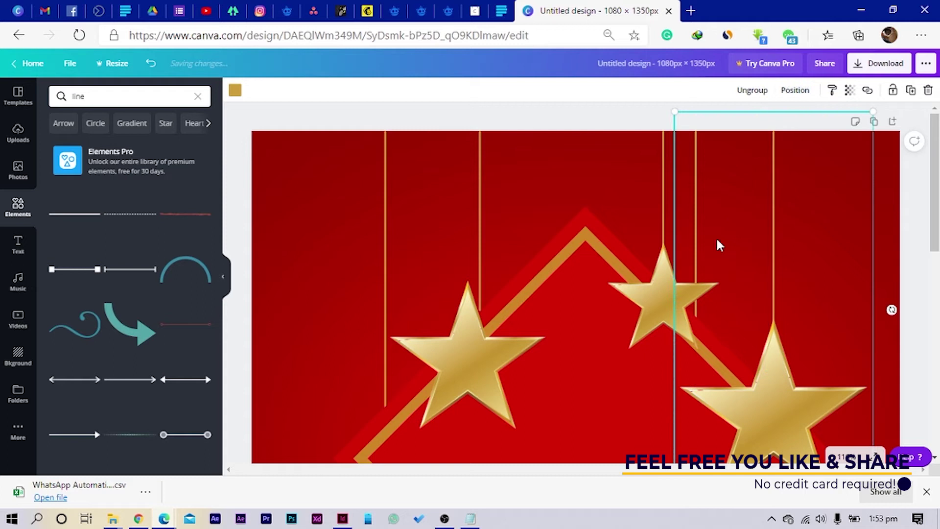
pyautogui.click(645, 289)
pyautogui.keyDown('shift'); pyautogui.click(662, 196); pyautogui.keyUp('shift')
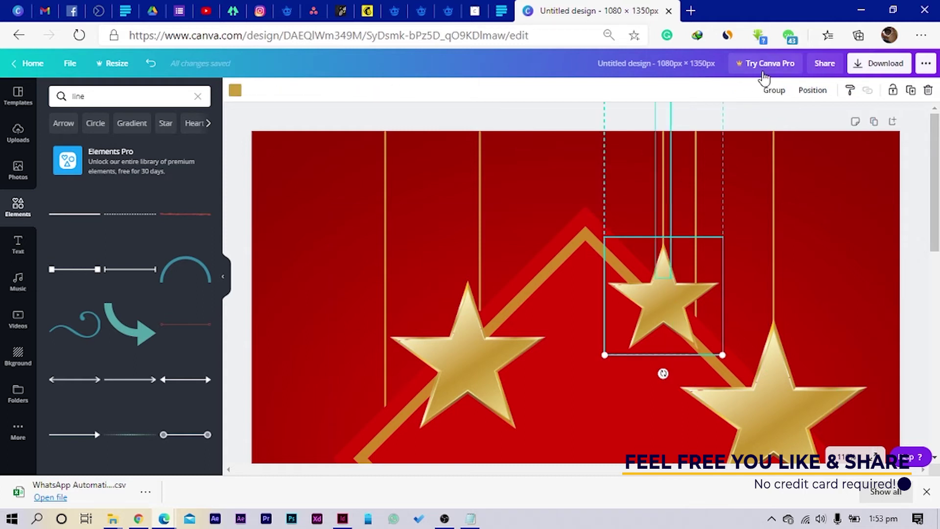
pyautogui.click(774, 90)
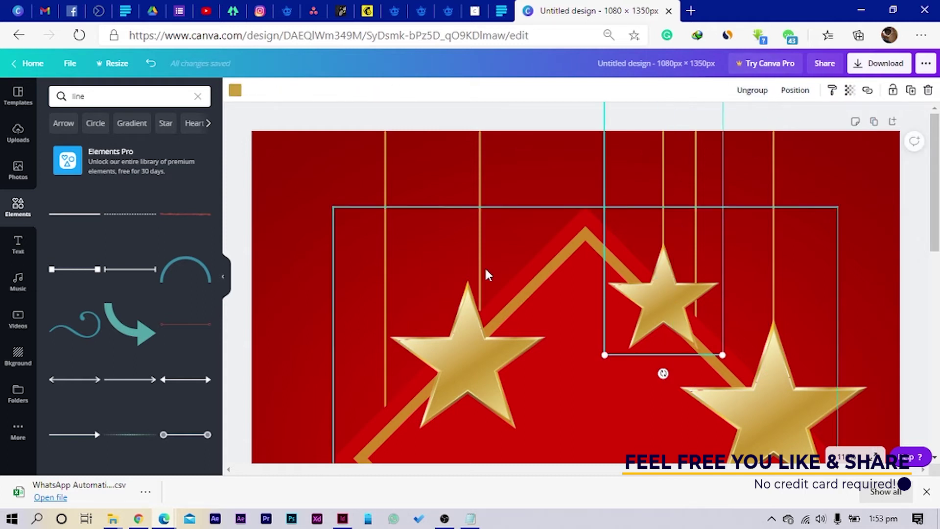
# Align the upper-left star's line with the star's tip and group the two.
pyautogui.click(457, 335)
pyautogui.scroll(-3, 482, 199)
pyautogui.scroll(2, 482, 199)
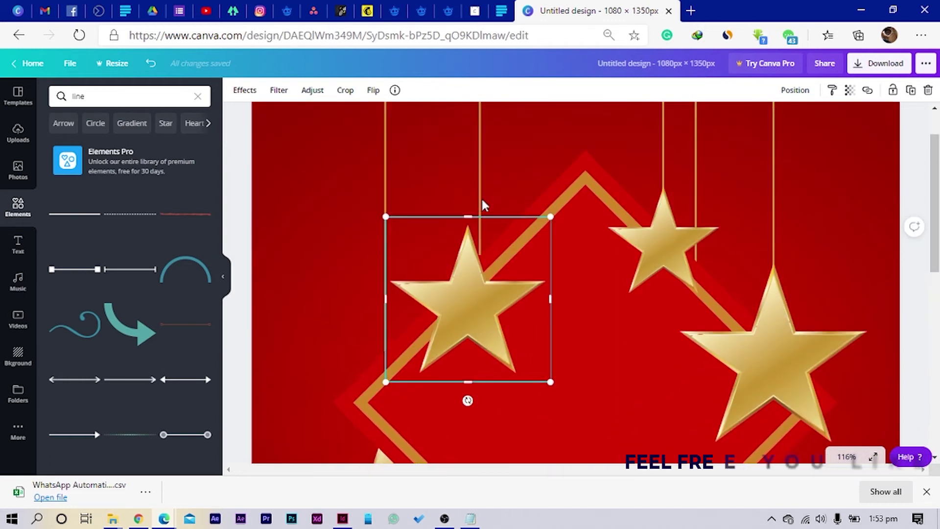
pyautogui.click(473, 164)
pyautogui.moveTo(472, 164); pyautogui.dragTo(469, 173)
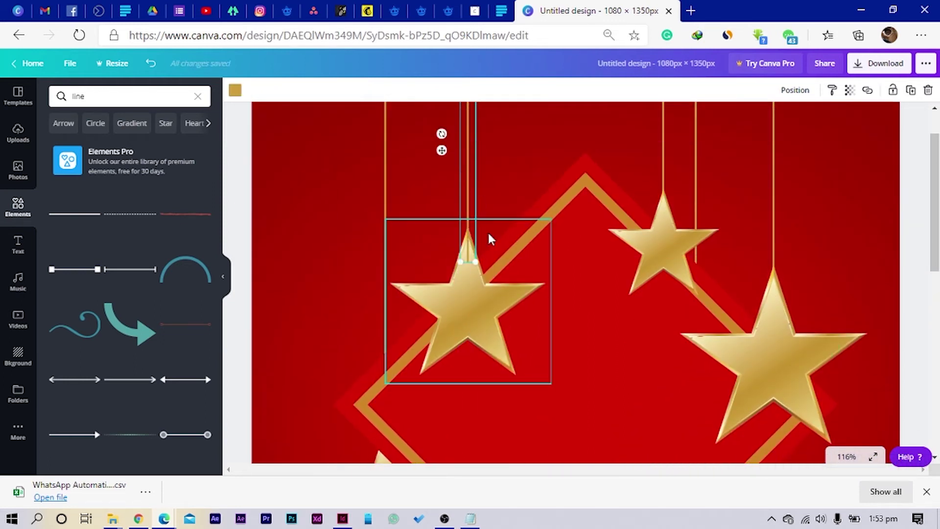
pyautogui.keyDown('shift'); pyautogui.click(471, 303); pyautogui.keyUp('shift')
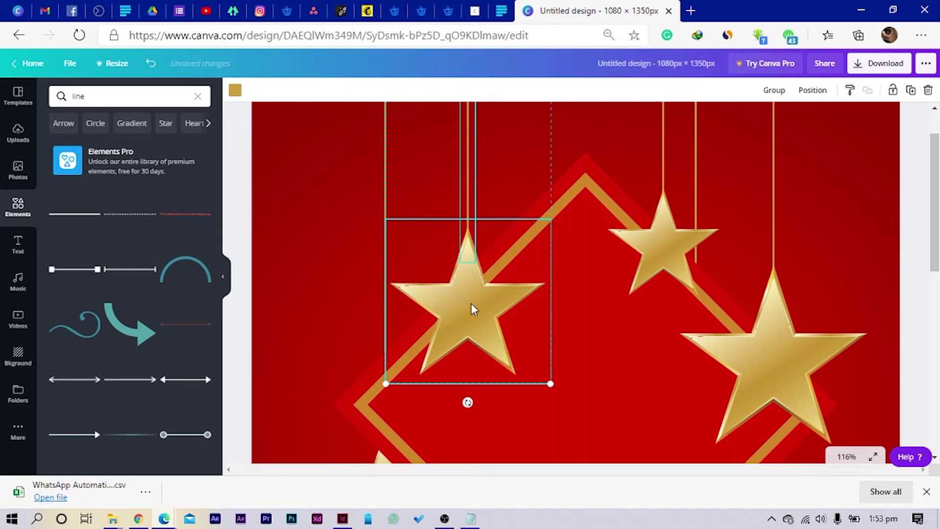
pyautogui.click(776, 90)
# Group the lower-left star with its hanging line.
pyautogui.scroll(-3, 349, 378)
pyautogui.click(383, 360)
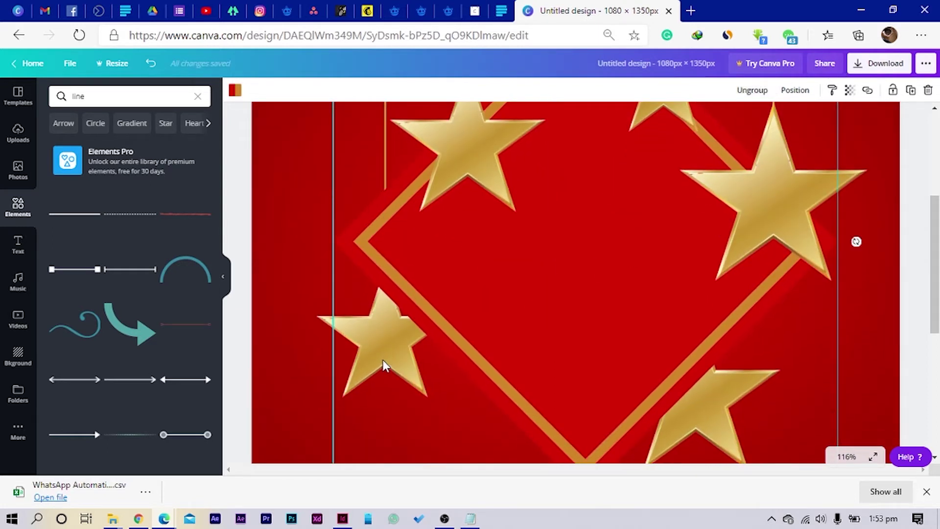
pyautogui.click(321, 319)
pyautogui.scroll(4, 321, 320)
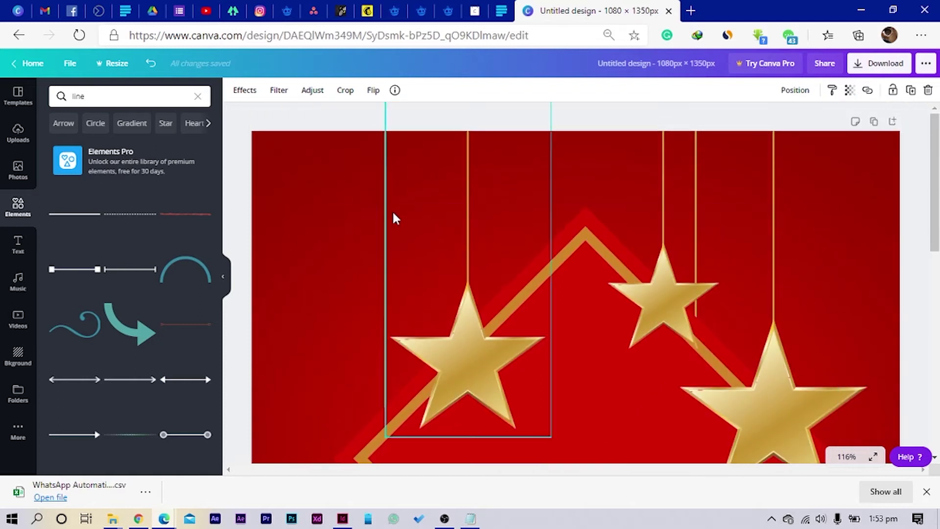
pyautogui.keyDown('shift'); pyautogui.click(380, 149); pyautogui.keyUp('shift')
pyautogui.click(778, 90)
# Add a "MERRY" text inside the diamond frame and enlarge it to size 67.8.
pyautogui.scroll(-5, 787, 120)
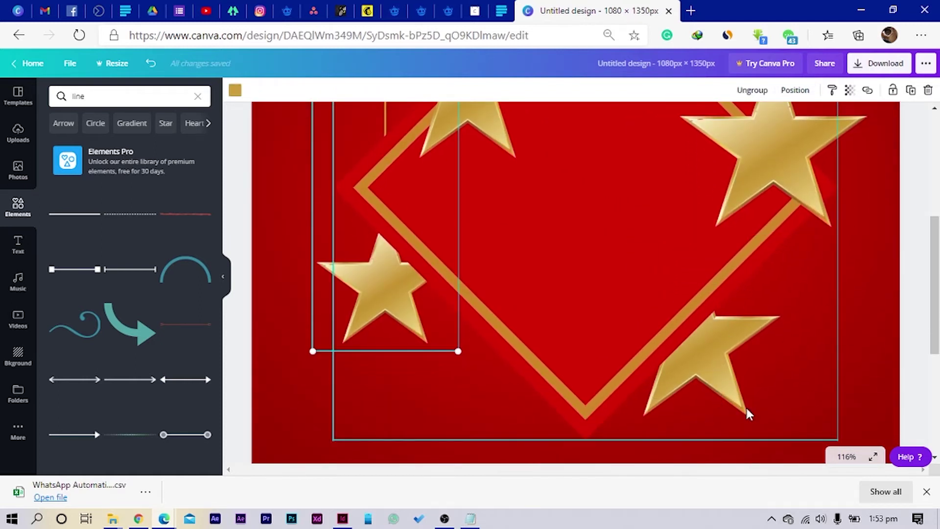
pyautogui.hotkey('ctrl', 'alt', '0')
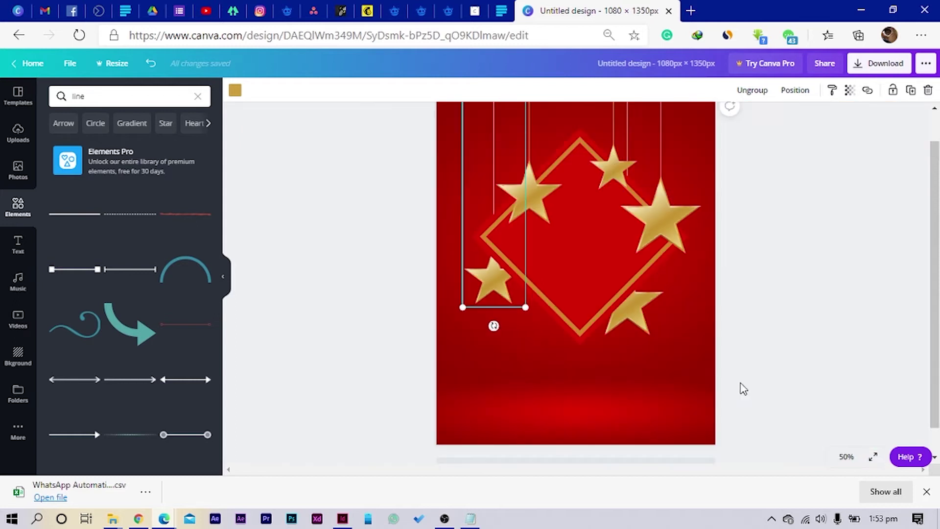
pyautogui.click(517, 403)
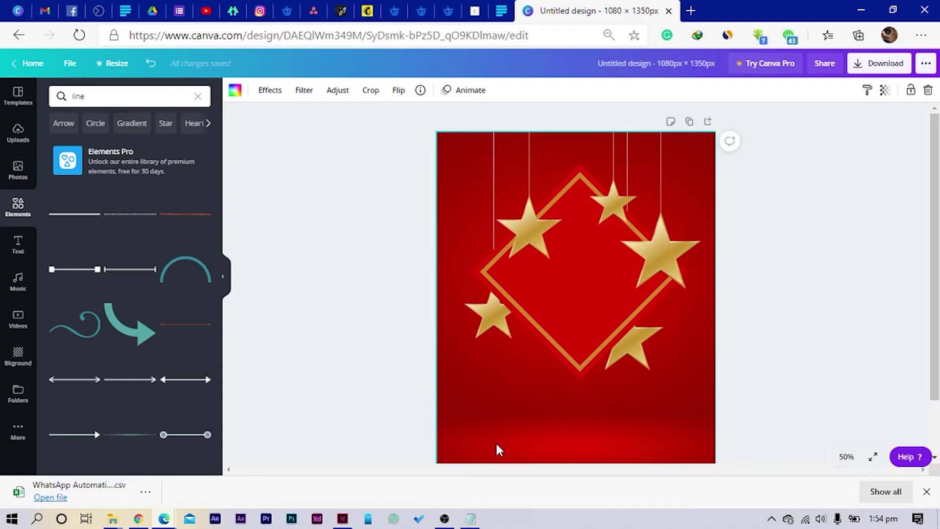
pyautogui.press('t')
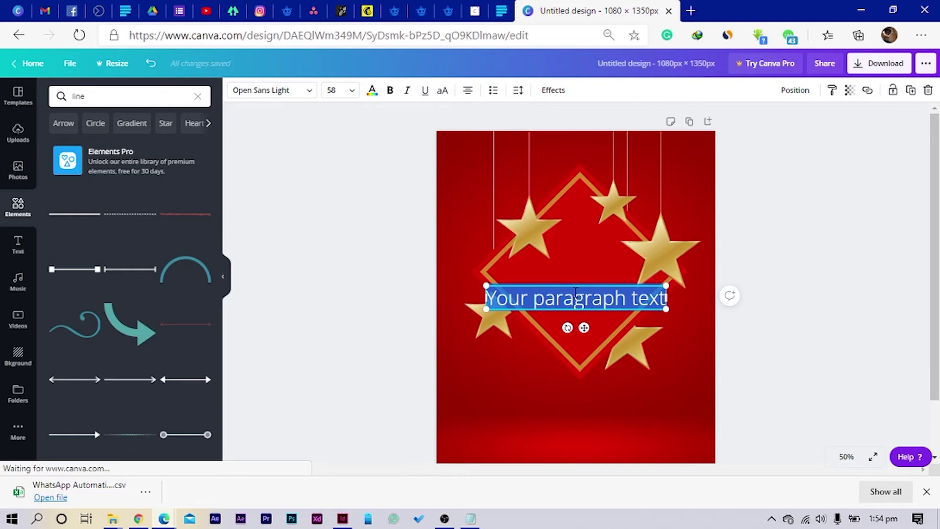
pyautogui.write('MERRY')
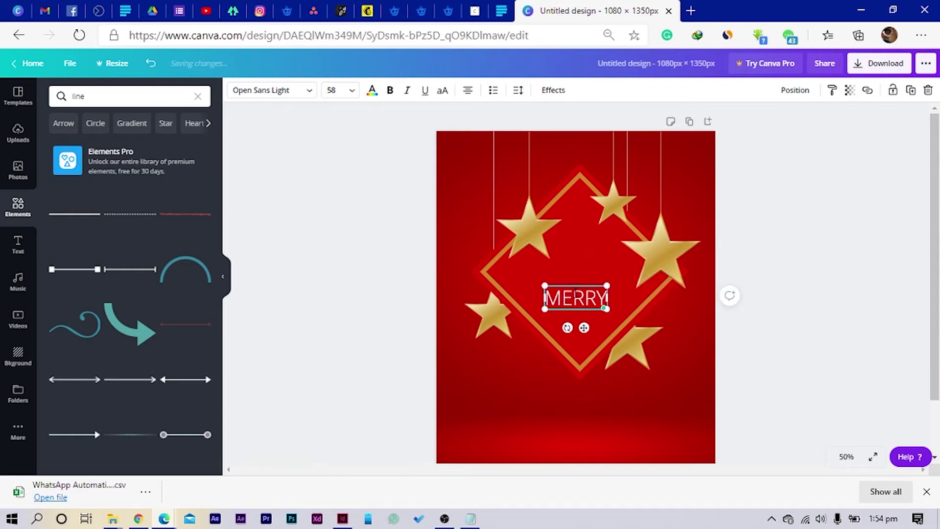
pyautogui.moveTo(586, 327); pyautogui.dragTo(606, 292)
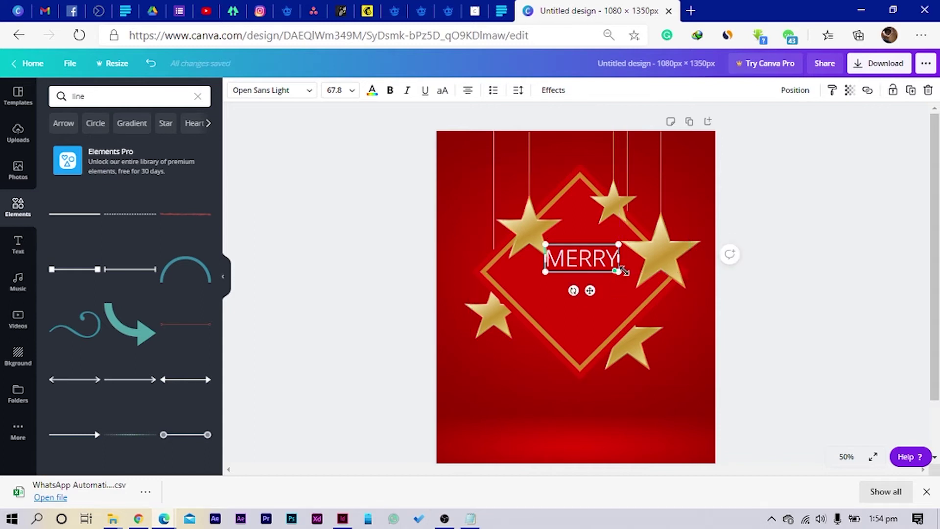
pyautogui.click(261, 93)
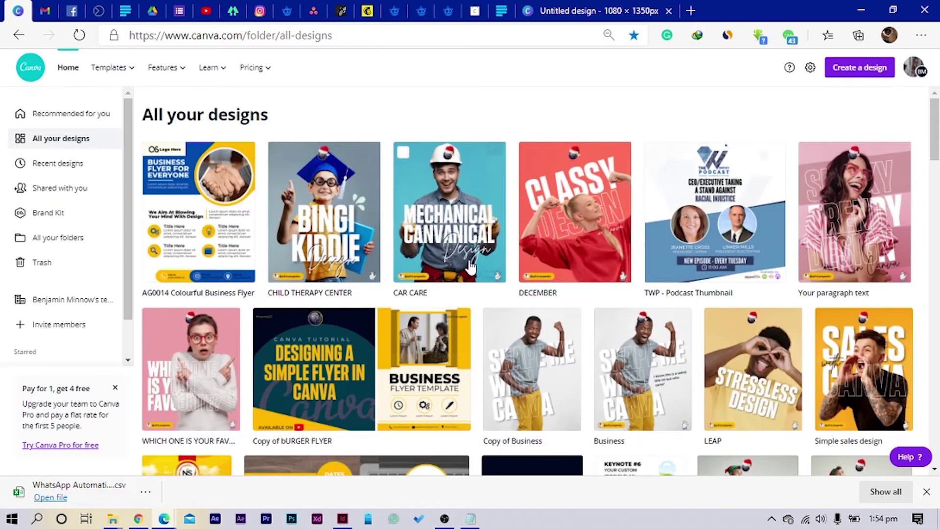
# Copy the "BINGI" heading from the CHILD THERAPY CENTER design into the flyer and remove its shadow effect.
pyautogui.click(319, 210)
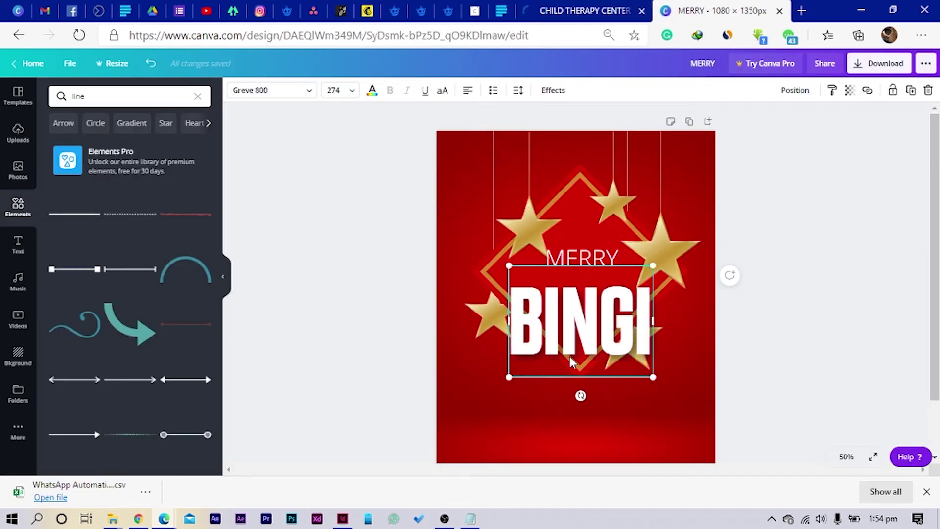
pyautogui.click(554, 90)
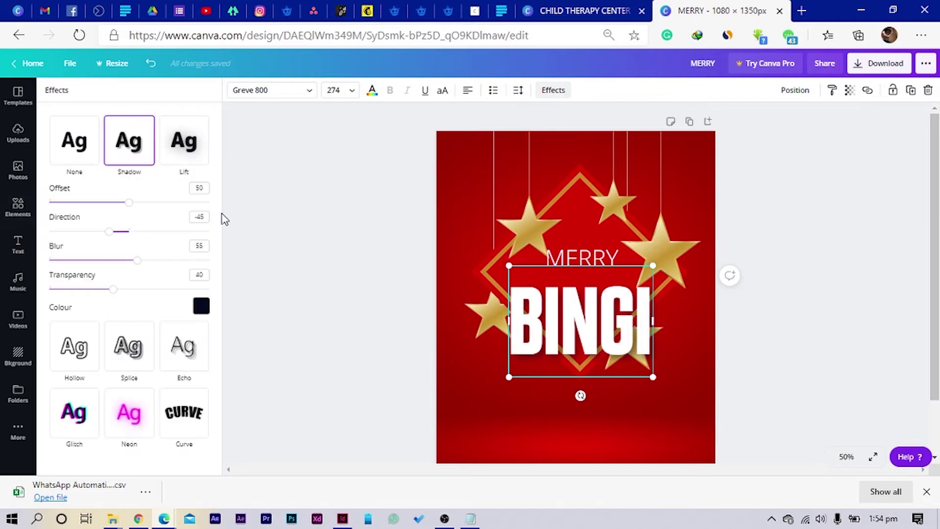
pyautogui.click(55, 159)
# Delete the thin "MERRY" text and reword the pasted "BINGI" heading as "MERRY".
pyautogui.click(588, 260)
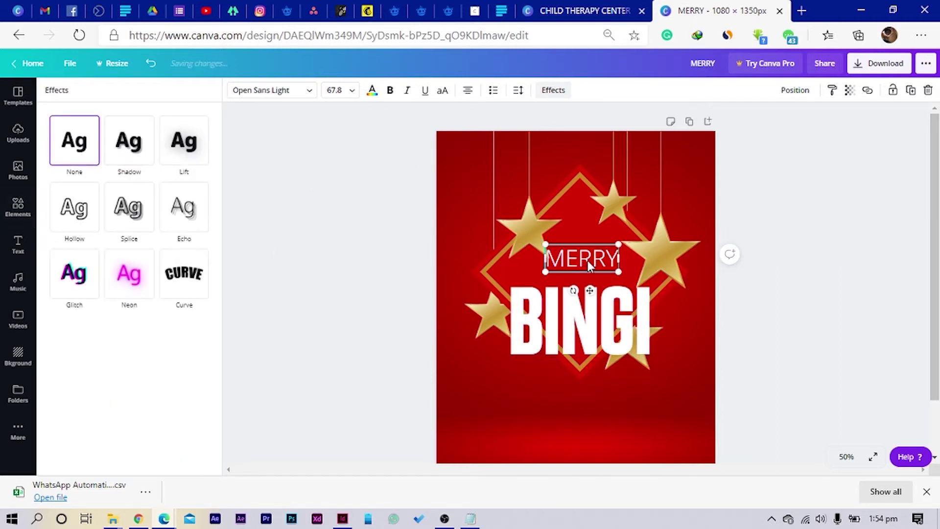
pyautogui.press('Delete')
pyautogui.click(583, 361)
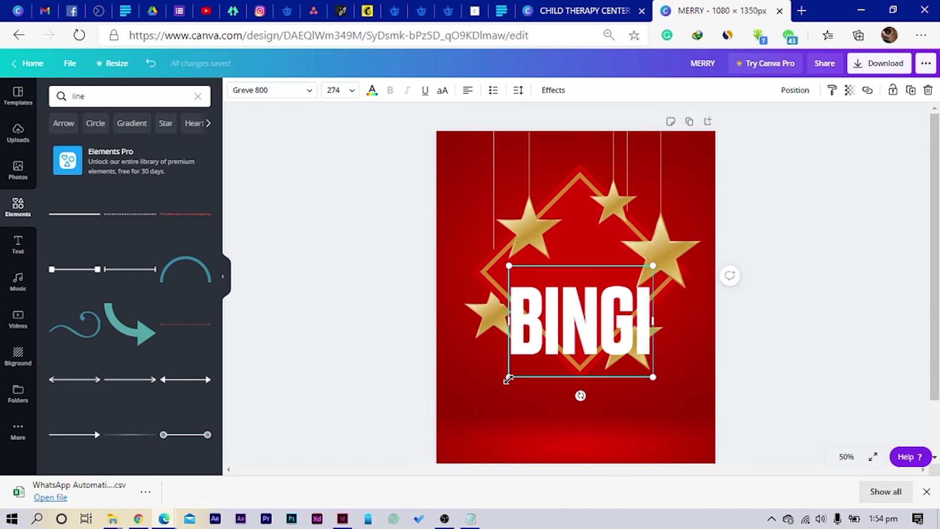
pyautogui.moveTo(509, 380); pyautogui.dragTo(544, 350)
pyautogui.doubleClick(570, 323)
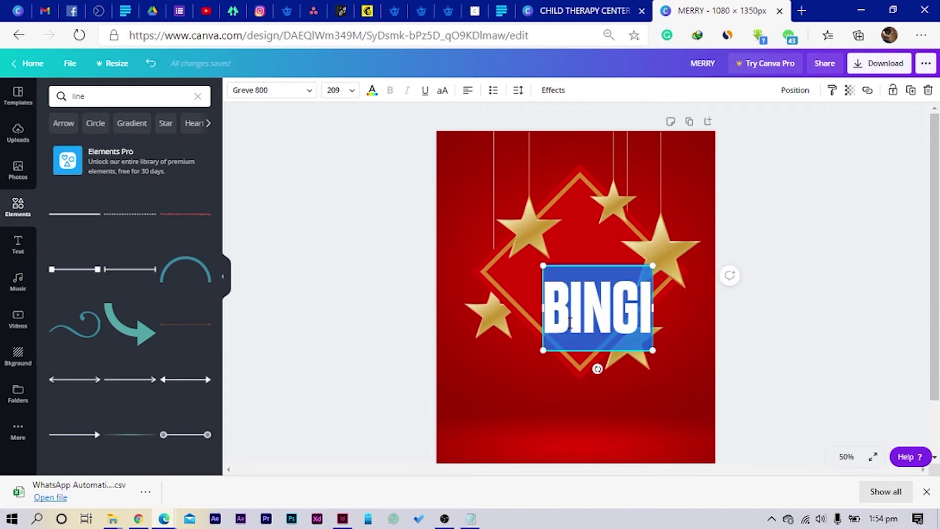
pyautogui.write('MERRY')
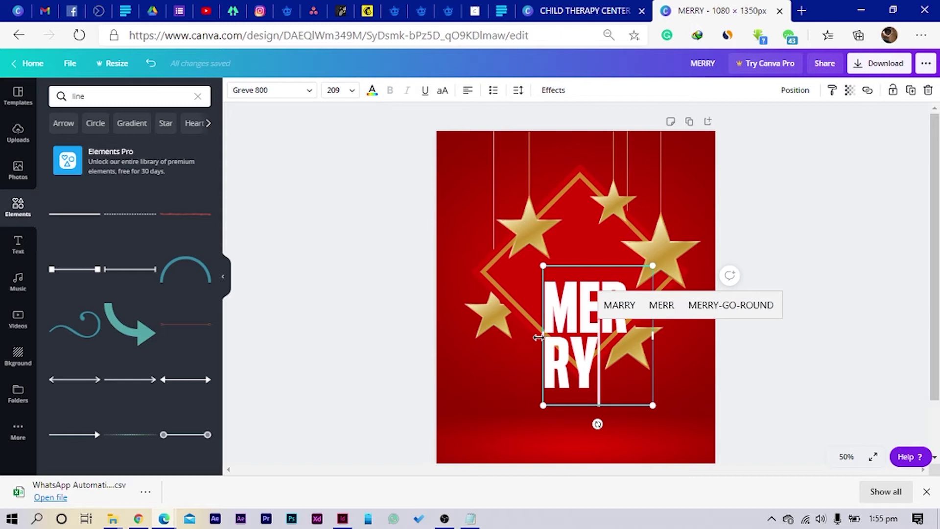
# Fit the MERRY heading on one line at size 119 and centre it horizontally in the diamond.
pyautogui.moveTo(545, 341); pyautogui.dragTo(583, 337)
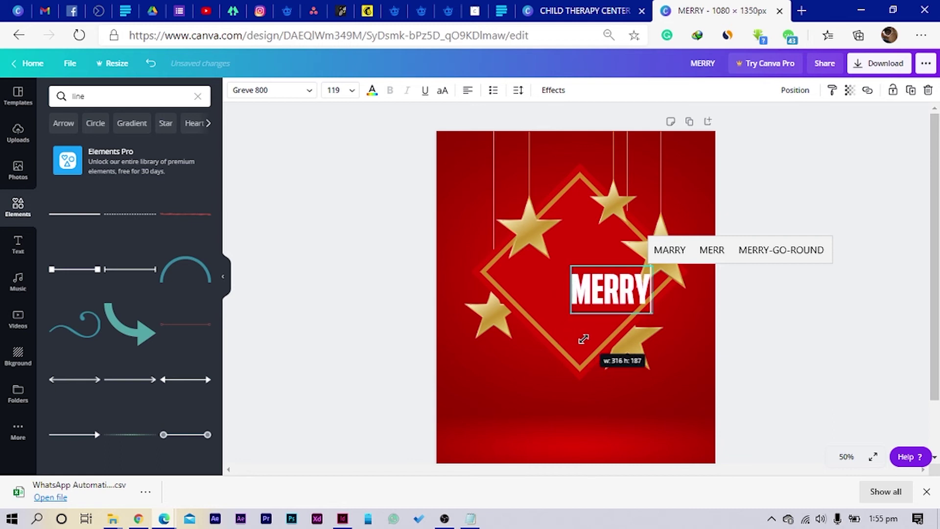
pyautogui.click(749, 334)
pyautogui.moveTo(618, 289); pyautogui.dragTo(587, 266)
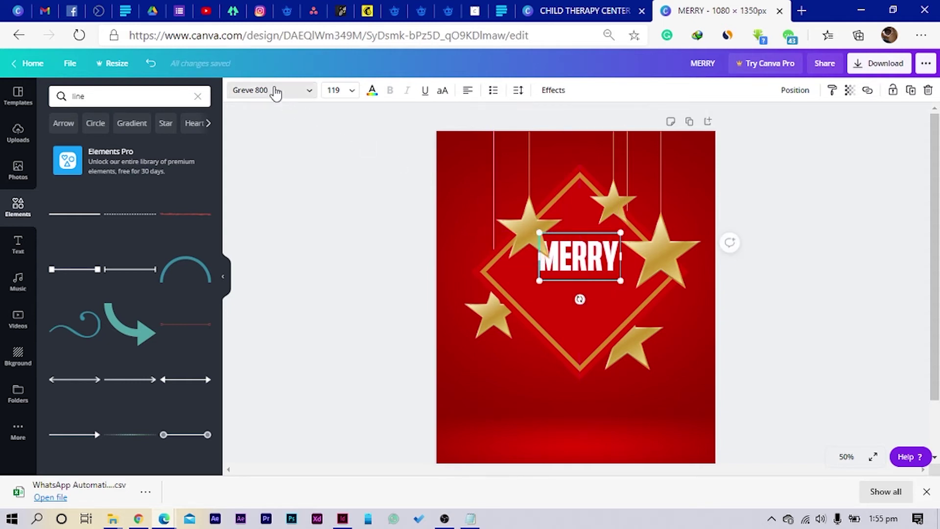
# Colour the MERRY heading with the medium gold taken from the star's photo colours.
pyautogui.click(373, 91)
pyautogui.click(171, 325)
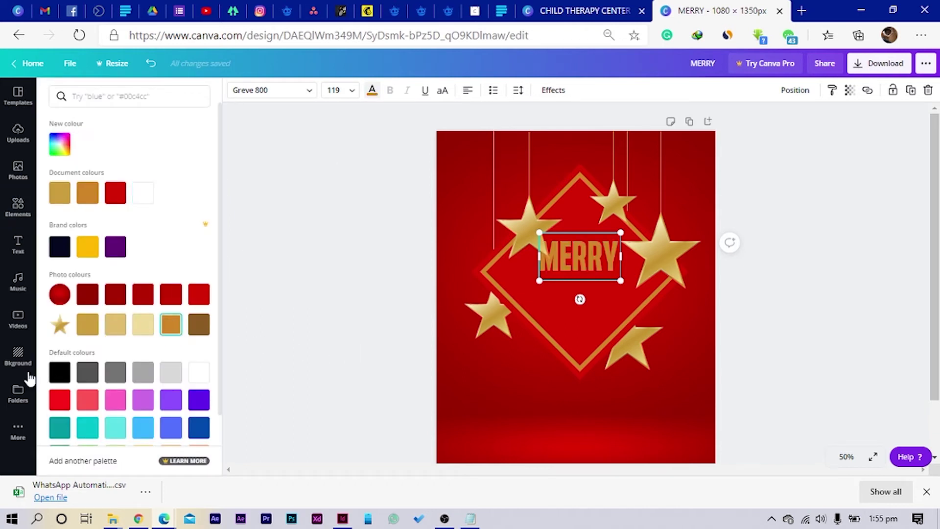
pyautogui.click(89, 325)
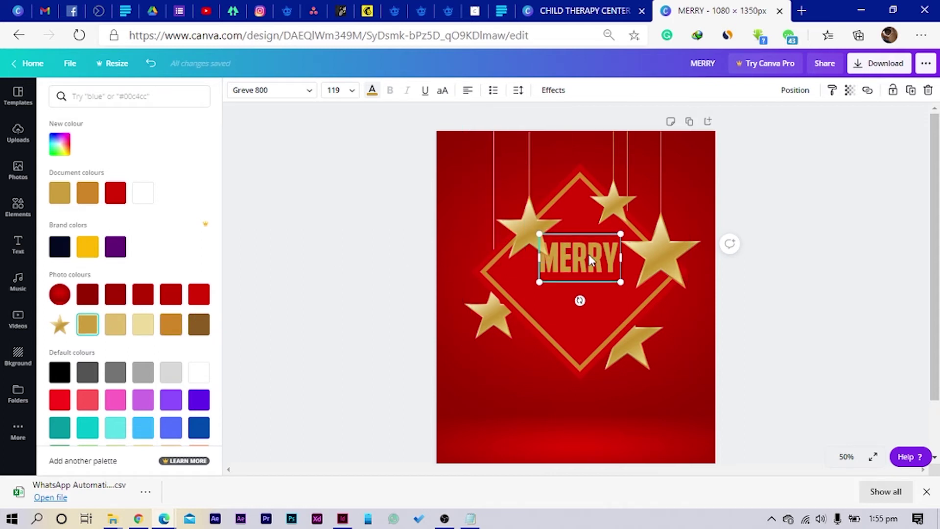
# Duplicate the MERRY heading directly below, change the copy to "CHRISTMAS" and widen its box to fit one line.
pyautogui.hotkey('ctrl', 'd')
pyautogui.doubleClick(588, 293)
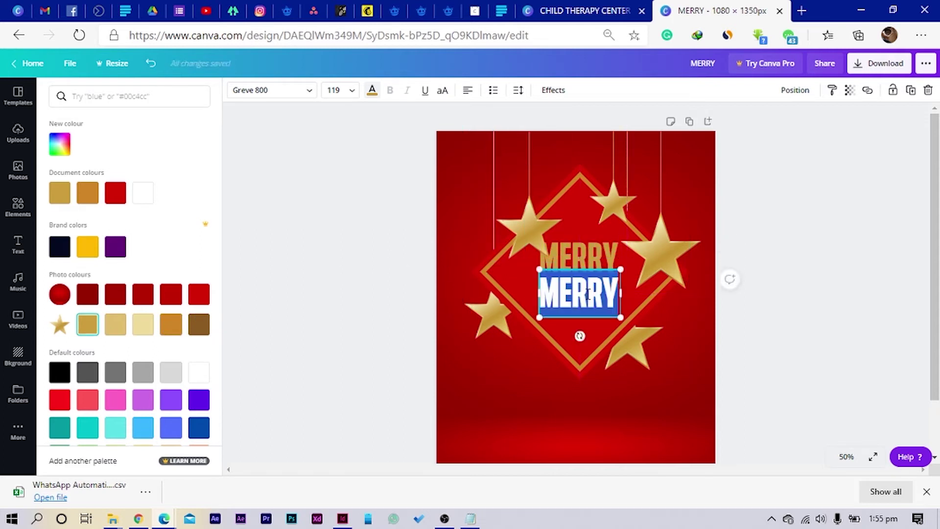
pyautogui.write('CHRI')
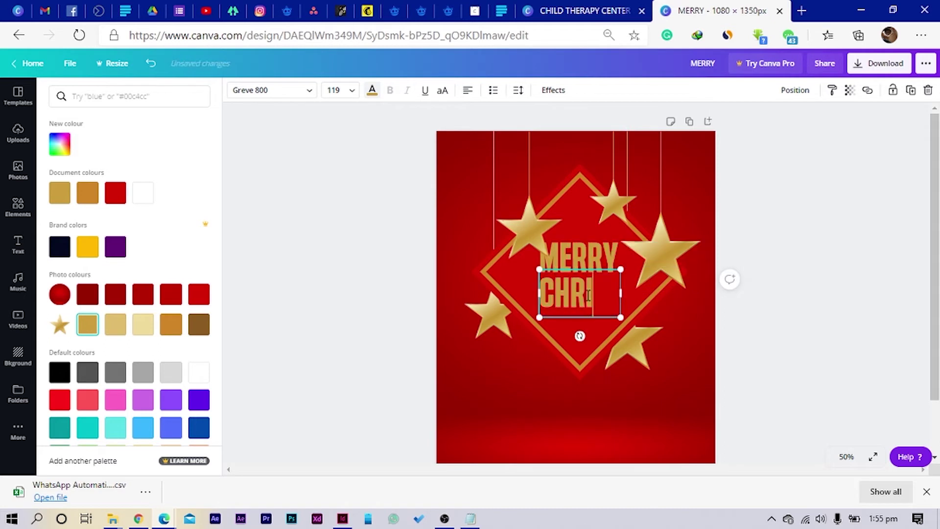
pyautogui.write('STMAS')
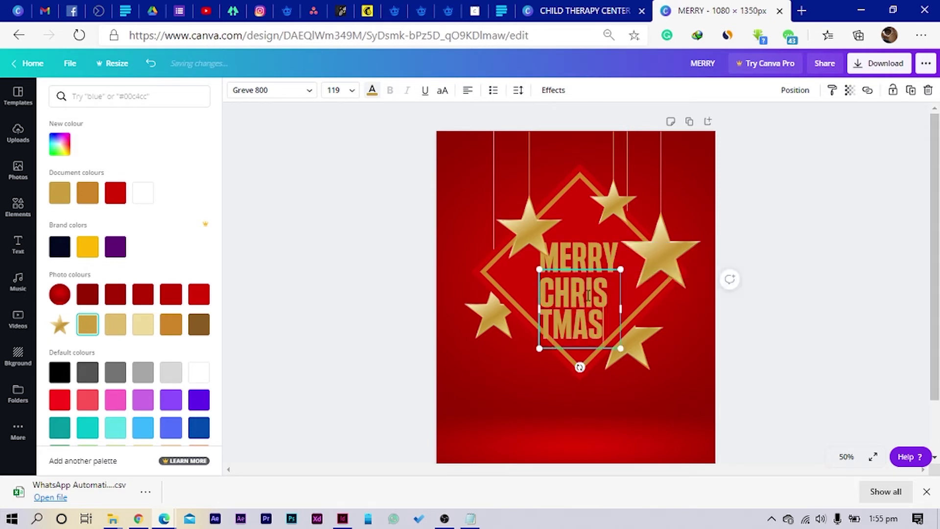
pyautogui.moveTo(534, 306); pyautogui.dragTo(486, 310)
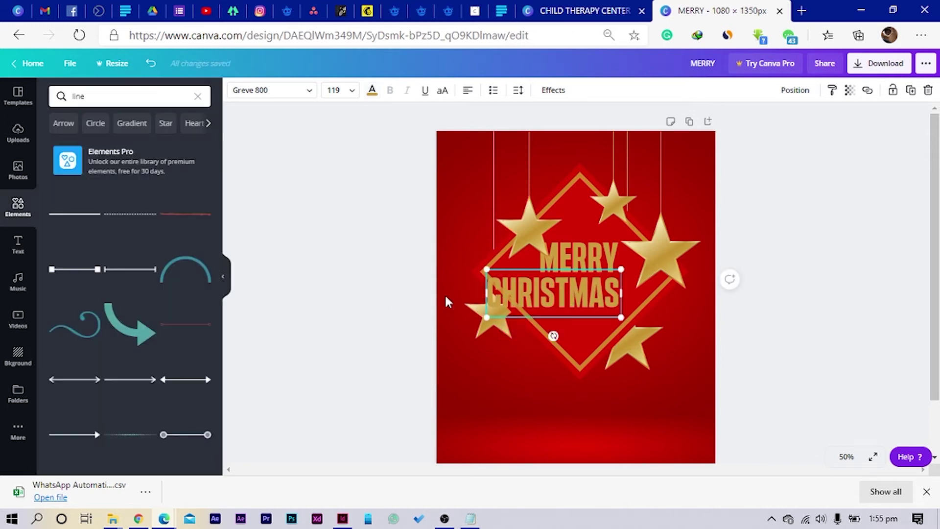
# Centre the CHRISTMAS heading in the diamond and shrink MERRY and CHRISTMAS together to size 104, positioned around the diamond's middle.
pyautogui.click(344, 331)
pyautogui.moveTo(566, 285); pyautogui.dragTo(593, 286)
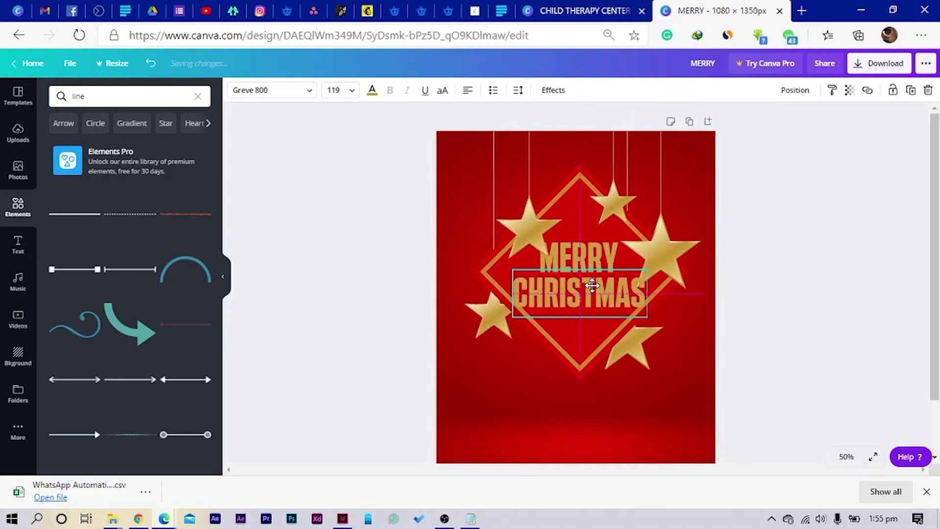
pyautogui.keyDown('shift'); pyautogui.click(575, 257); pyautogui.keyUp('shift')
pyautogui.moveTo(512, 318); pyautogui.dragTo(529, 307)
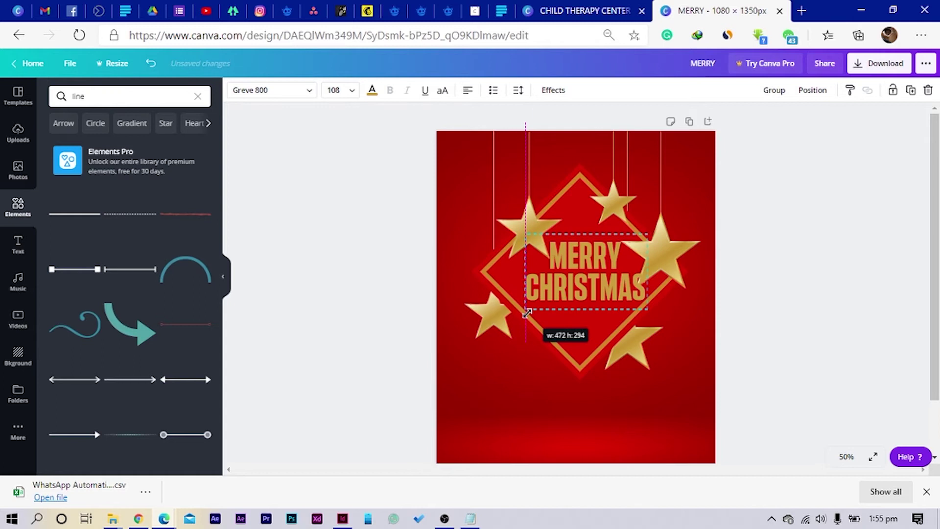
pyautogui.moveTo(584, 280); pyautogui.dragTo(581, 287)
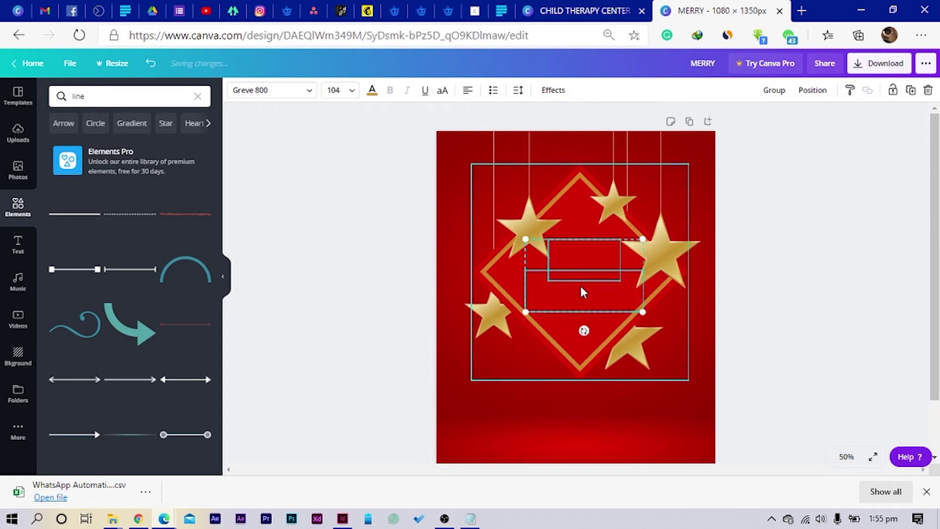
pyautogui.click(758, 289)
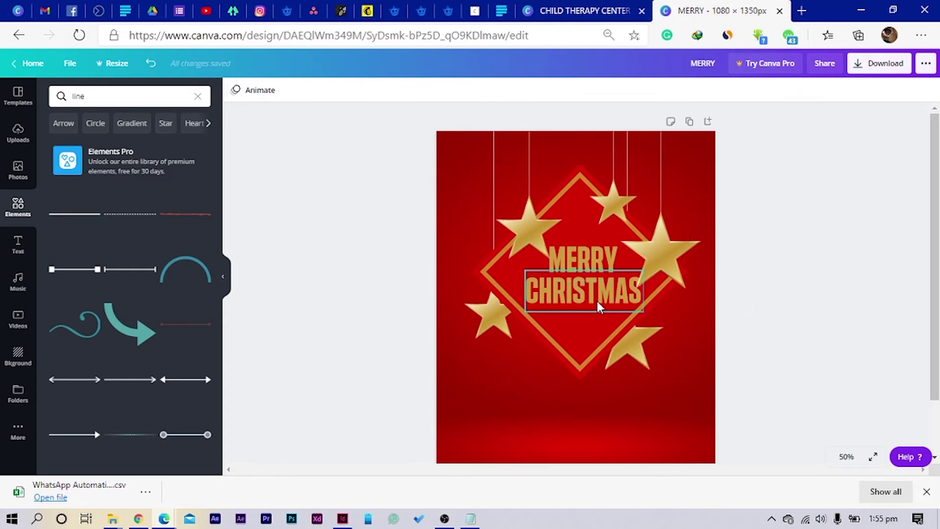
# Shrink the large hanging star beside the headings to clear the text, and nudge CHRISTMAS up closer to MERRY.
pyautogui.click(654, 250)
pyautogui.moveTo(703, 293); pyautogui.dragTo(673, 256)
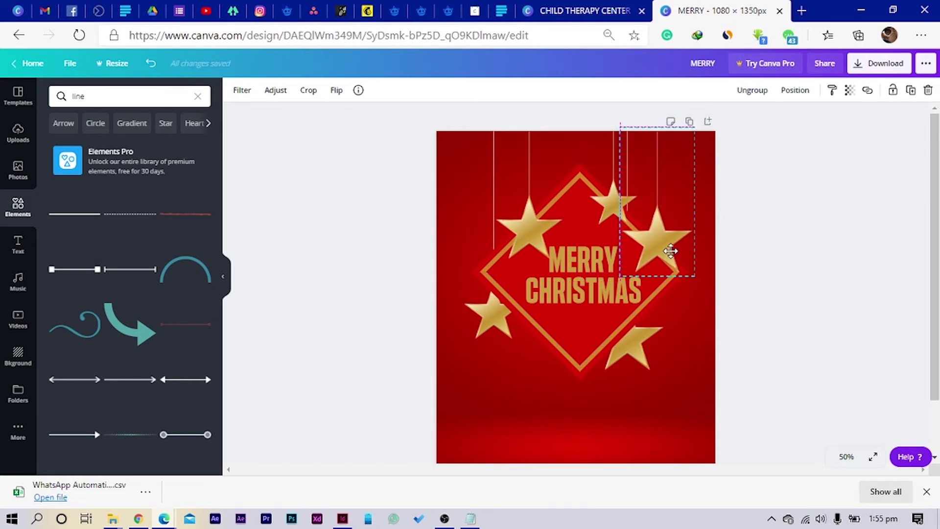
pyautogui.click(528, 227)
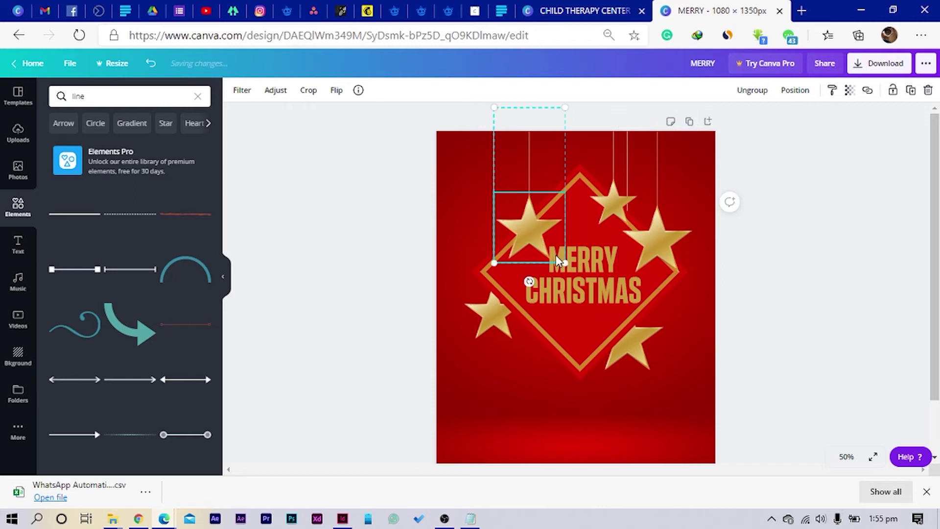
pyautogui.click(373, 257)
pyautogui.click(570, 284)
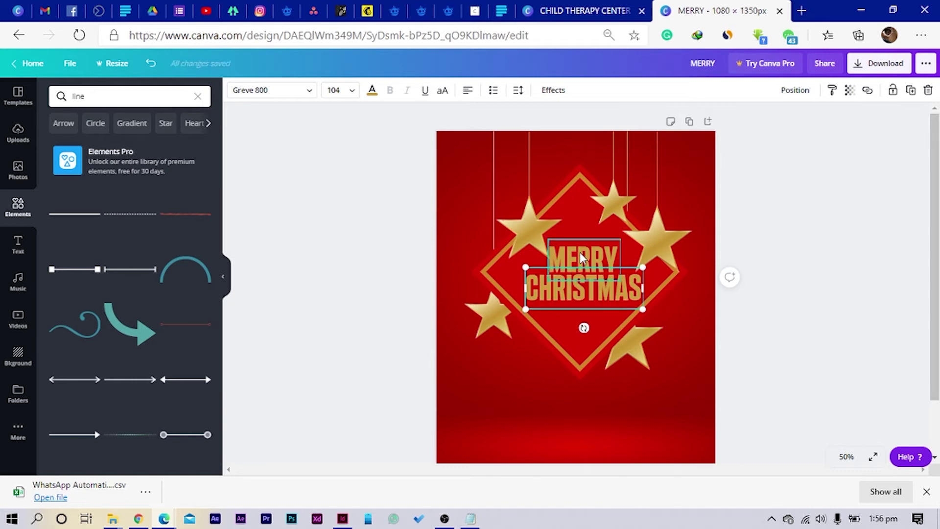
pyautogui.click(368, 325)
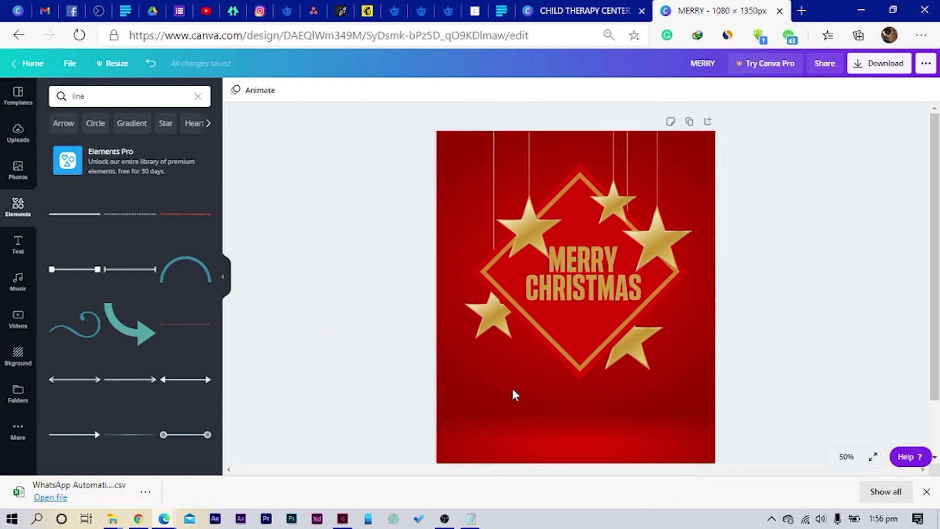
# Add a new text box reading "Party" over the diamond.
pyautogui.click(506, 411)
pyautogui.press('t')
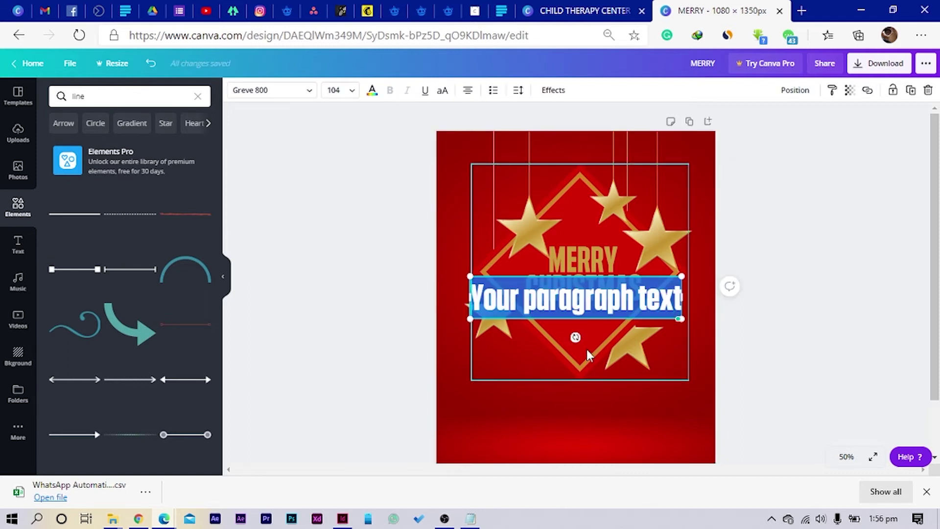
pyautogui.write('party')
pyautogui.hotkey('ctrl', 'a')
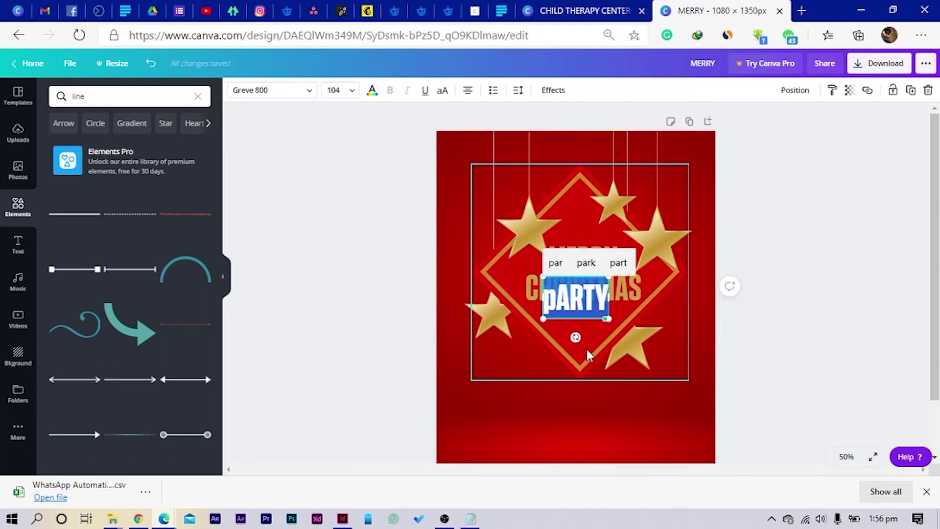
pyautogui.write('part')
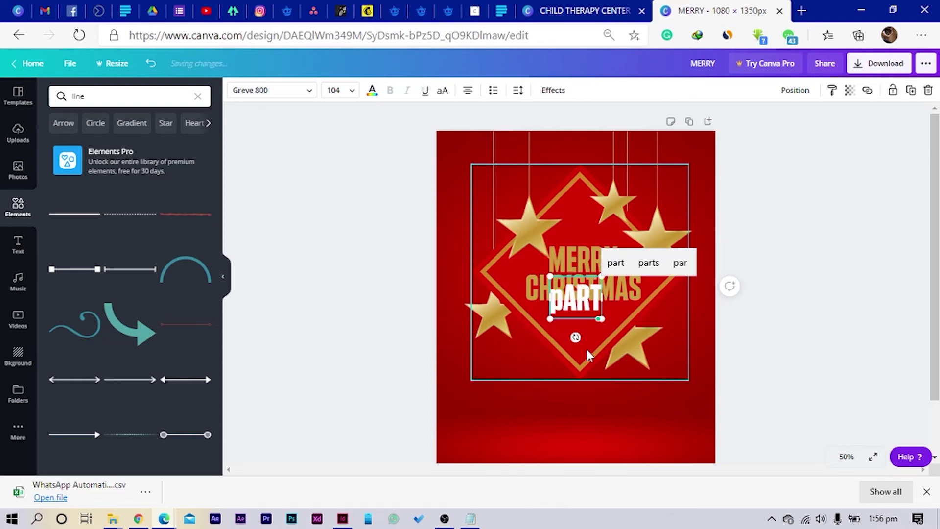
pyautogui.hotkey('ctrl', 'a')
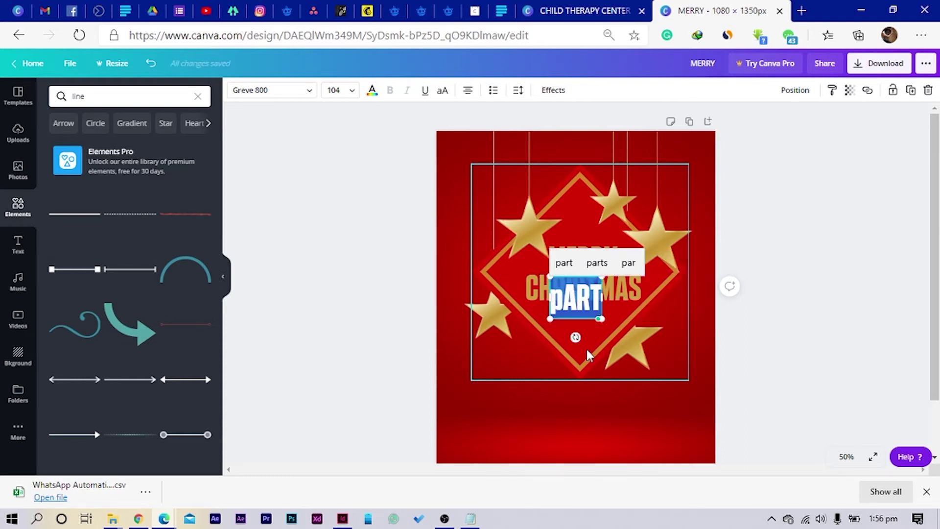
pyautogui.write('Per')
pyautogui.press('BackSpace')
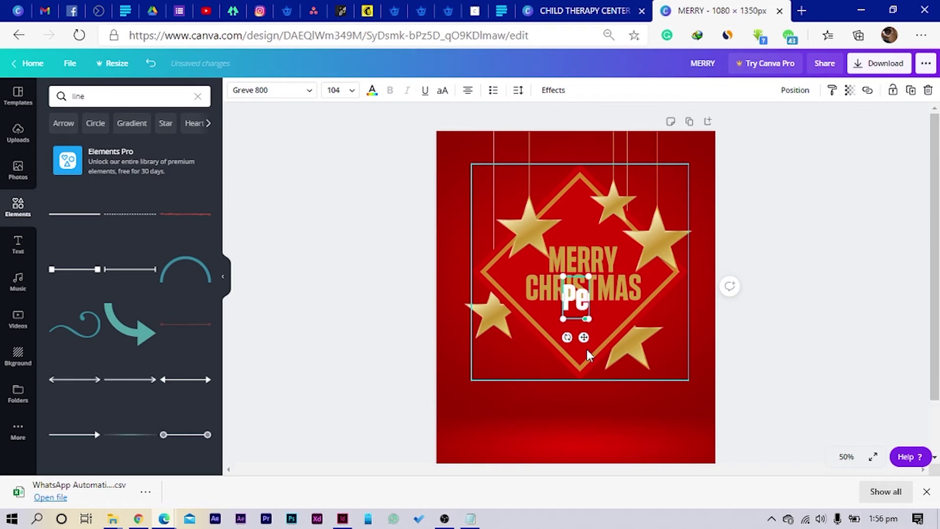
pyautogui.press('BackSpace')
pyautogui.write('arty')
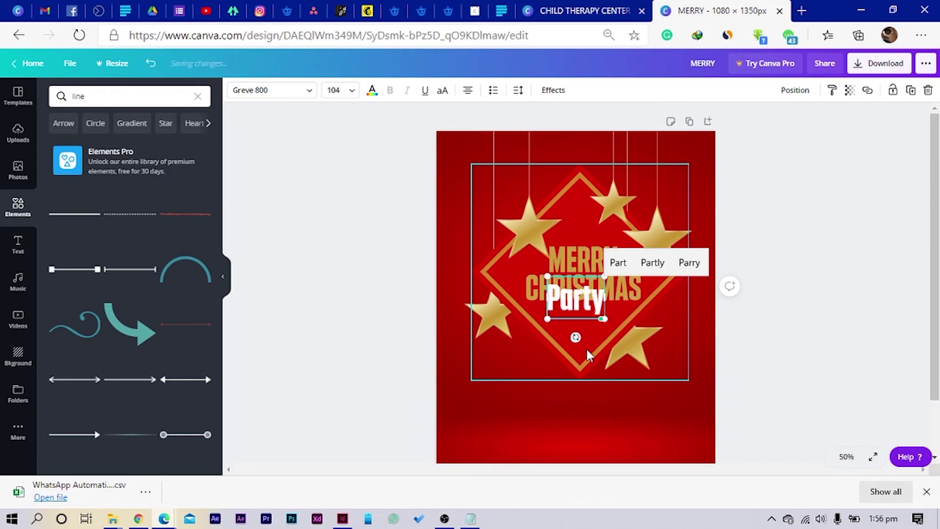
# Set the Party text in the Brittany font.
pyautogui.click(272, 90)
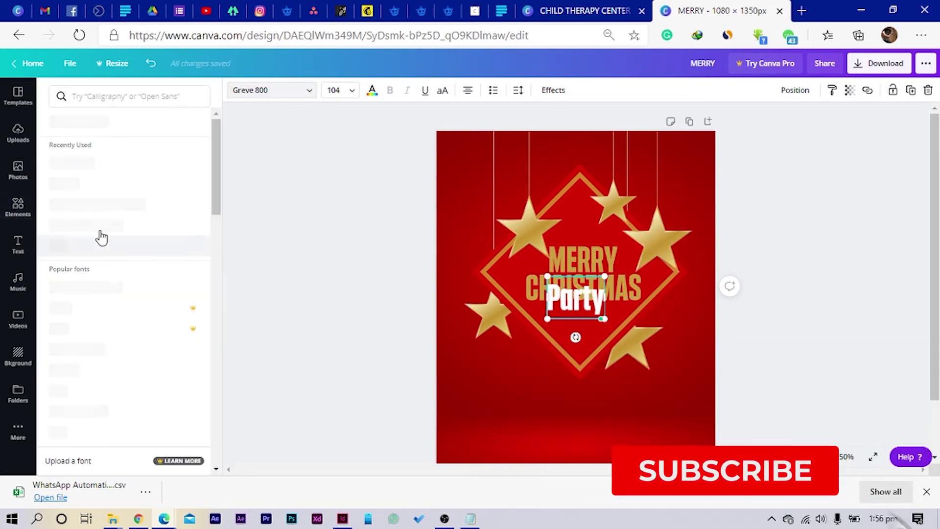
pyautogui.click(124, 94)
pyautogui.write('br')
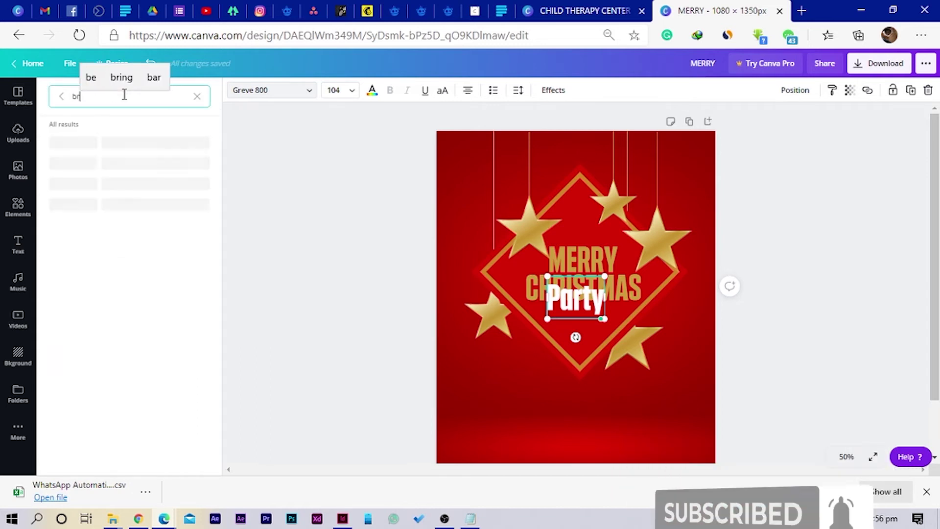
pyautogui.write('it')
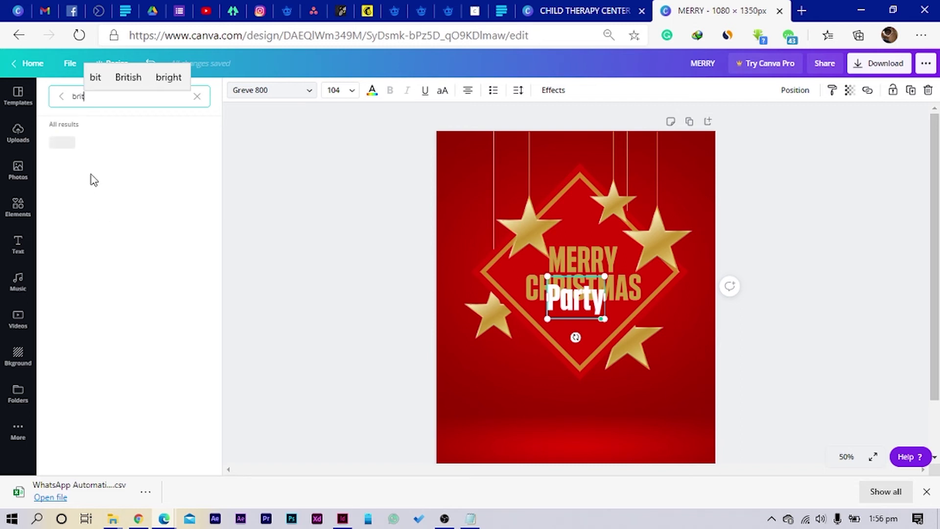
pyautogui.click(71, 150)
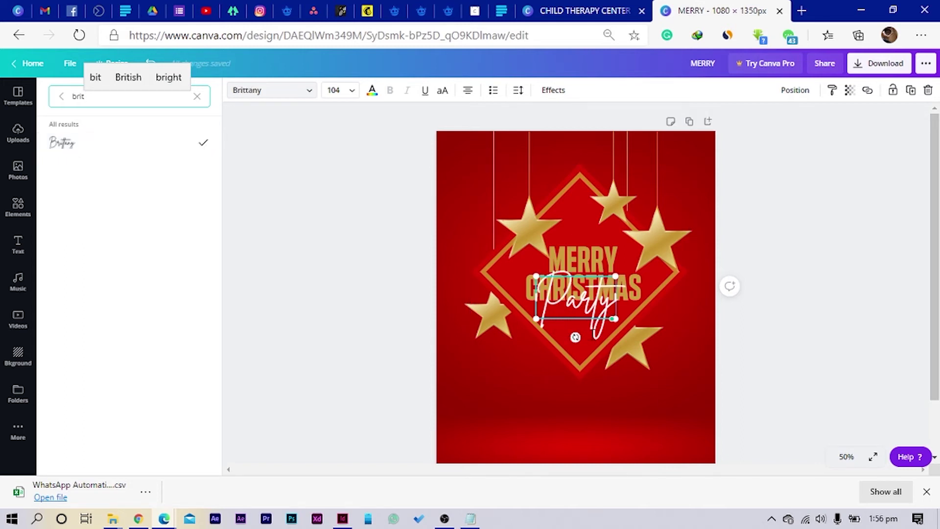
# Shrink the Party text to size 71.6 and place it centred, overlapping the lower edge of CHRISTMAS.
pyautogui.click(380, 334)
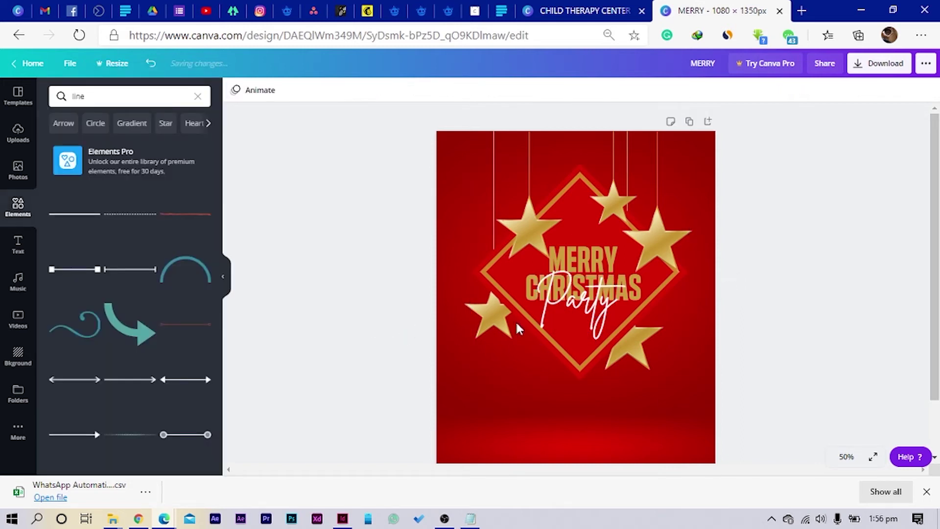
pyautogui.moveTo(598, 313)
pyautogui.mouseDown()
pyautogui.moveTo(602, 321)
pyautogui.moveTo(564, 321)
pyautogui.moveTo(586, 312)
pyautogui.mouseUp()
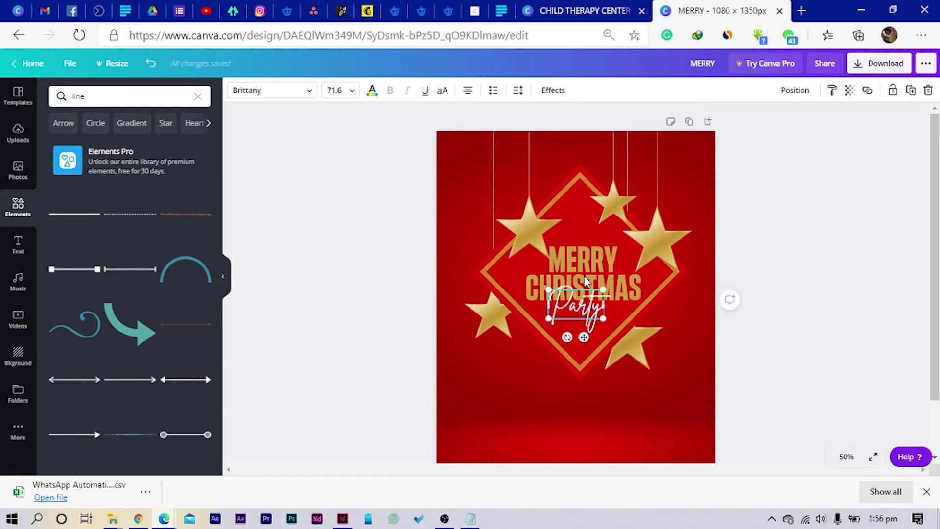
pyautogui.click(420, 255)
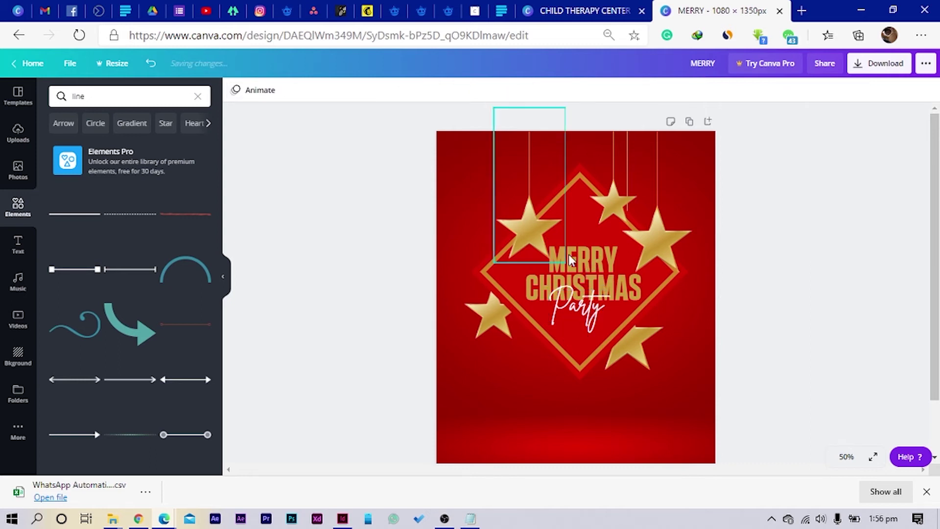
# Enlarge the MERRY, CHRISTMAS and Party texts together slightly and centre them horizontally in the diamond.
pyautogui.click(589, 257)
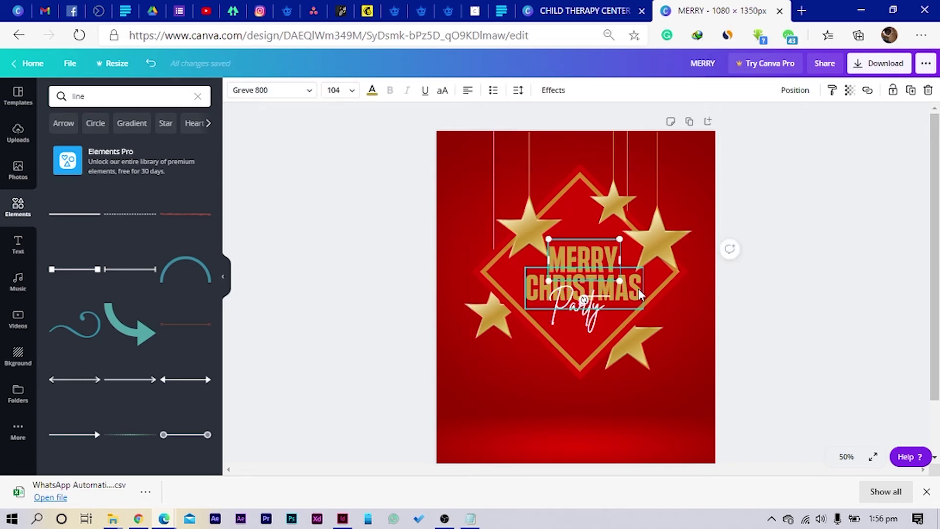
pyautogui.click(638, 289)
pyautogui.click(598, 316)
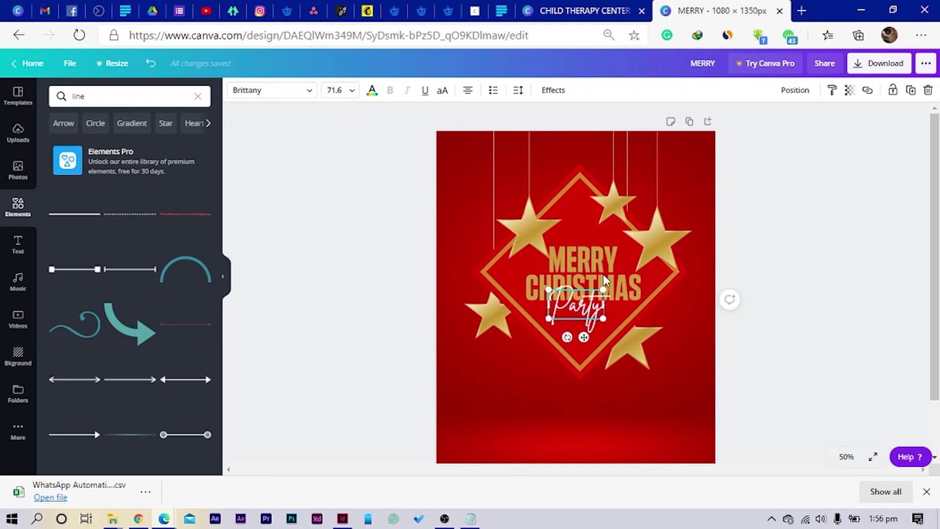
pyautogui.keyDown('shift'); pyautogui.click(598, 256); pyautogui.keyUp('shift')
pyautogui.keyDown('shift'); pyautogui.click(632, 288); pyautogui.keyUp('shift')
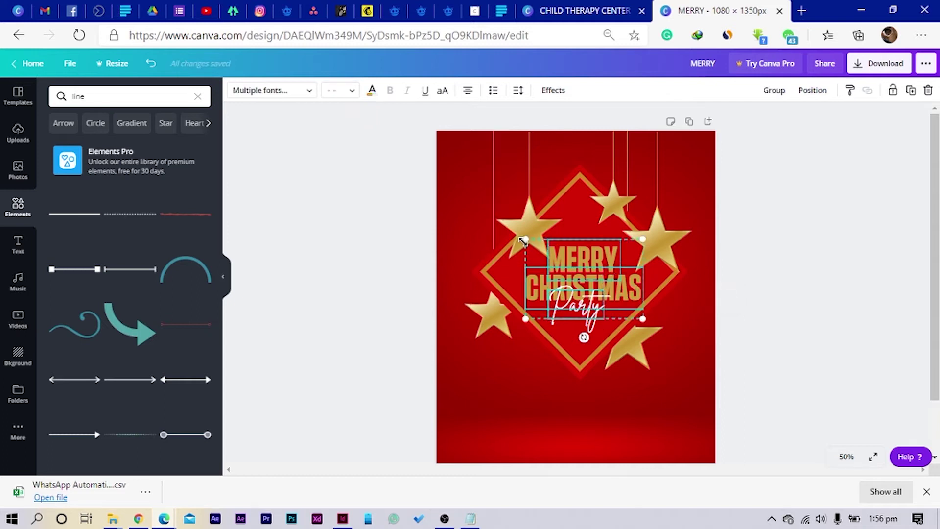
pyautogui.moveTo(524, 240); pyautogui.dragTo(516, 233)
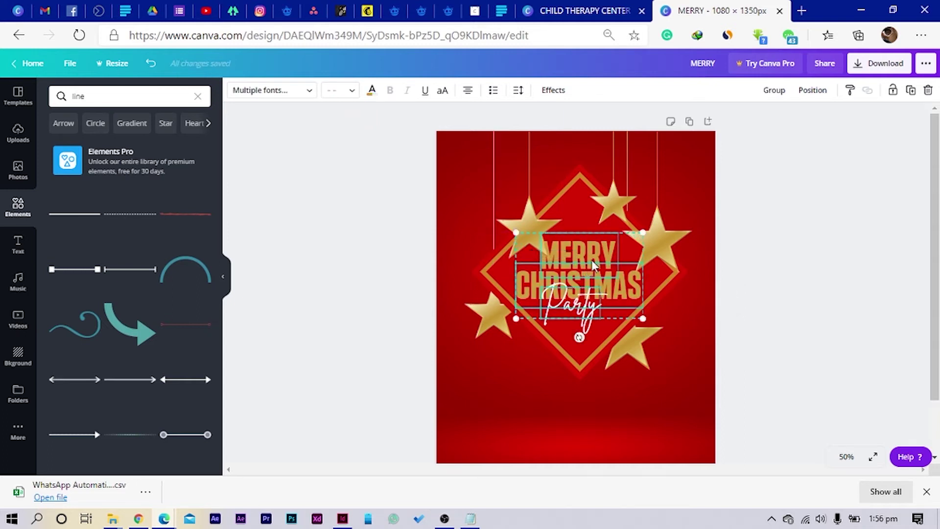
pyautogui.moveTo(593, 253); pyautogui.dragTo(595, 252)
pyautogui.click(401, 274)
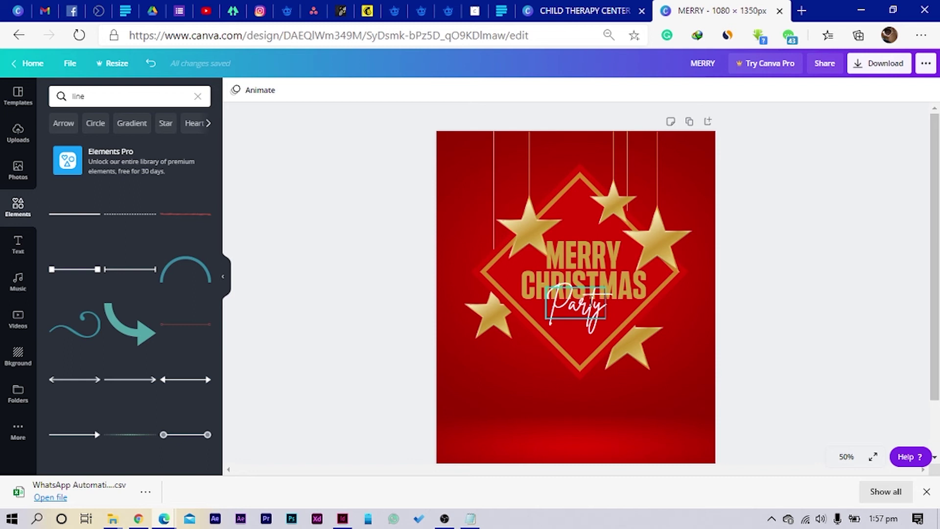
# Add a new text box in the Montserrat font reading "You are invited".
pyautogui.press('t')
pyautogui.click(271, 91)
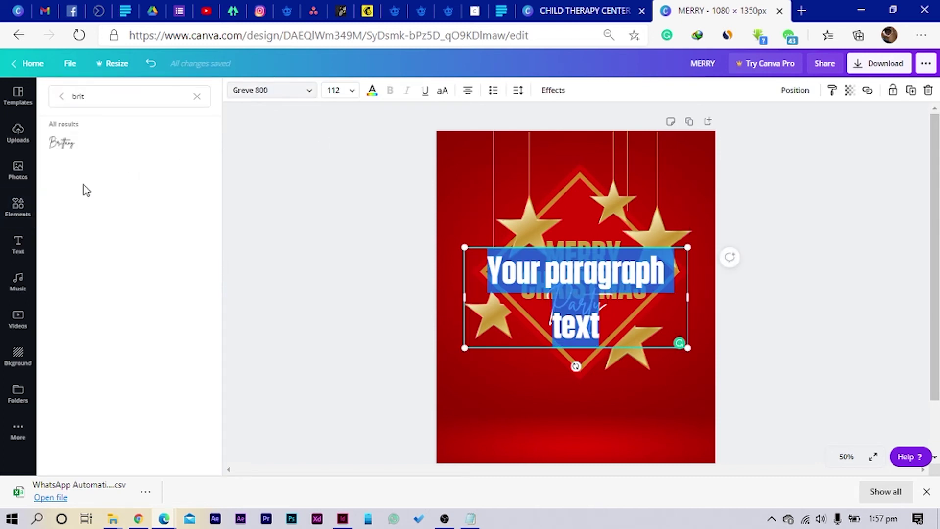
pyautogui.click(197, 96)
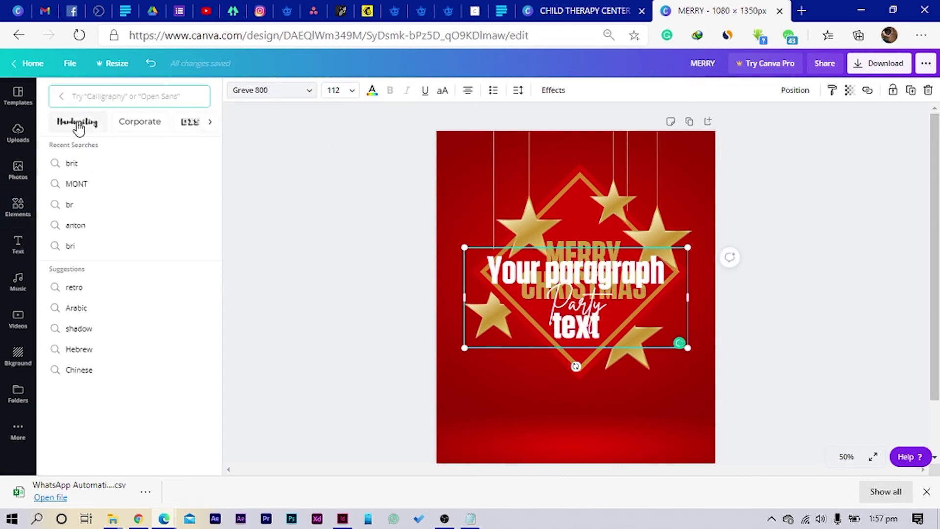
pyautogui.click(66, 97)
pyautogui.click(87, 203)
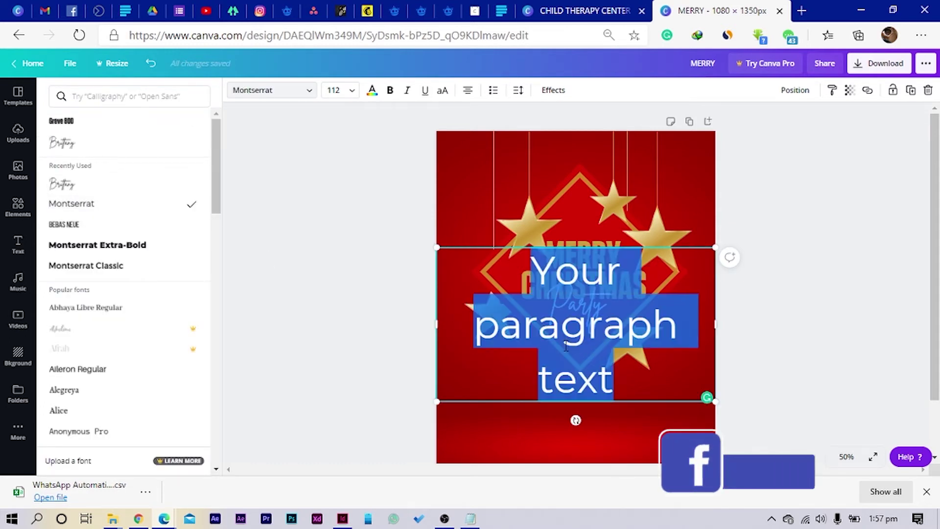
pyautogui.write('You ar')
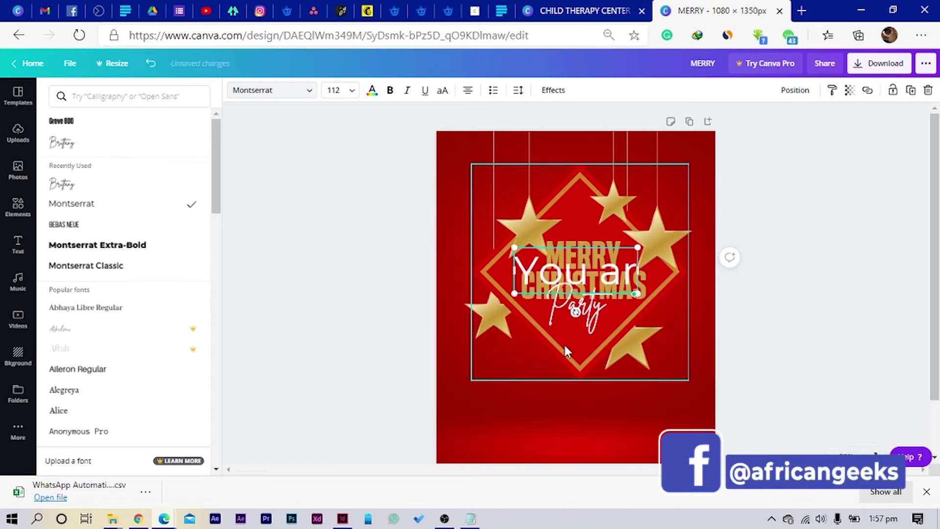
pyautogui.write('e in')
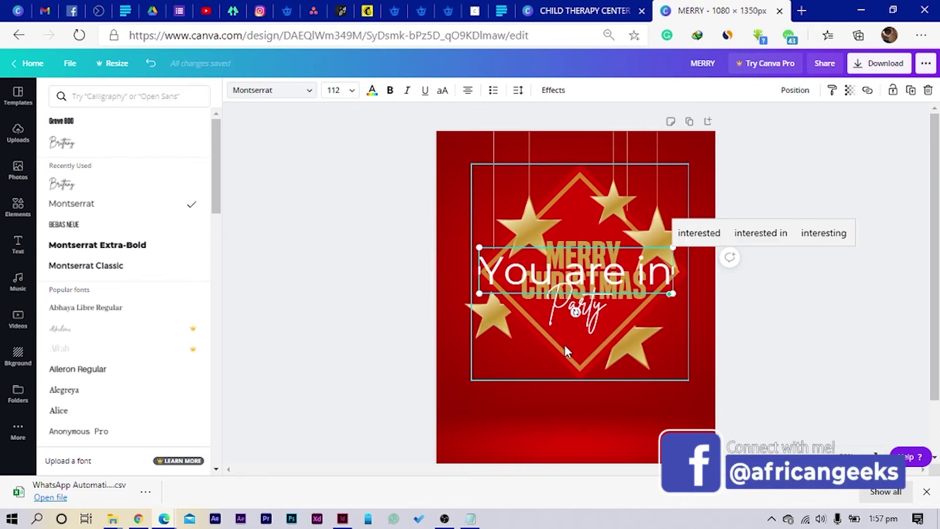
pyautogui.write('vited')
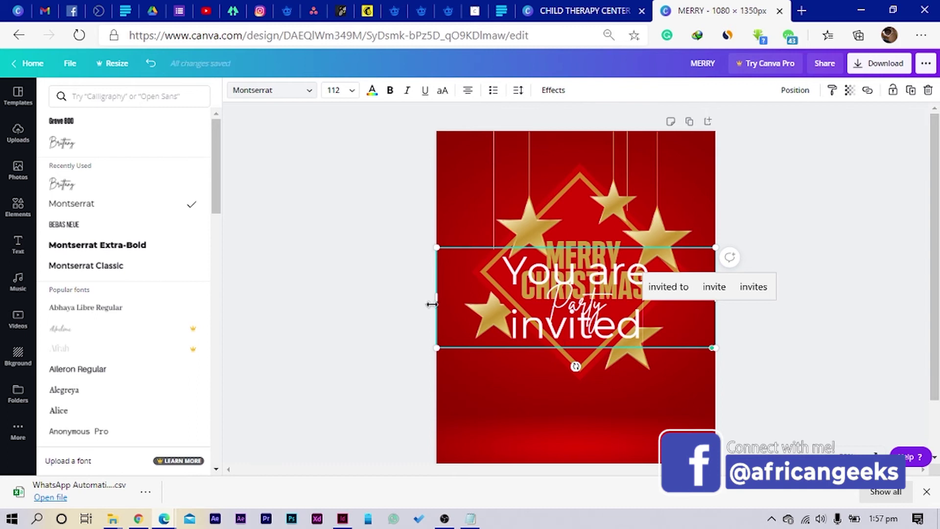
# Shrink "You are invited" to one line at size 26.8 and place it centred just above MERRY.
pyautogui.moveTo(425, 297); pyautogui.dragTo(588, 262)
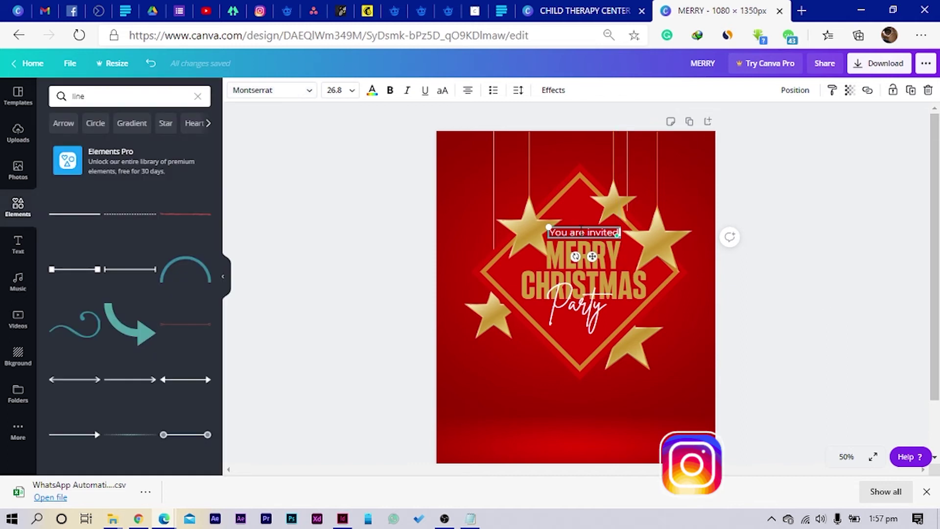
pyautogui.moveTo(592, 256); pyautogui.dragTo(592, 259)
pyautogui.click(846, 330)
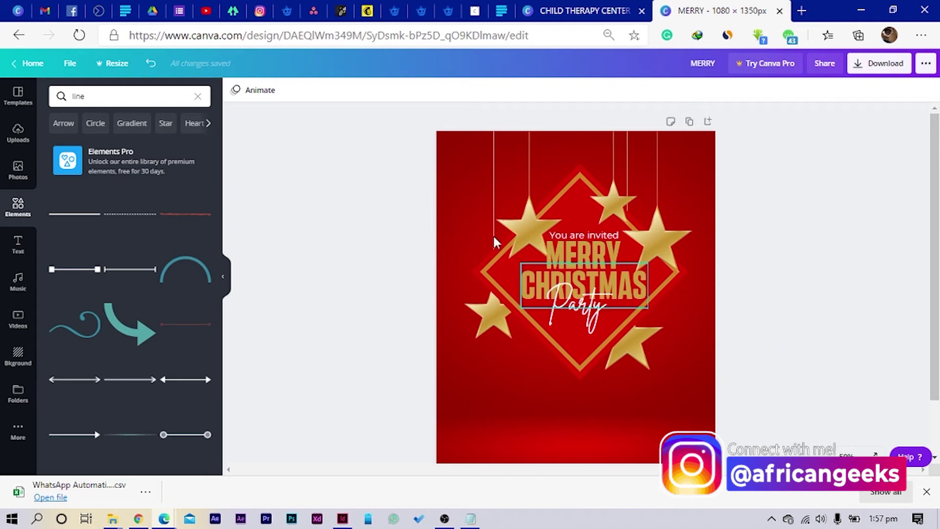
# Select the stars, diamond and all texts together and centre them horizontally on the page.
pyautogui.moveTo(411, 126); pyautogui.dragTo(829, 400)
pyautogui.moveTo(642, 349); pyautogui.dragTo(638, 349)
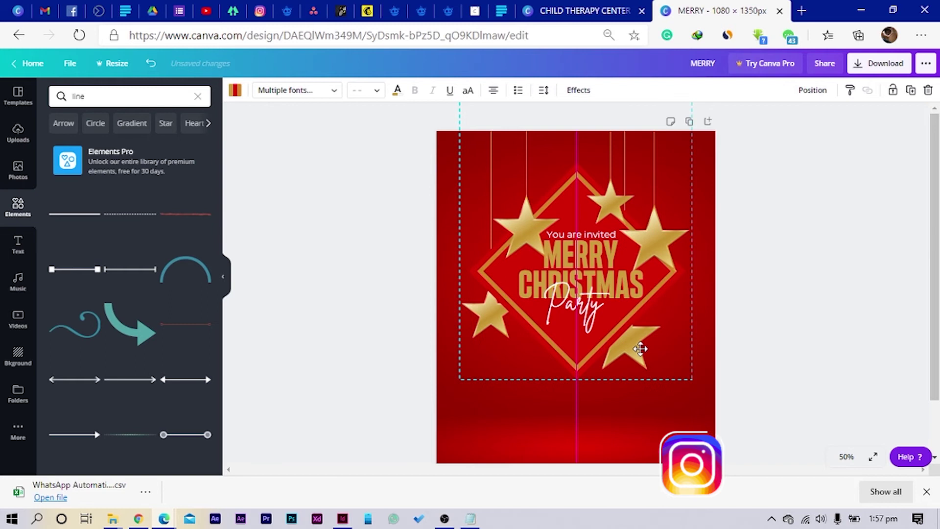
# Paste a copy of the yellow horizontal line, resize it to nearly the diamond's width and place it in the empty area below the diamond.
pyautogui.click(298, 344)
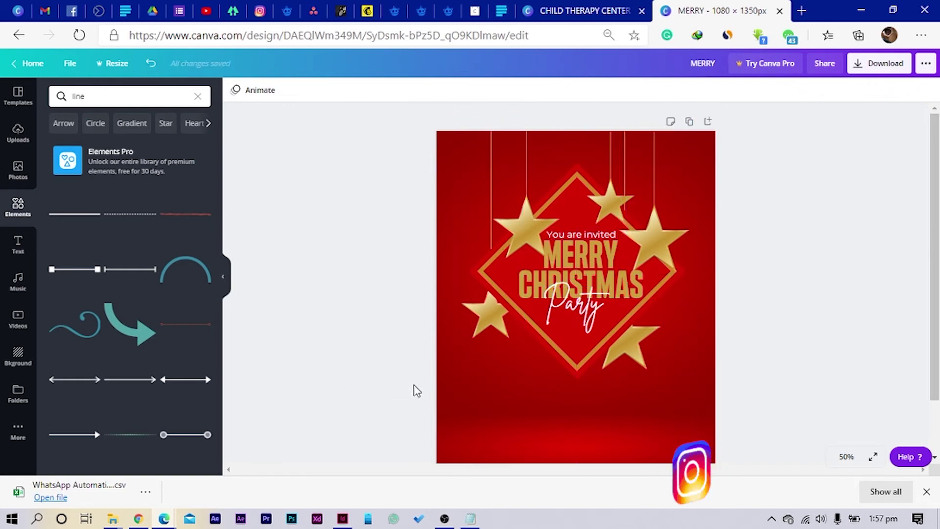
pyautogui.hotkey('ctrl', 'v')
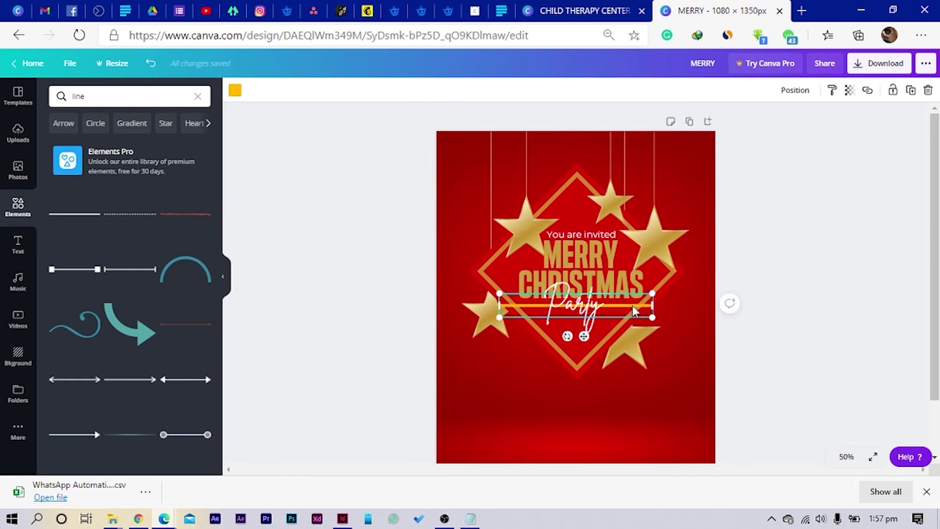
pyautogui.moveTo(633, 307); pyautogui.dragTo(536, 410)
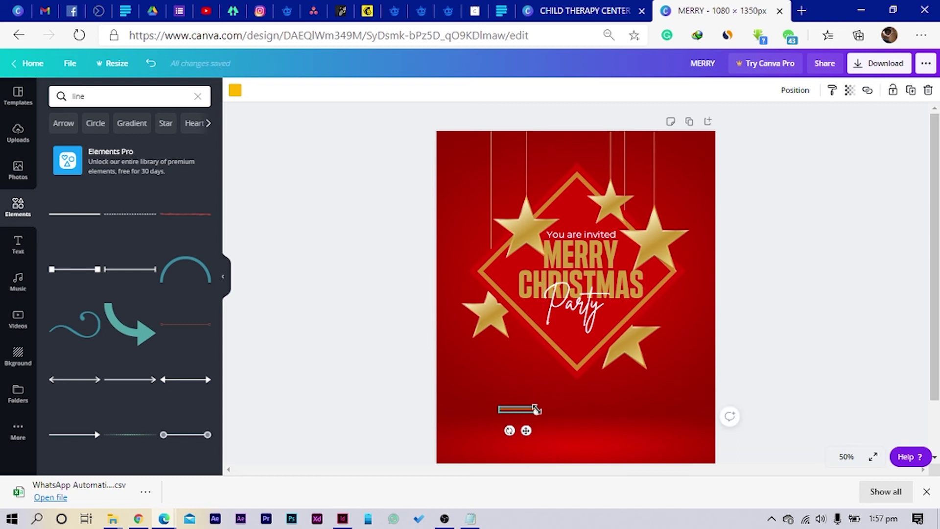
pyautogui.moveTo(542, 413); pyautogui.dragTo(544, 409)
pyautogui.scroll(5, 547, 410)
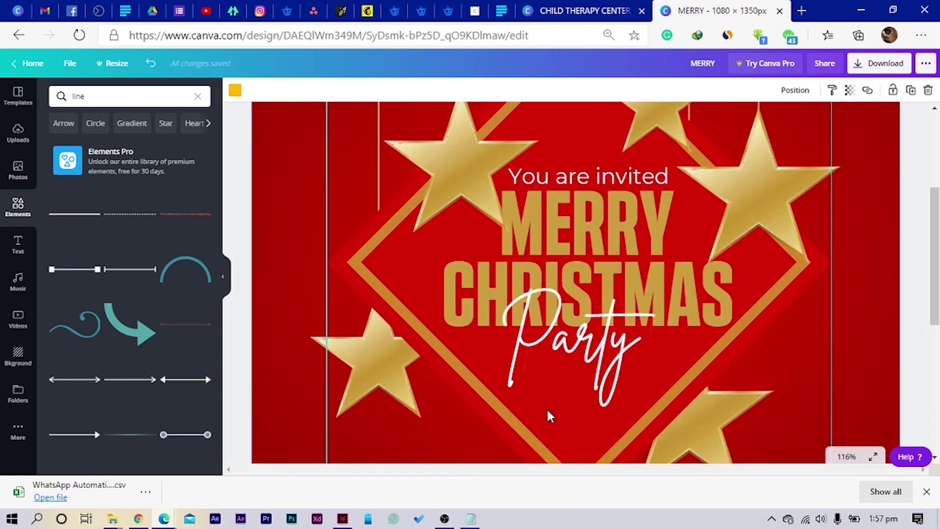
pyautogui.scroll(-5, 547, 411)
pyautogui.moveTo(503, 308); pyautogui.dragTo(816, 314)
# Recolour the pasted line in the darker gold of the diamond frame and centre it beneath the diamond.
pyautogui.click(235, 91)
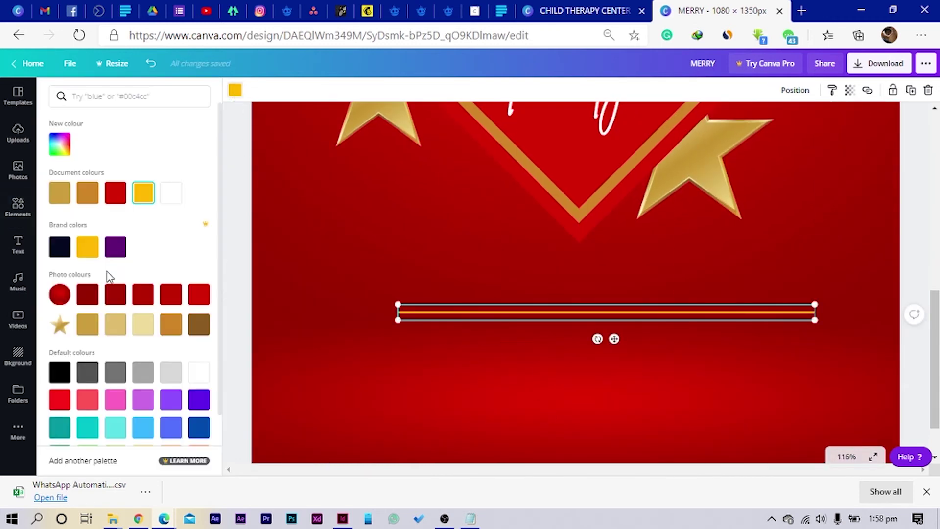
pyautogui.click(89, 199)
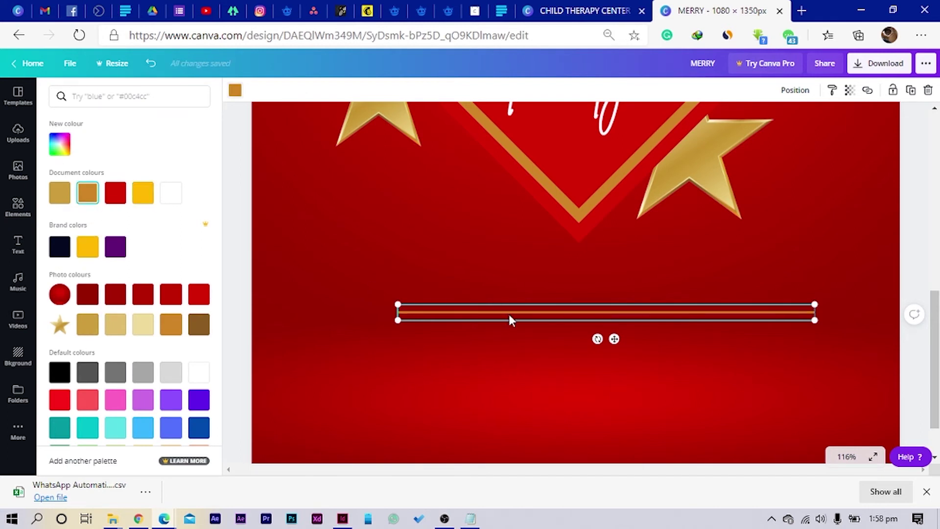
pyautogui.moveTo(510, 313); pyautogui.dragTo(483, 293)
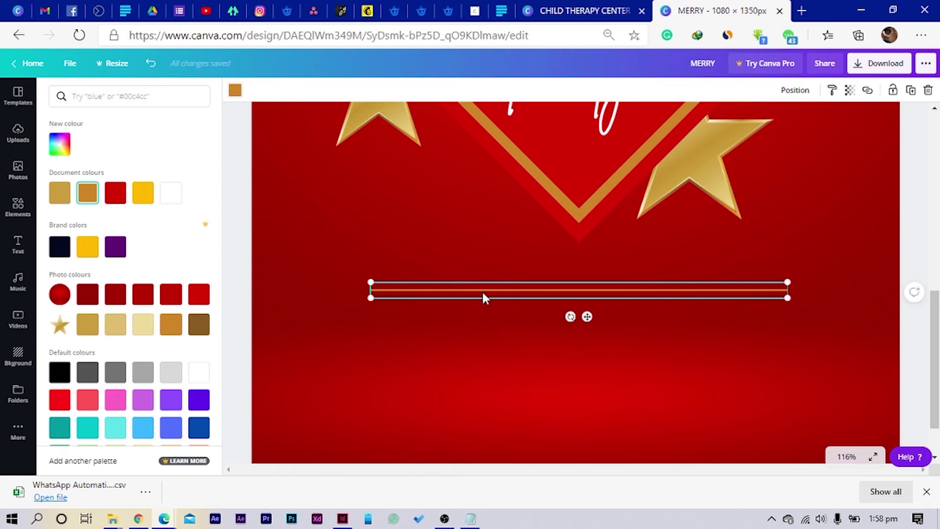
# Duplicate the gold line and place the copy parallel below it, leaving room for a line of text between them.
pyautogui.hotkey('ctrl', 'd')
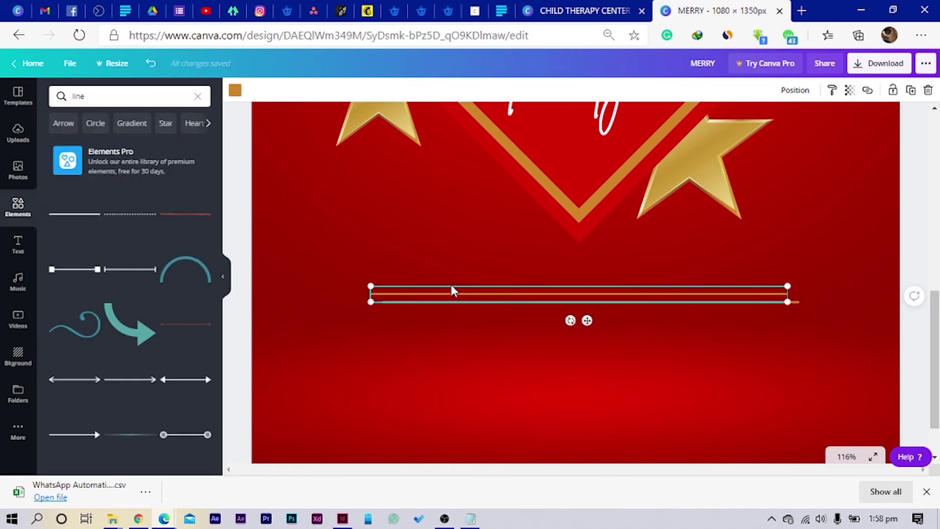
pyautogui.moveTo(437, 300); pyautogui.dragTo(422, 372)
pyautogui.click(371, 360)
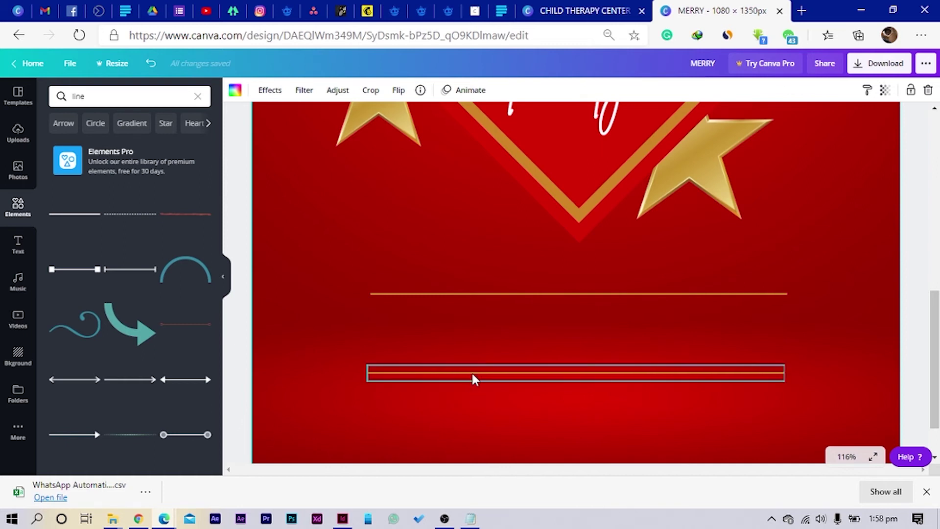
pyautogui.moveTo(472, 373); pyautogui.dragTo(475, 362)
# Place a copy of the "You are invited" text between the two gold lines.
pyautogui.scroll(5, 475, 362)
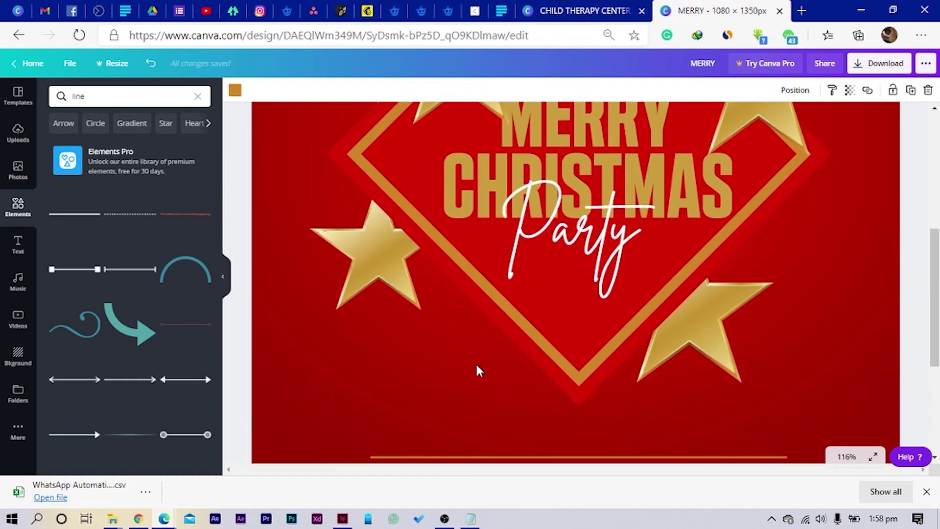
pyautogui.scroll(3, 515, 272)
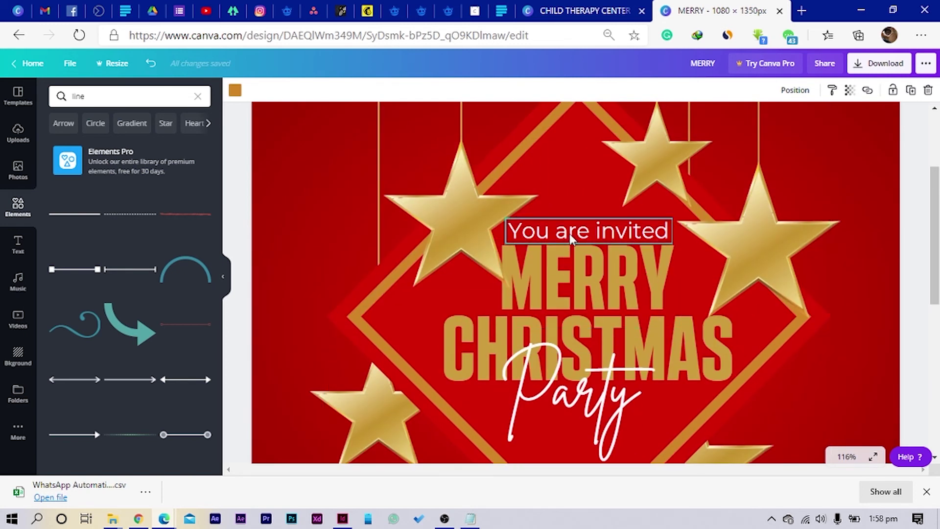
pyautogui.moveTo(569, 234); pyautogui.dragTo(554, 315)
pyautogui.scroll(-5, 614, 320)
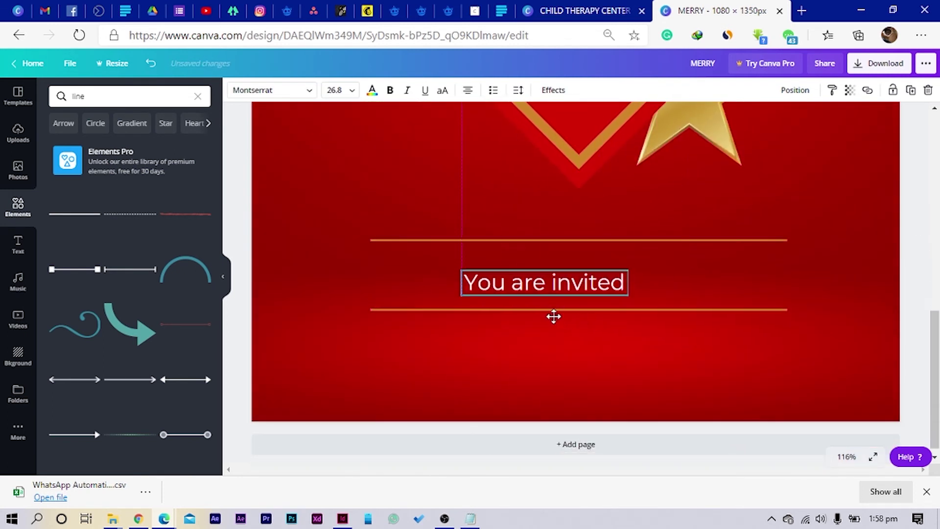
# Replace the copied text between the lines with "FRIDAY, 25TH DEC. 10AM", checking the weekday in the system calendar.
pyautogui.doubleClick(534, 283)
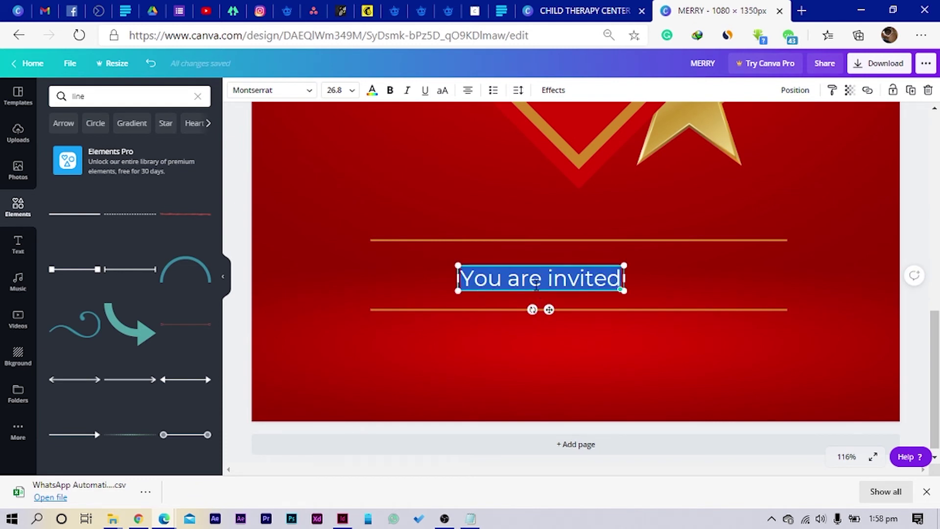
pyautogui.write('fr')
pyautogui.press('BackSpace')
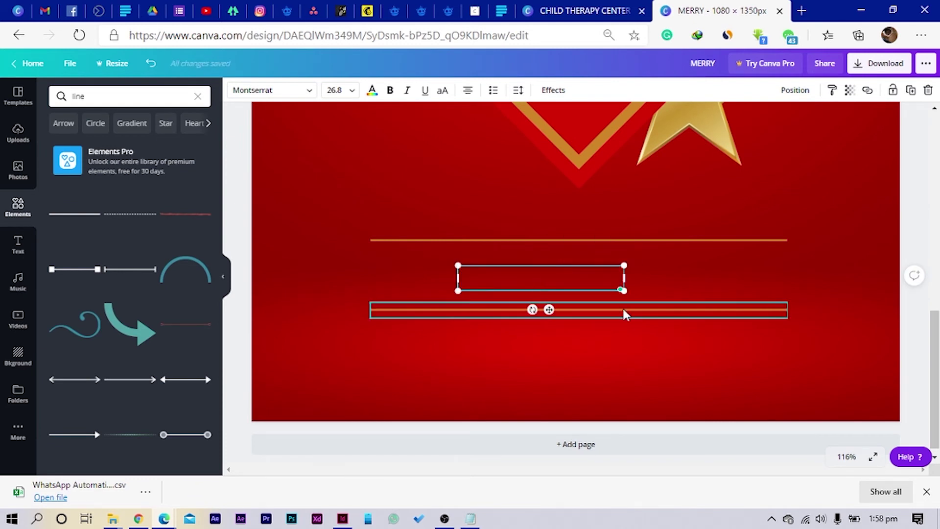
pyautogui.click(879, 522)
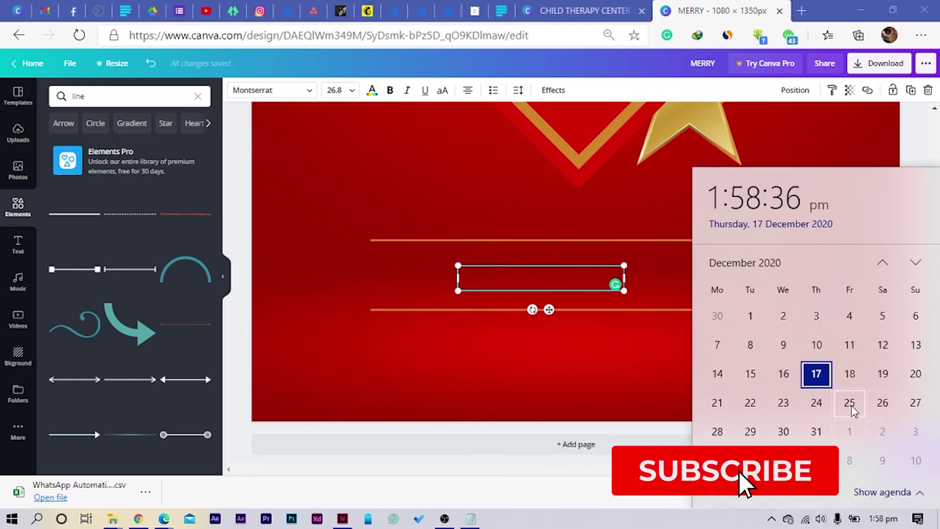
pyautogui.click(527, 278)
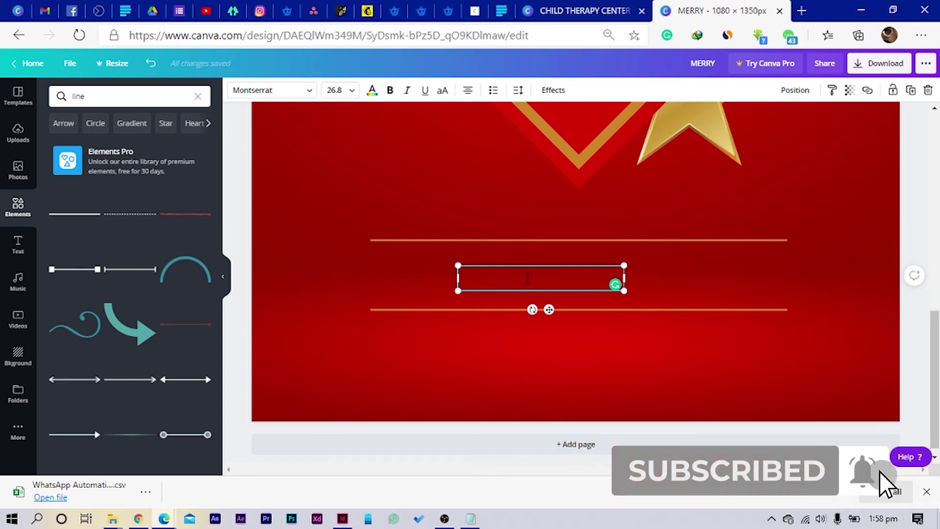
pyautogui.write('FRIDAY')
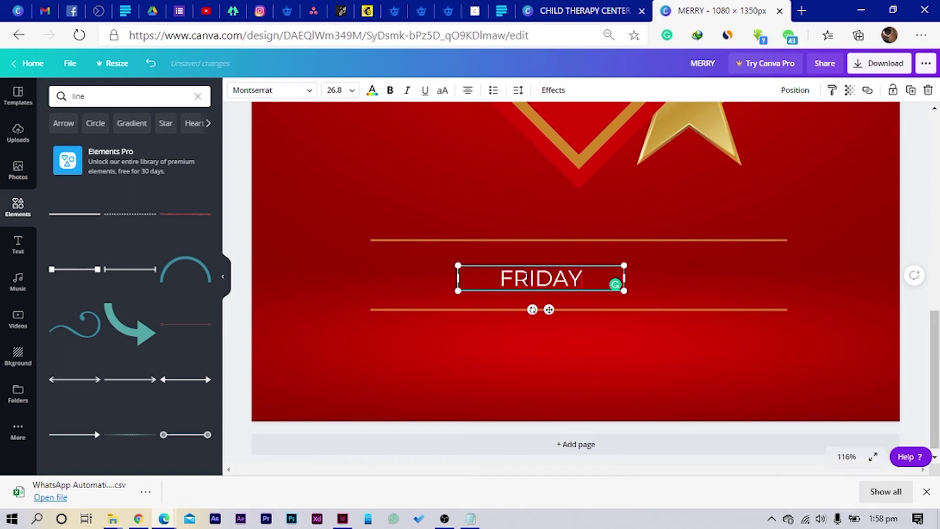
pyautogui.press('BackSpace')
pyautogui.write(', ')
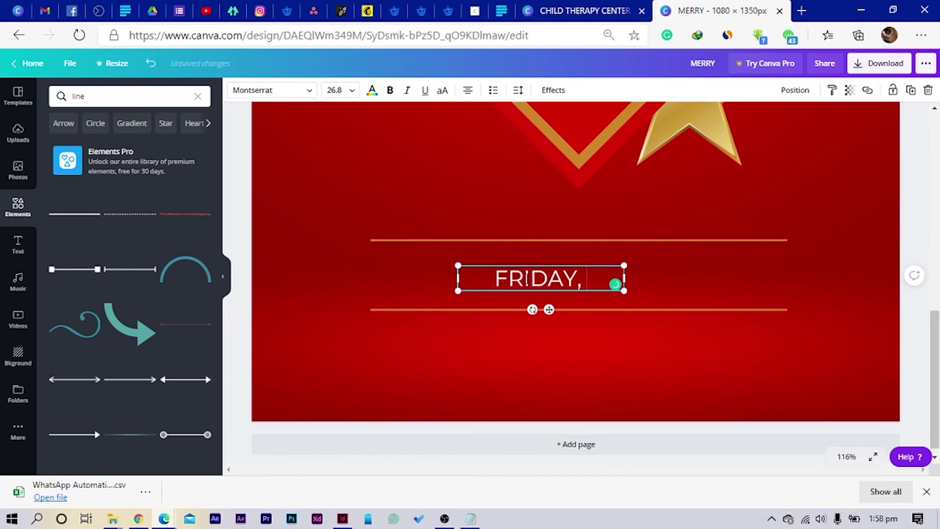
pyautogui.write('25TH')
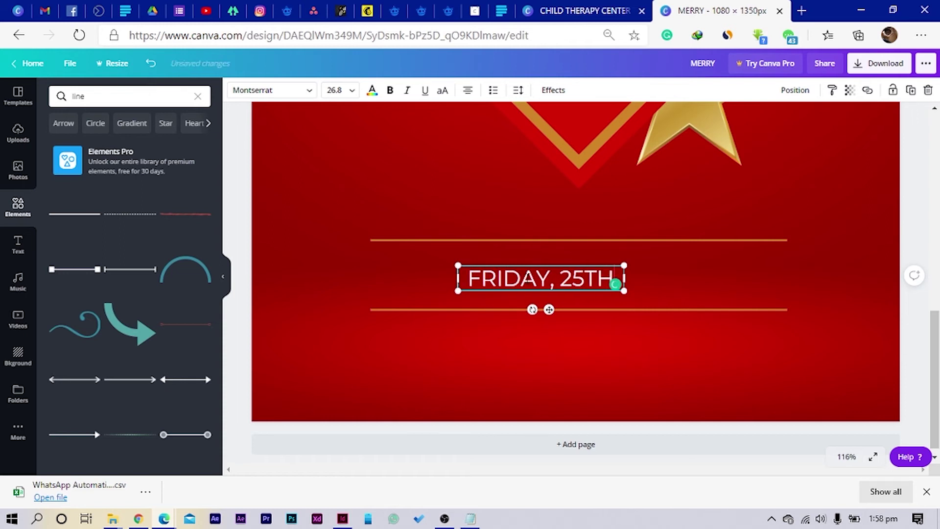
pyautogui.write(' DEC')
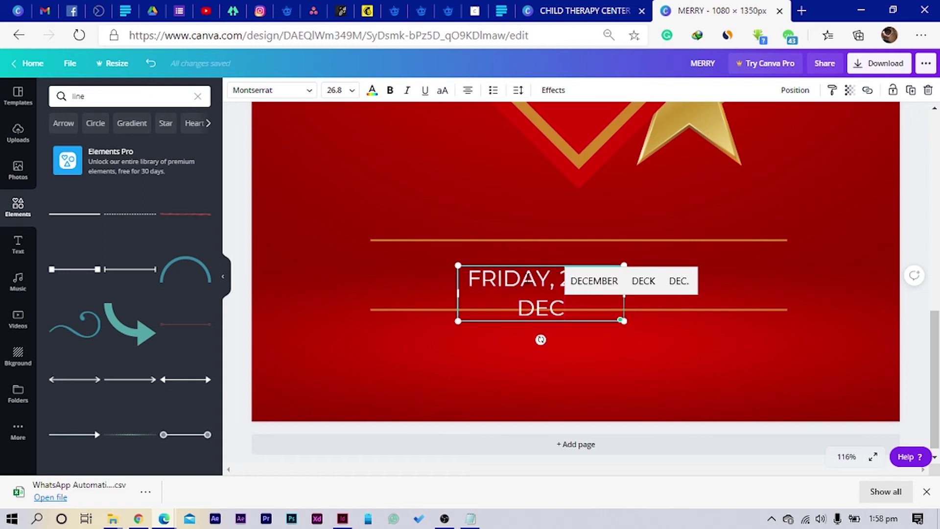
pyautogui.write('.')
pyautogui.press('BackSpace')
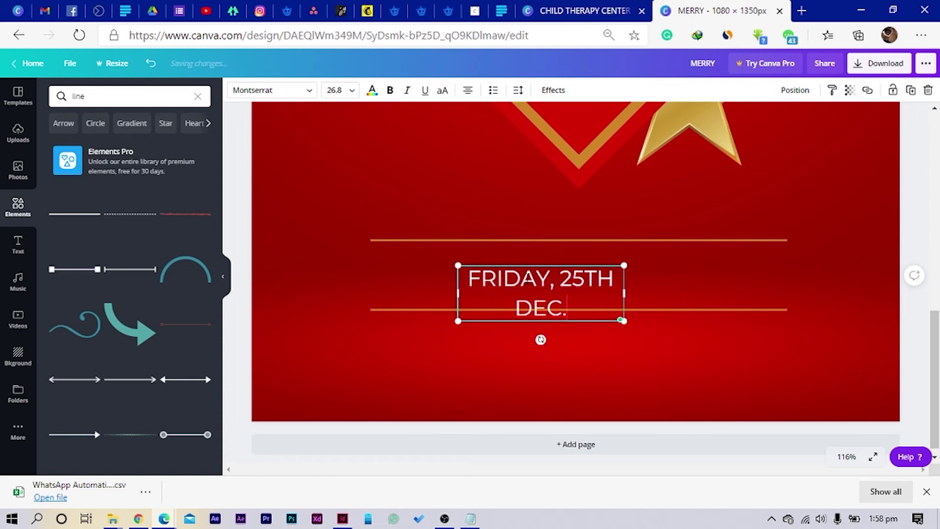
pyautogui.write('10AM')
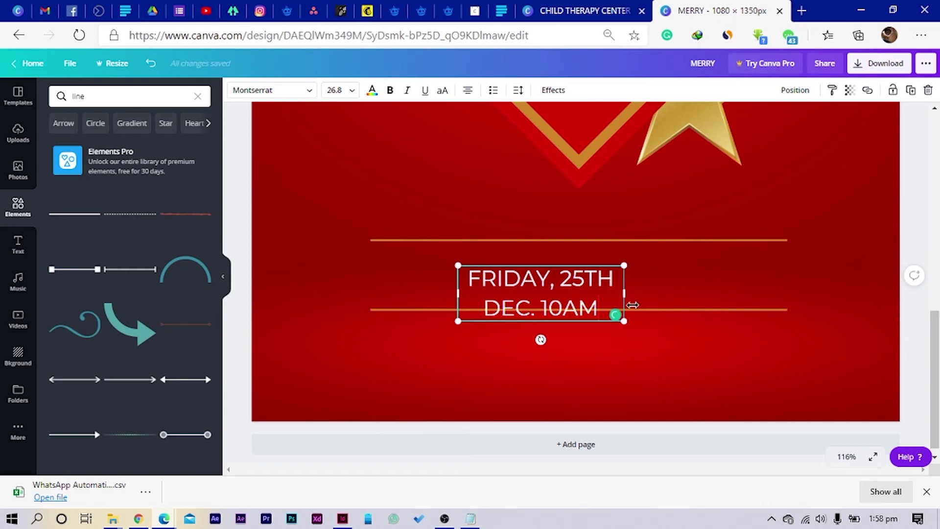
# Widen the date text onto one line and enlarge it to size 42.1 so it spans the gold lines.
pyautogui.moveTo(628, 296); pyautogui.dragTo(801, 333)
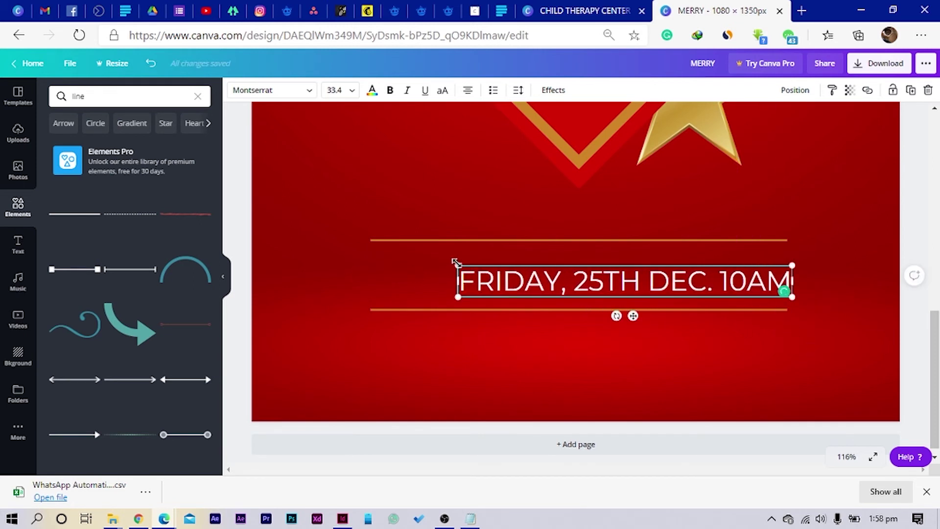
pyautogui.moveTo(456, 263); pyautogui.dragTo(370, 257)
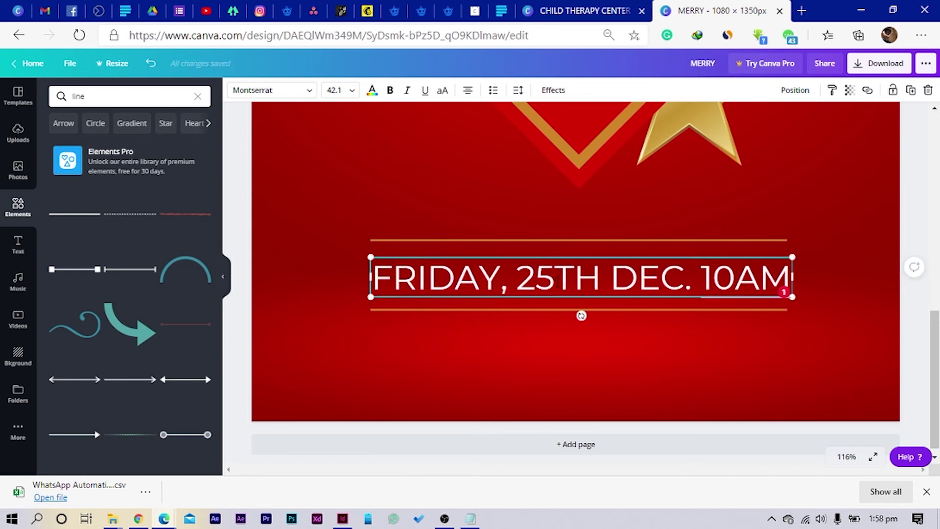
pyautogui.click(324, 273)
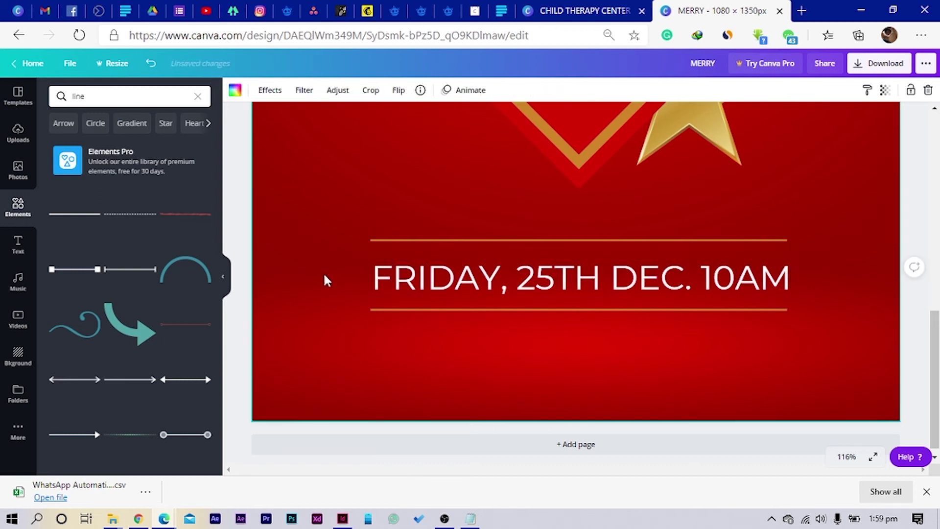
# Nudge the lower gold line up and the upper gold line down so both sit close to the date text.
pyautogui.click(399, 309)
pyautogui.hotkey('shift', 'Up')
pyautogui.hotkey('shift', 'Up')
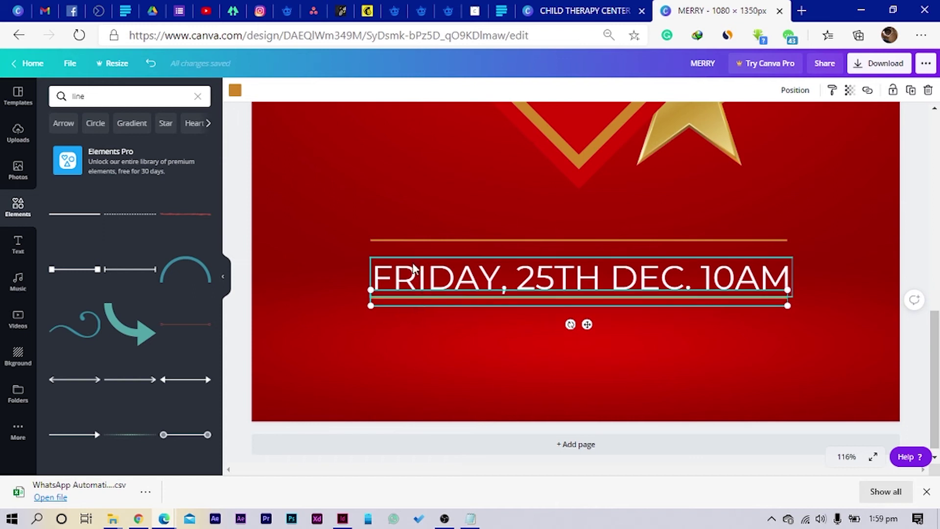
pyautogui.click(420, 237)
pyautogui.hotkey('shift', 'Down')
pyautogui.hotkey('shift', 'Down')
pyautogui.hotkey('shift', 'Down')
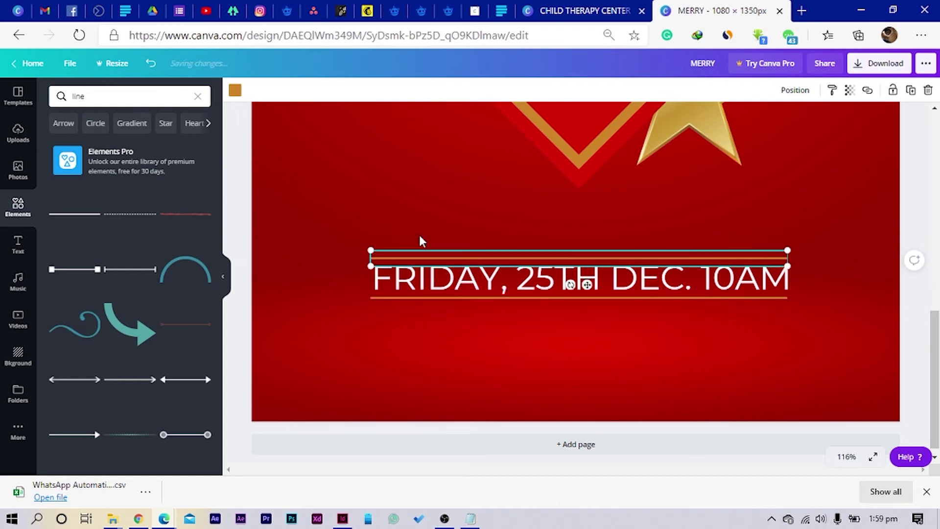
pyautogui.click(301, 281)
# Select the date text with both gold lines and move them up together, centred just below the diamond.
pyautogui.scroll(-4, 313, 259)
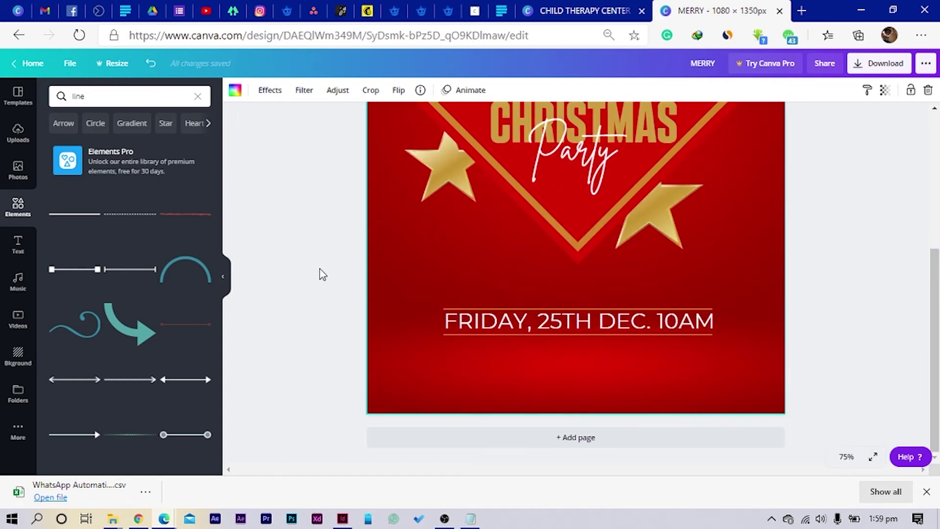
pyautogui.moveTo(462, 331); pyautogui.dragTo(619, 389)
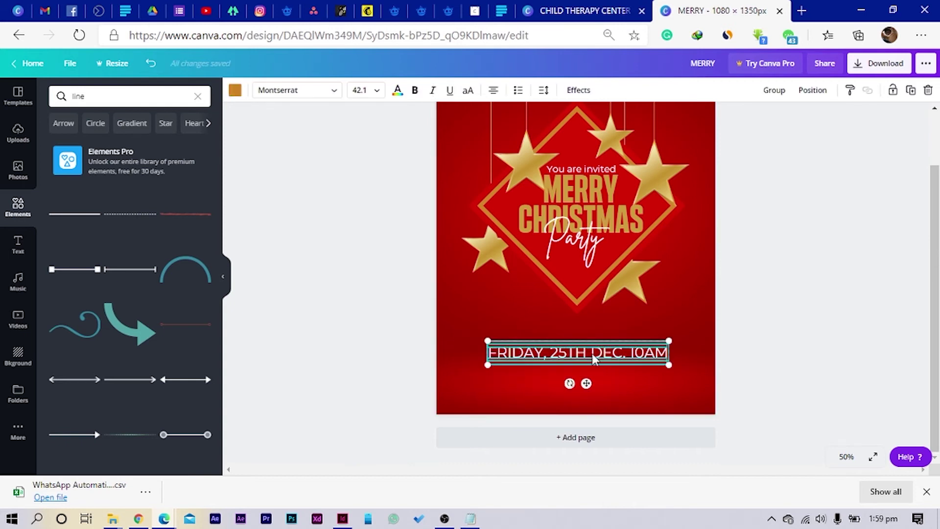
pyautogui.moveTo(592, 353); pyautogui.dragTo(592, 334)
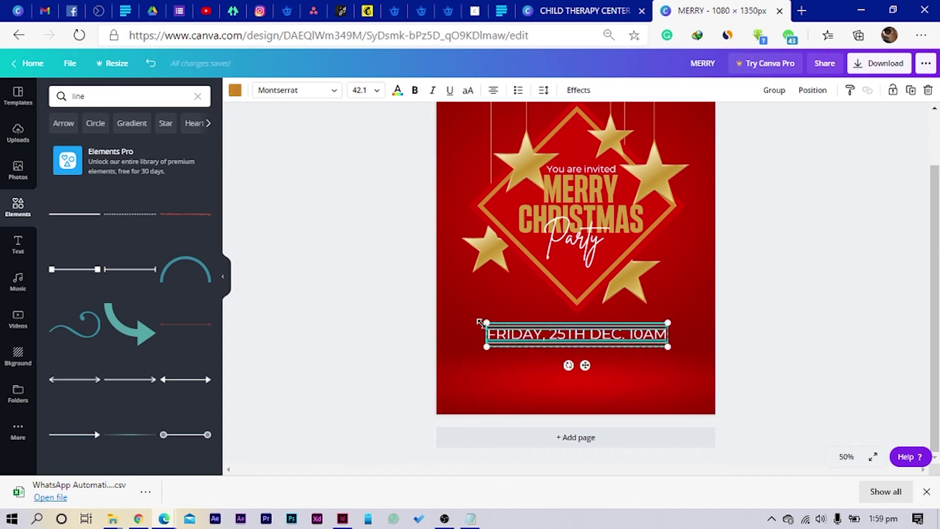
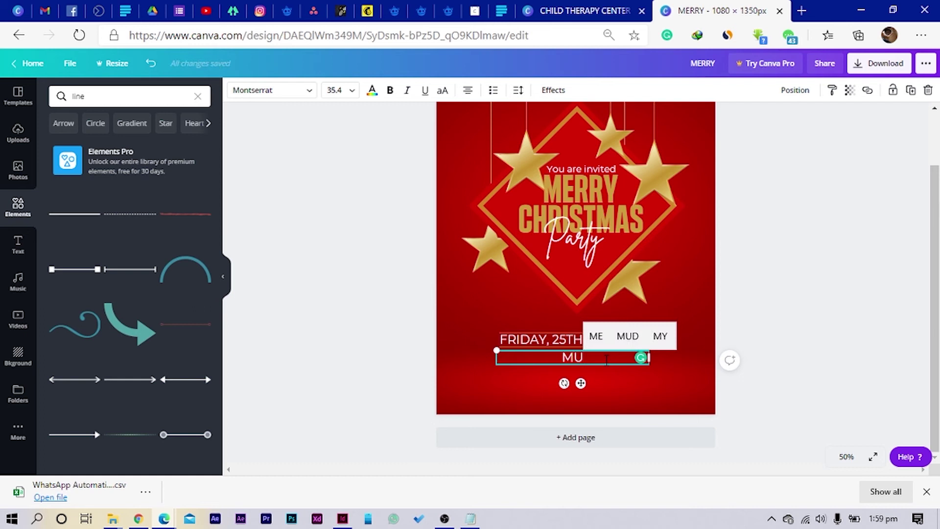
# Complete the text line below the date so it reads "MUSIC - FAMILY FUN - FOOD".
pyautogui.write('IC')
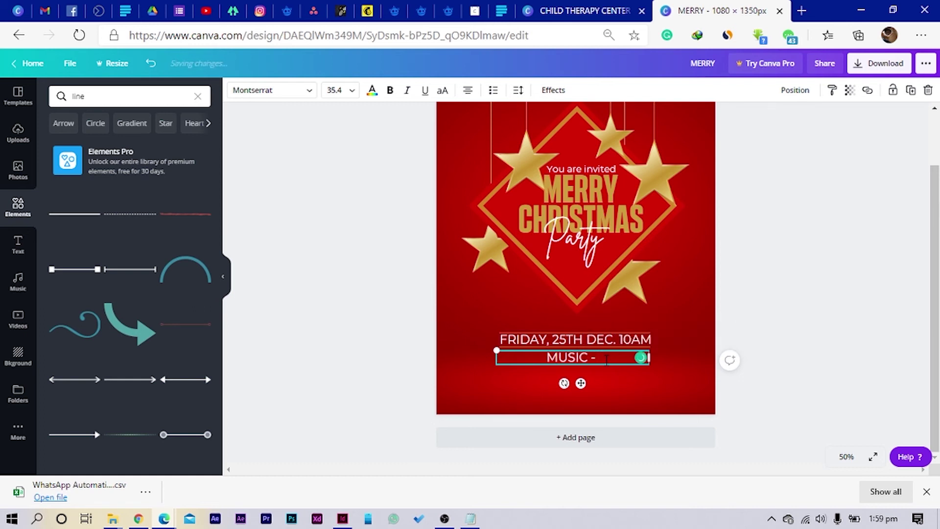
pyautogui.write(' - FAMILTY')
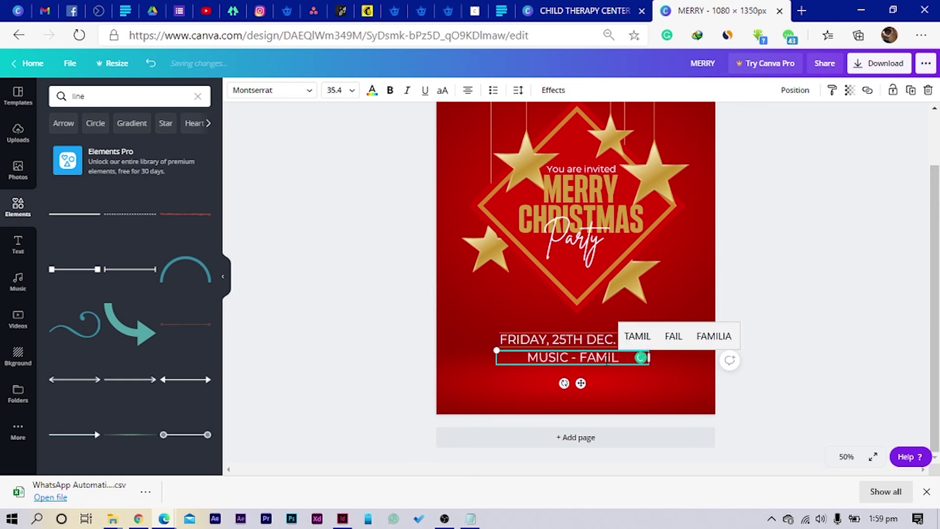
pyautogui.press('BackSpace')
pyautogui.press('BackSpace')
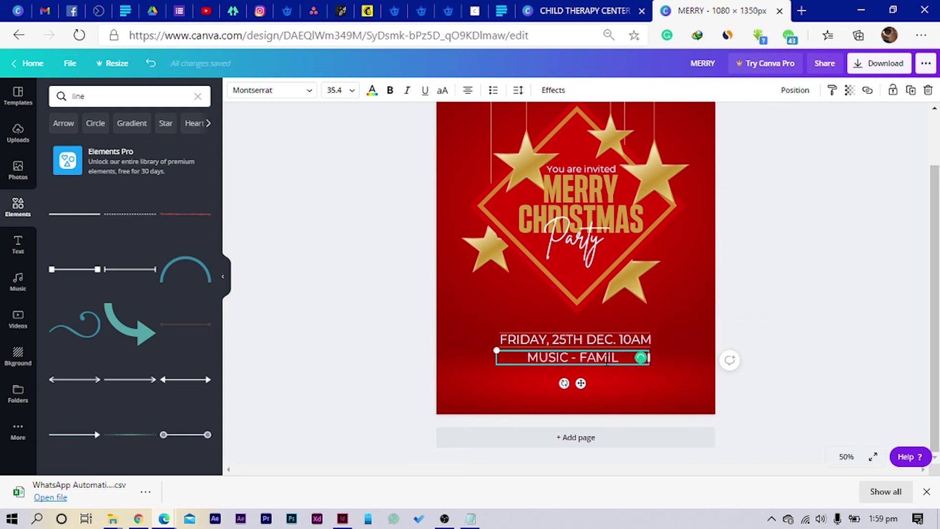
pyautogui.write('Y')
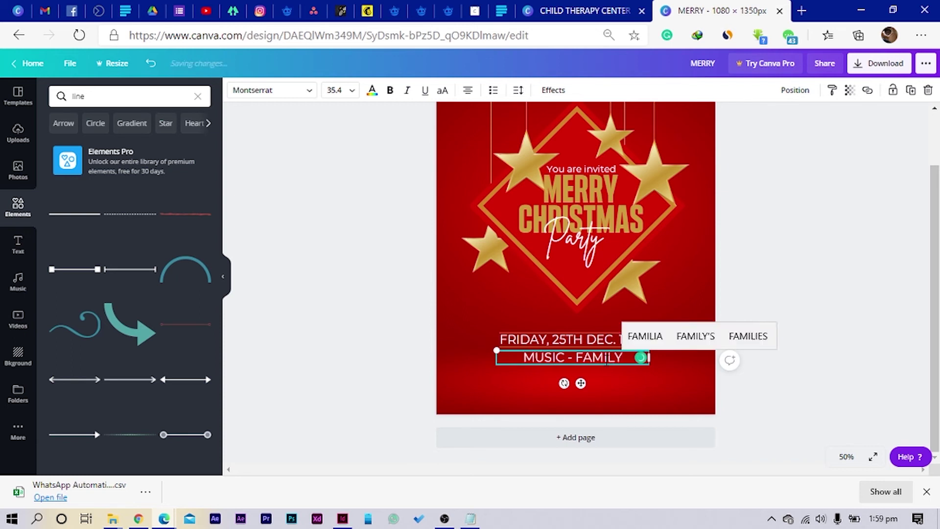
pyautogui.write(' FUN - ')
pyautogui.write('FOOD')
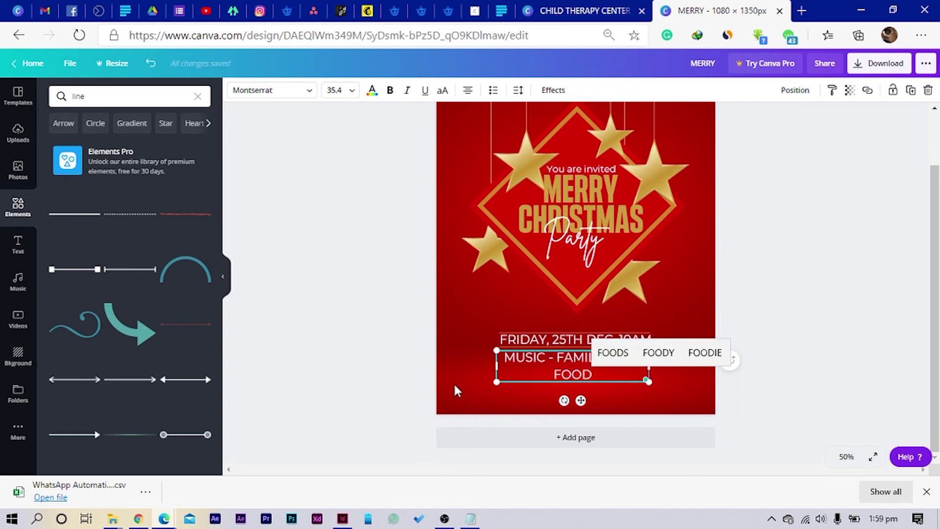
# Shrink the "MUSIC - FAMILY FUN - FOOD" text to size 28.7 on one line and colour it the flyer's darker orange-gold.
pyautogui.moveTo(481, 367); pyautogui.dragTo(500, 363)
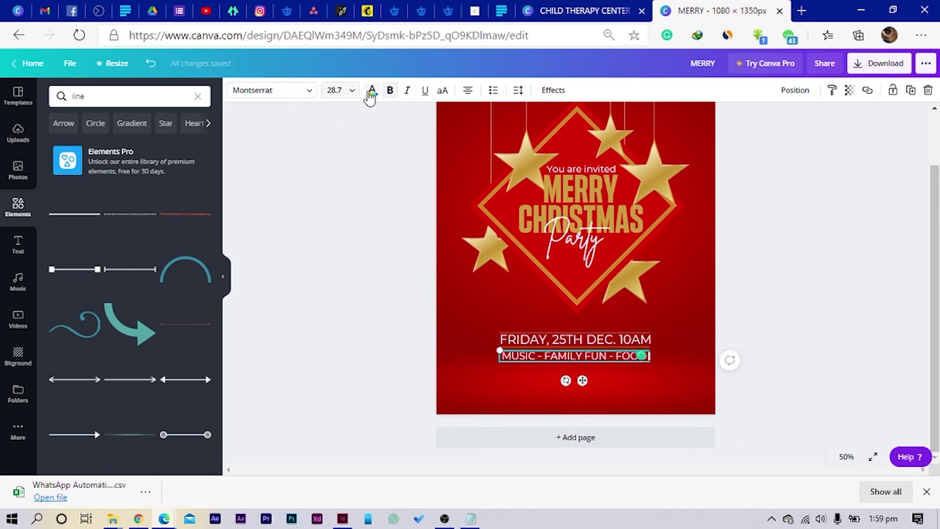
pyautogui.click(371, 92)
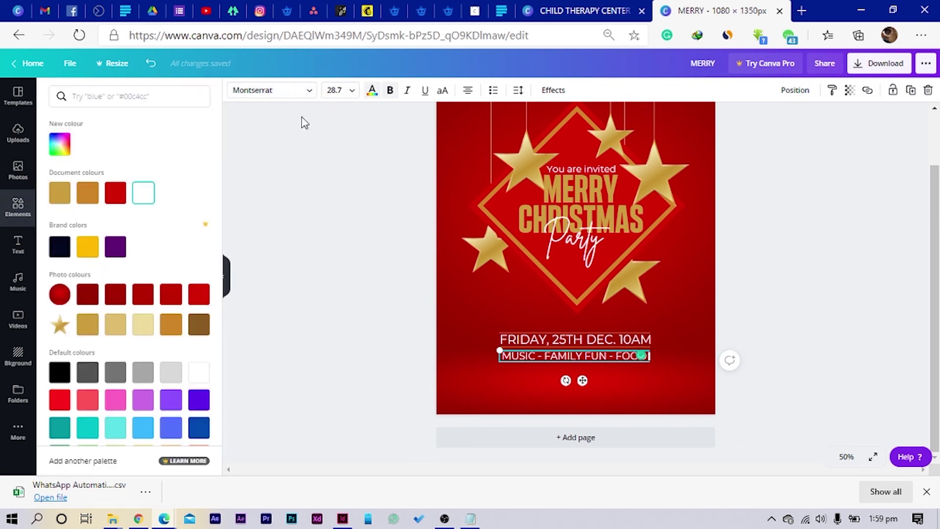
pyautogui.click(85, 194)
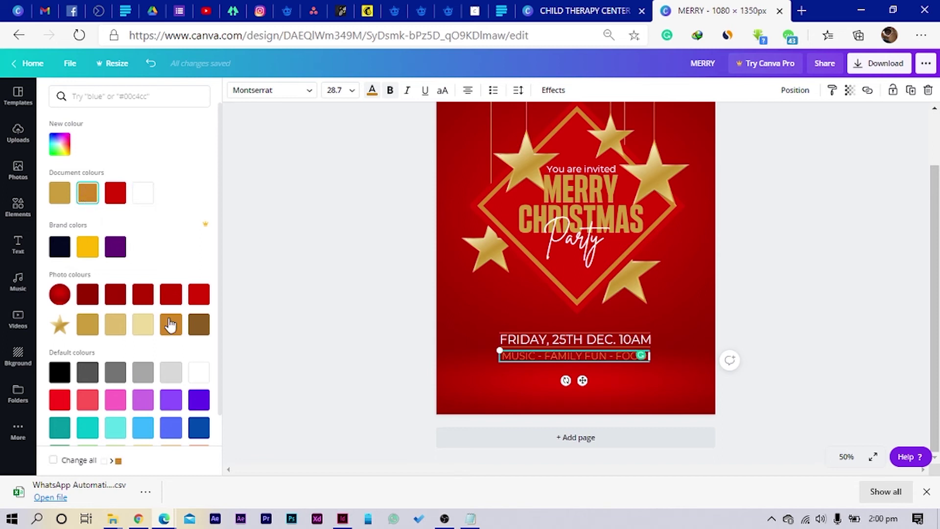
pyautogui.click(500, 409)
pyautogui.doubleClick(500, 405)
pyautogui.click(282, 329)
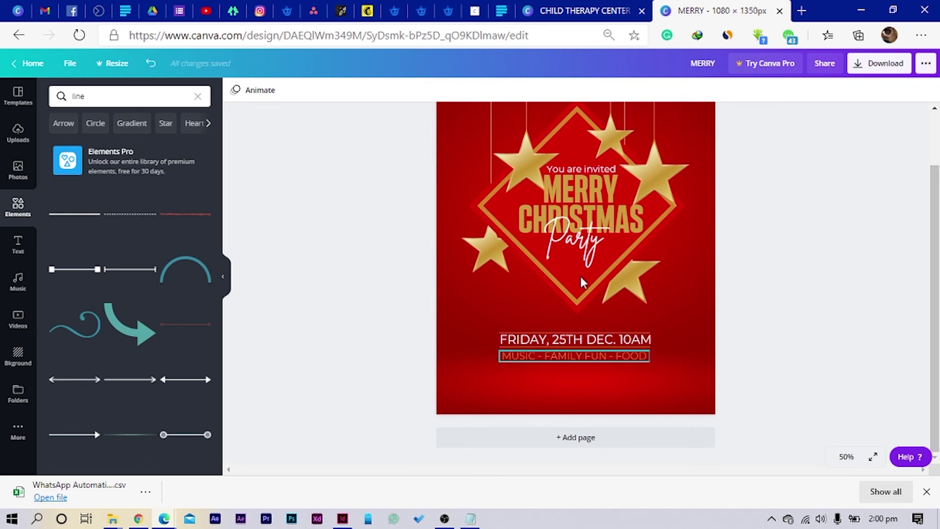
# Open the Blind Text Generator lorem ipsum page in a new browser tab and copy the passage from "Lorem ipsum" through "Aenean massa".
pyautogui.click(802, 11)
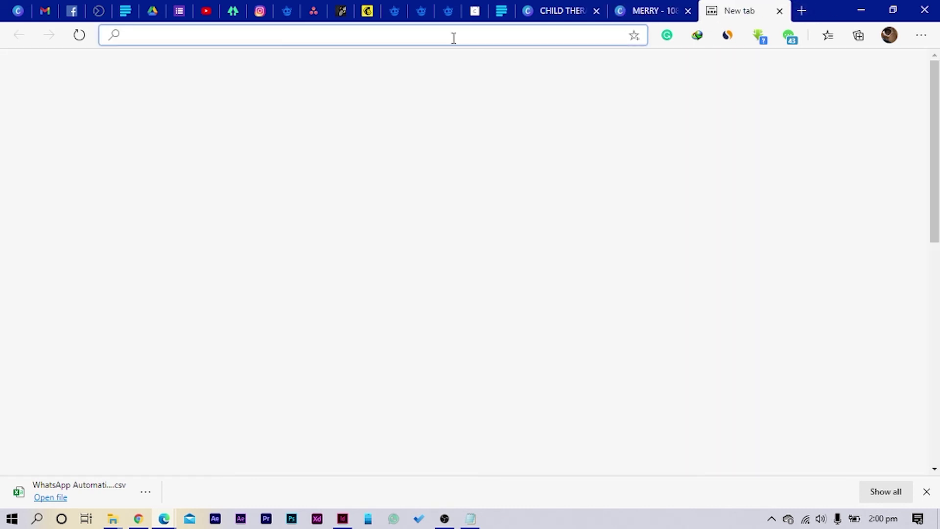
pyautogui.write('DUM')
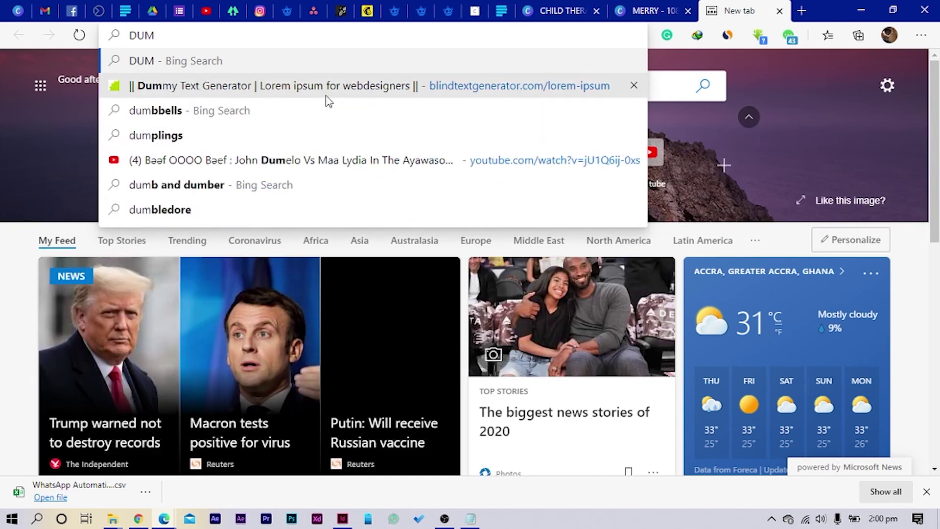
pyautogui.click(372, 84)
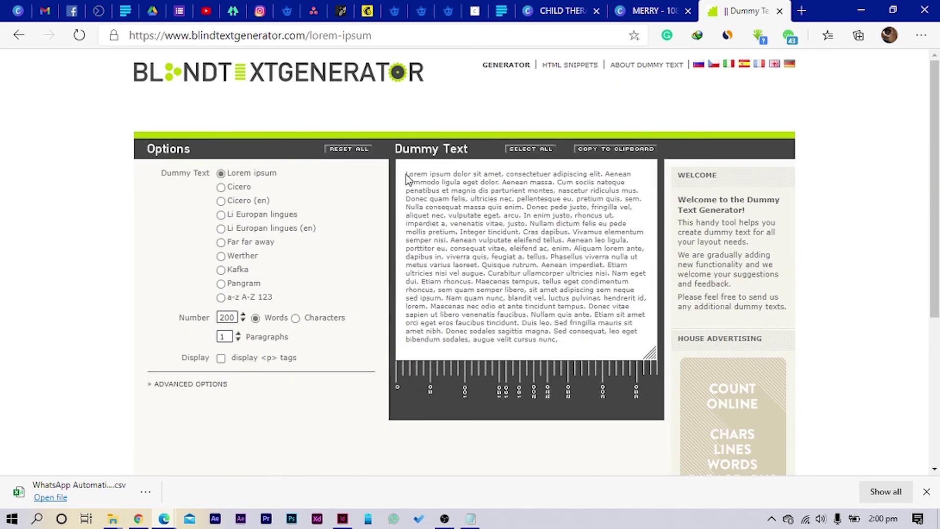
pyautogui.moveTo(431, 174); pyautogui.dragTo(554, 183)
pyautogui.hotkey('ctrl', 'c')
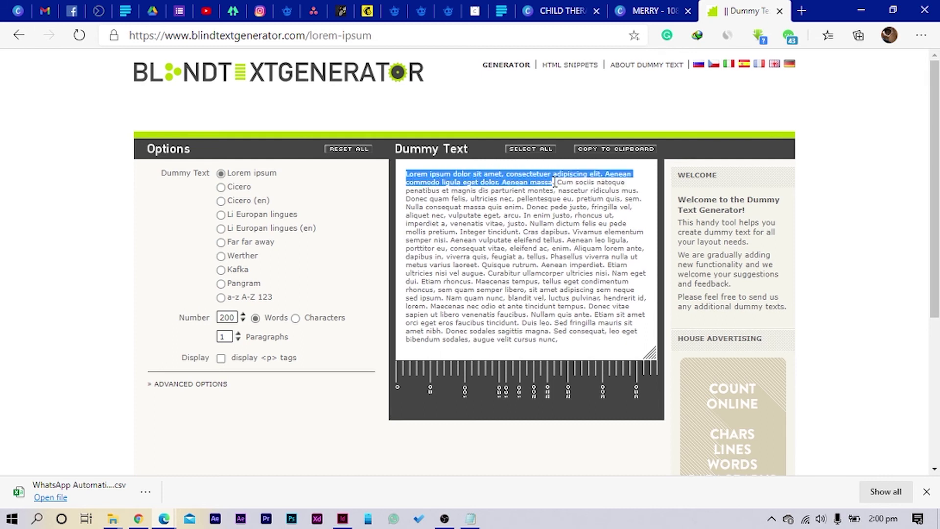
# Paste the copied lorem ipsum passage into the Canva flyer as a text box and set its font to Montserrat.
pyautogui.click(647, 11)
pyautogui.click(521, 408)
pyautogui.hotkey('ctrl', 'v')
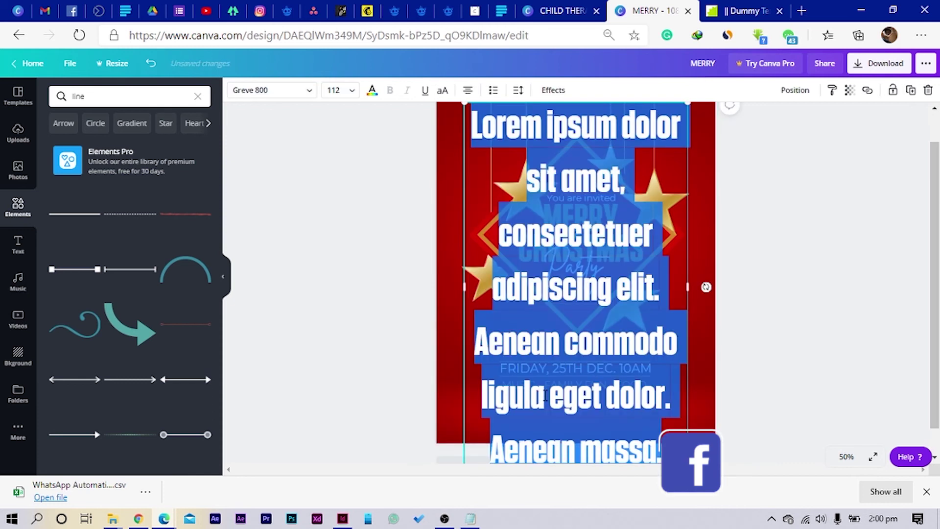
pyautogui.click(260, 91)
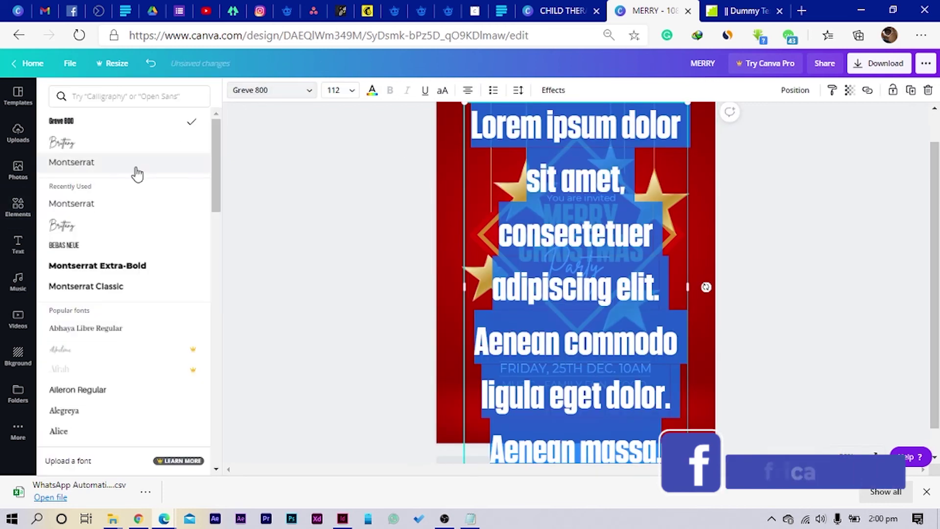
pyautogui.click(104, 204)
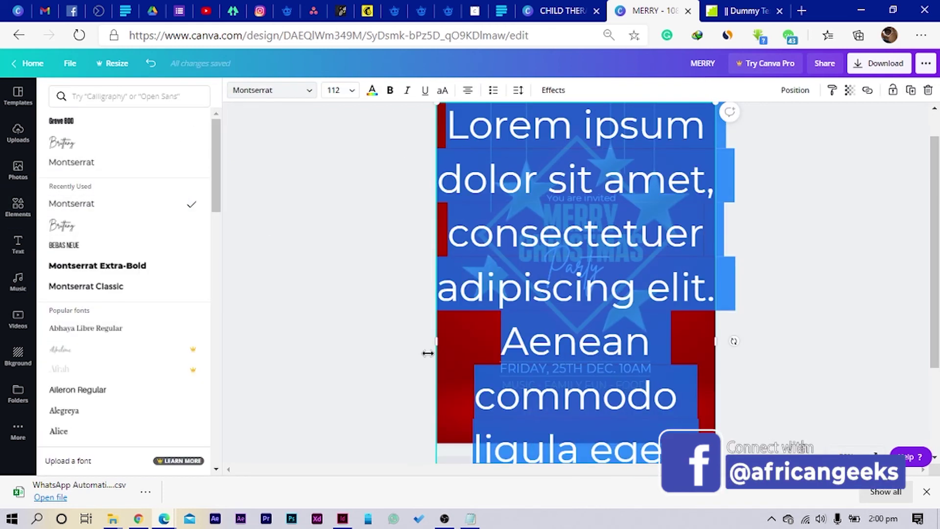
# Widen the lorem ipsum text box, scale it down to size 42.2 and move it over the flyer's lower part.
pyautogui.moveTo(366, 333); pyautogui.dragTo(273, 406)
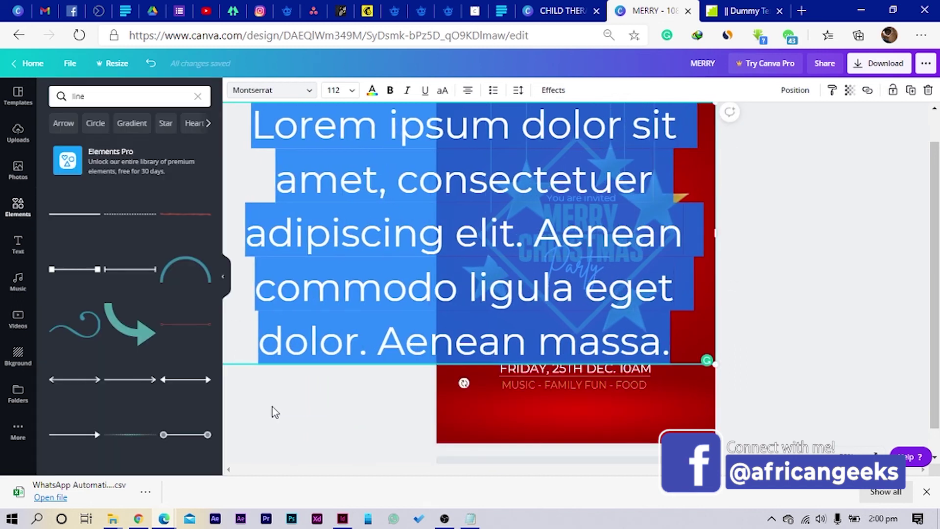
pyautogui.click(294, 409)
pyautogui.moveTo(455, 331); pyautogui.dragTo(545, 396)
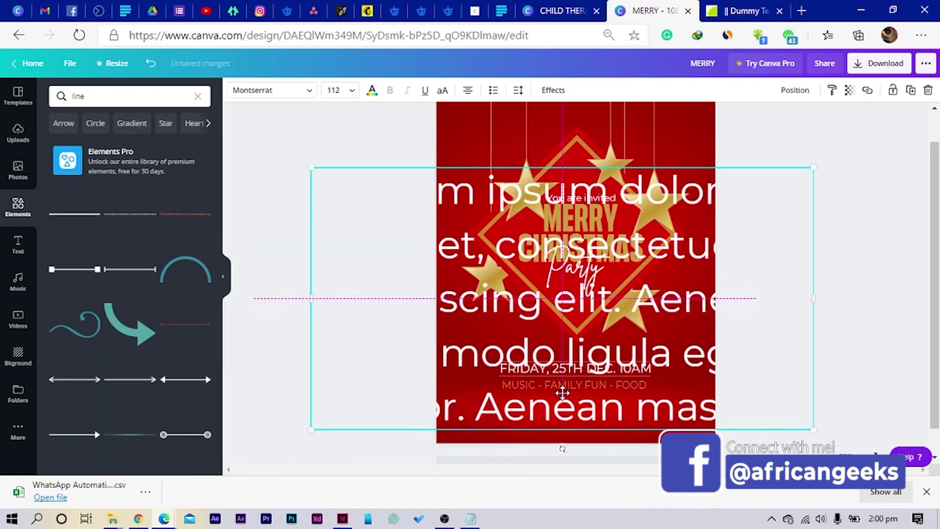
pyautogui.moveTo(814, 164); pyautogui.dragTo(510, 331)
pyautogui.moveTo(555, 401); pyautogui.dragTo(558, 403)
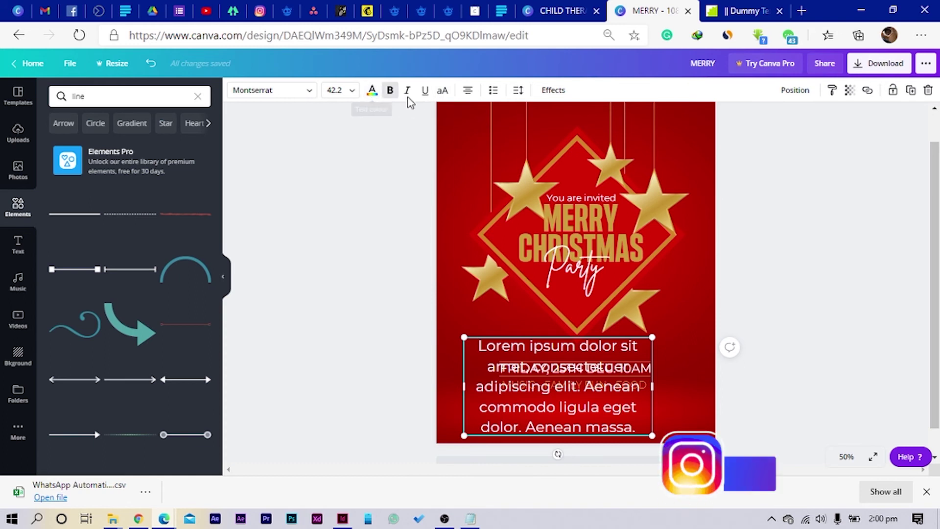
# Shrink the lorem ipsum paragraph to size 15.9 beneath the "MUSIC - FAMILY FUN - FOOD" line, trying gold before setting it to white.
pyautogui.click(371, 93)
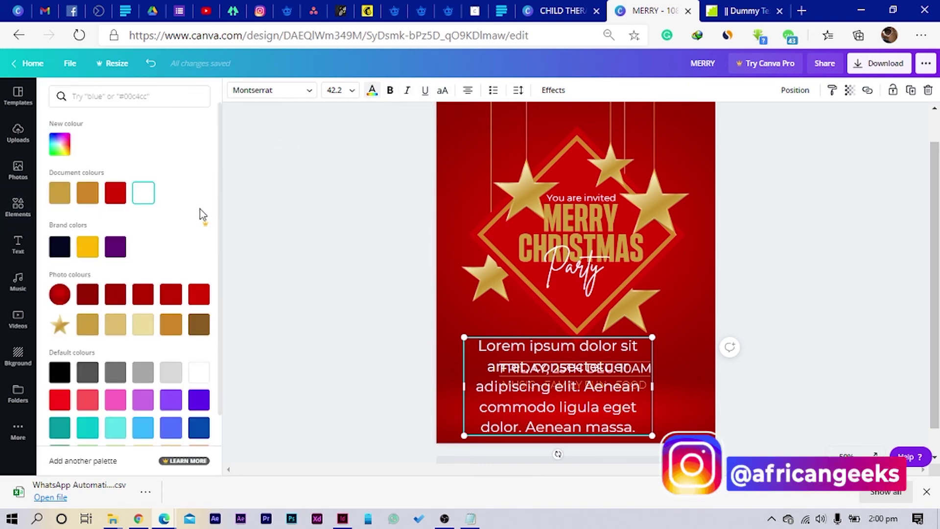
pyautogui.click(87, 325)
pyautogui.moveTo(462, 338); pyautogui.dragTo(533, 406)
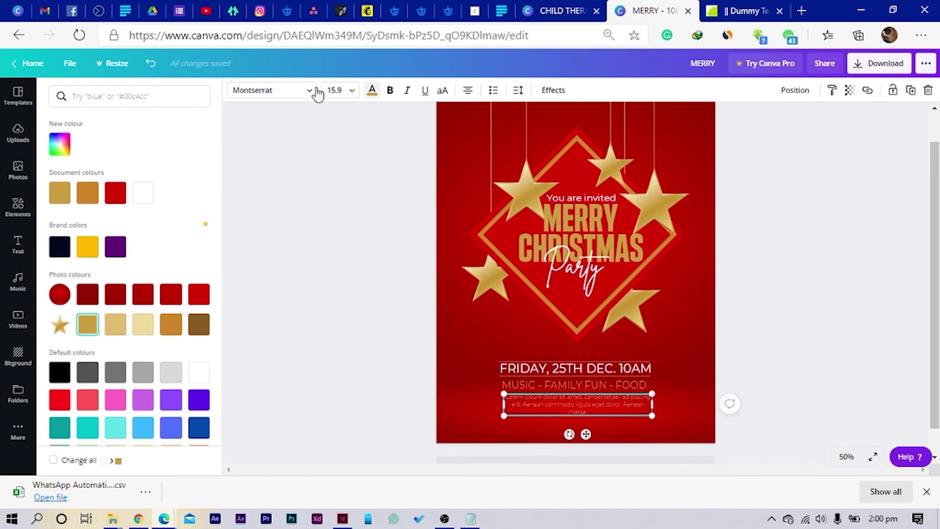
pyautogui.click(148, 201)
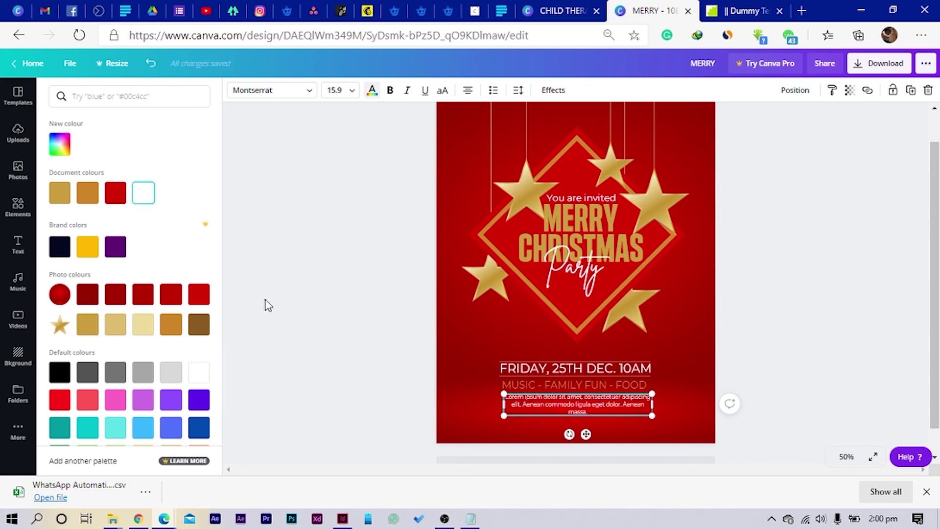
pyautogui.click(266, 300)
# Widen the lorem ipsum box to about 591 px and trim its last word to "ma." so the paragraph fits on two lines.
pyautogui.click(538, 411)
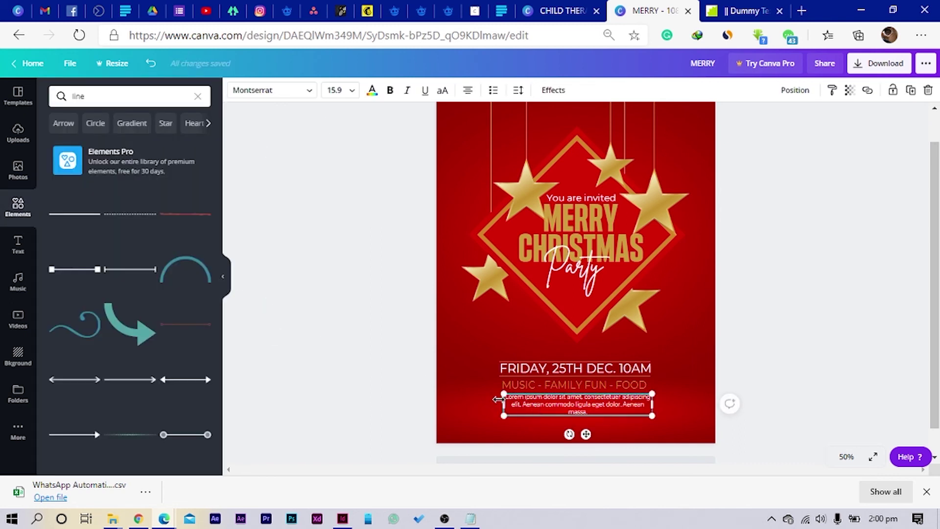
pyautogui.moveTo(500, 400); pyautogui.dragTo(495, 402)
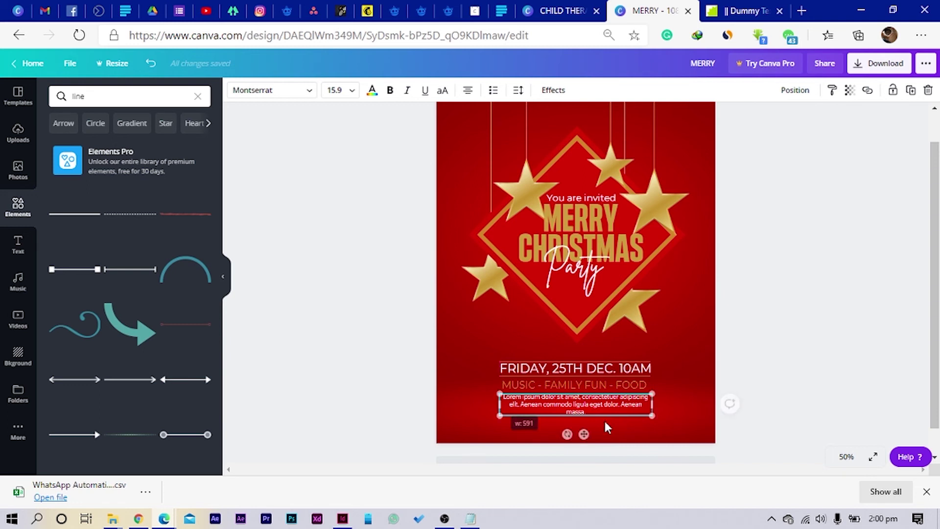
pyautogui.click(588, 412)
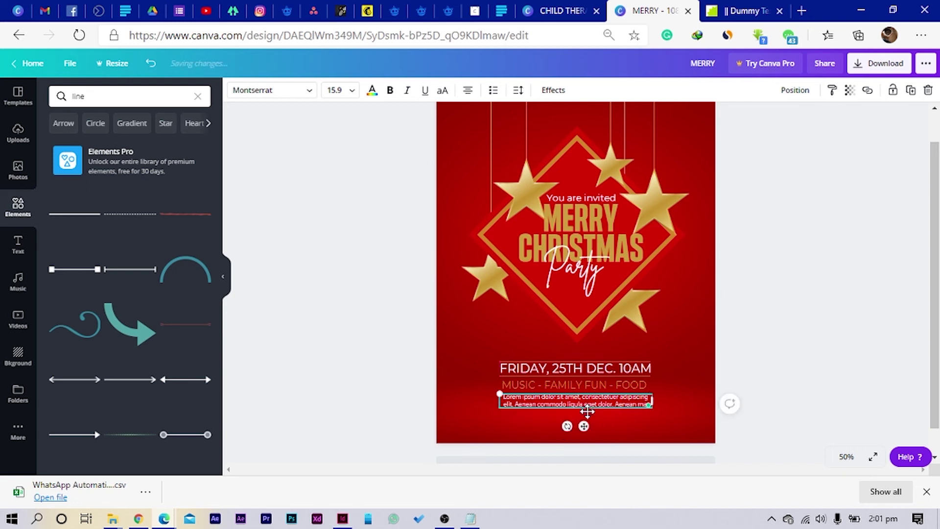
pyautogui.click(374, 397)
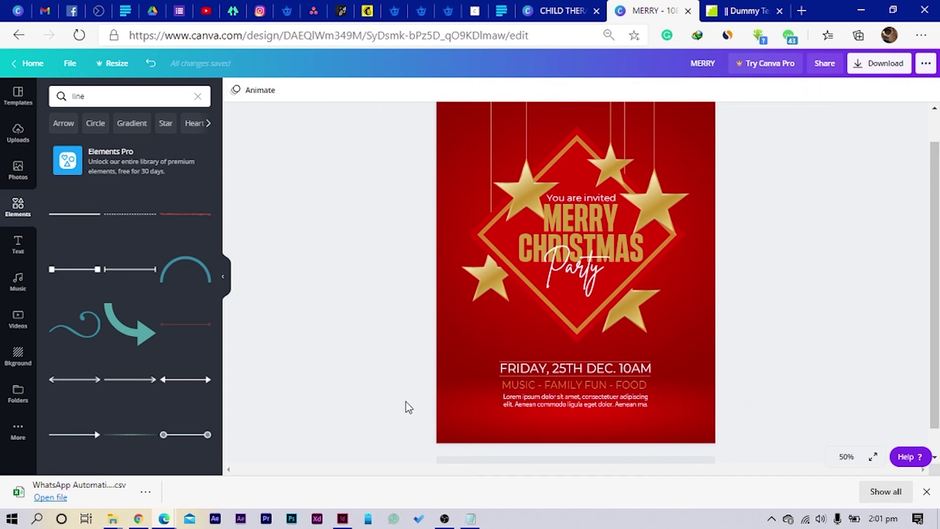
# Add the uploaded white snowflake image to the flyer and enlarge it to about 997 px wide over the diamond area.
pyautogui.scroll(1, 409, 407)
pyautogui.scroll(-2, 409, 407)
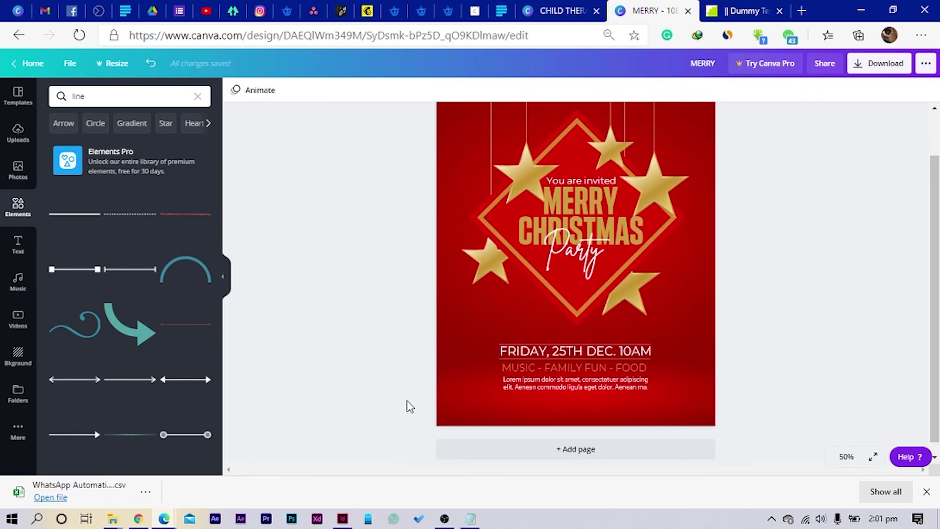
pyautogui.scroll(1, 411, 406)
pyautogui.scroll(-1, 386, 401)
pyautogui.click(7, 138)
pyautogui.click(76, 313)
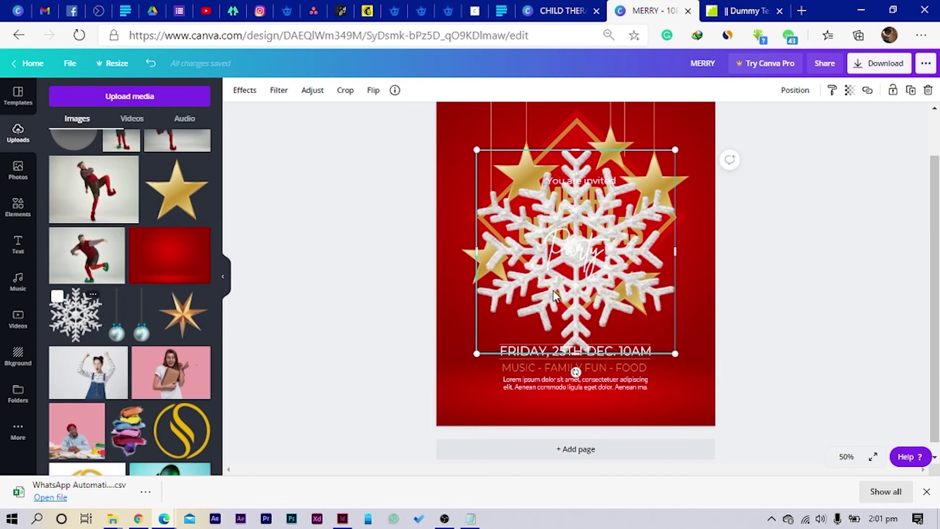
pyautogui.moveTo(675, 150); pyautogui.dragTo(557, 270)
pyautogui.scroll(-10, 154, 279)
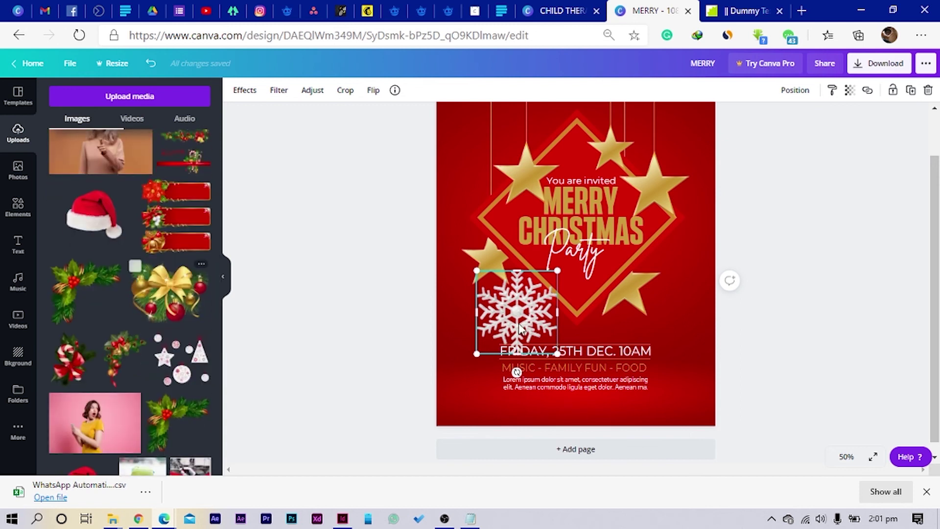
pyautogui.moveTo(557, 270); pyautogui.dragTo(752, 81)
pyautogui.moveTo(638, 218); pyautogui.dragTo(602, 217)
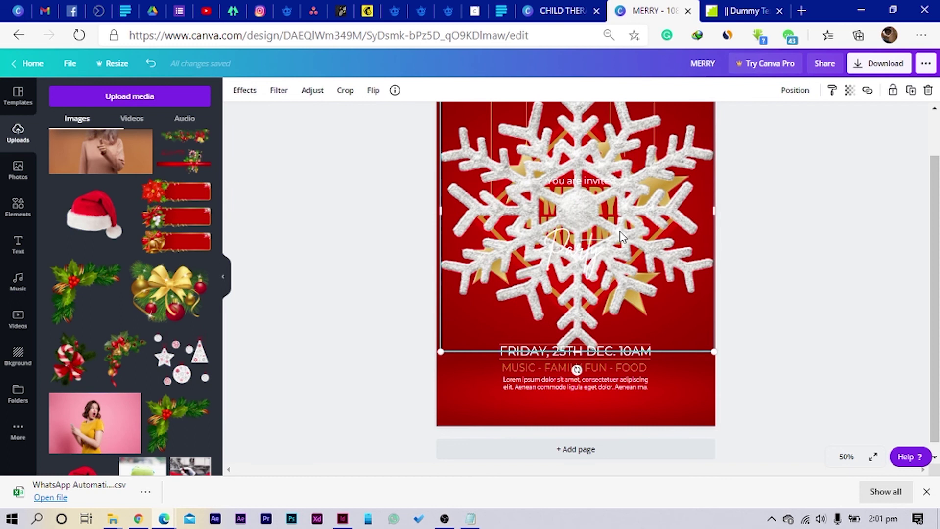
pyautogui.moveTo(442, 358); pyautogui.dragTo(458, 335)
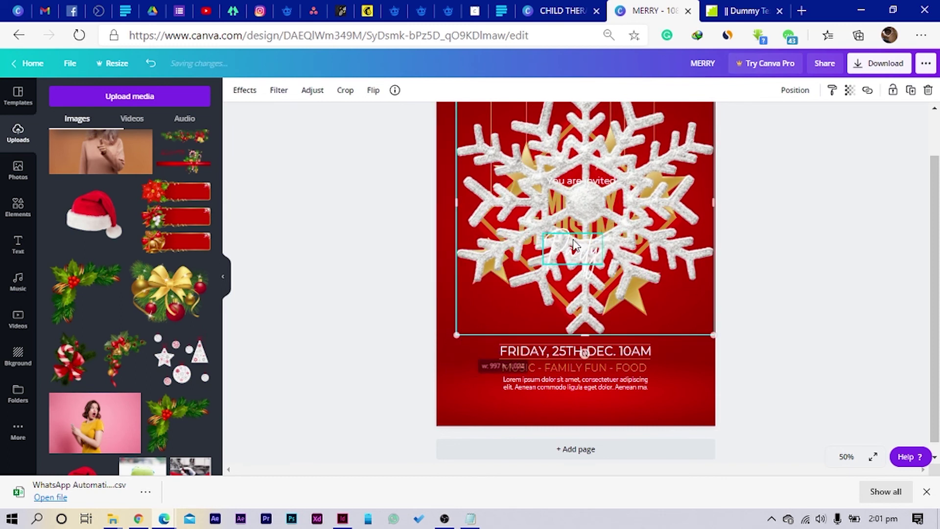
# Centre the snowflake on the diamond and send it backward behind the headings, stars and diamond.
pyautogui.click(572, 267)
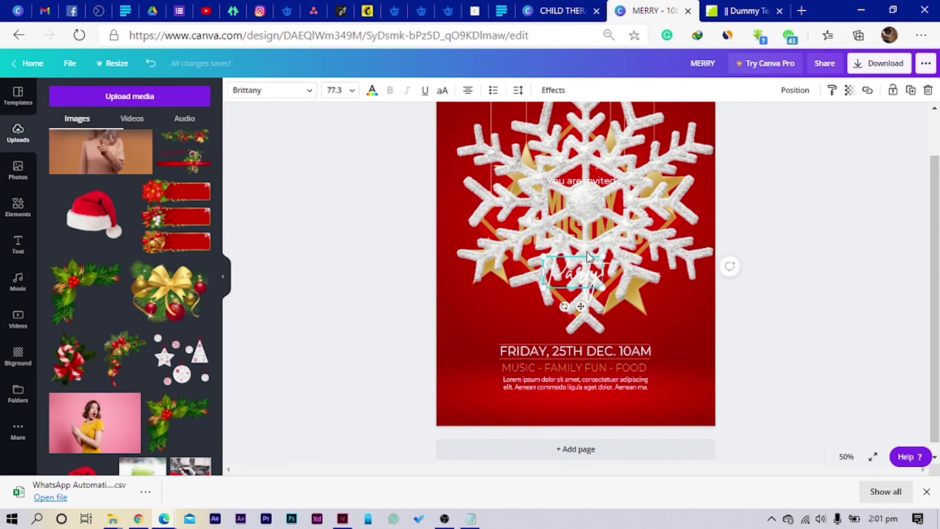
pyautogui.moveTo(700, 255); pyautogui.dragTo(689, 272)
pyautogui.hotkey('ctrl', '[')
pyautogui.hotkey('ctrl', '[')
pyautogui.hotkey('ctrl', '[')
pyautogui.hotkey('ctrl', '[')
pyautogui.hotkey('ctrl', '[')
pyautogui.hotkey('ctrl', '[')
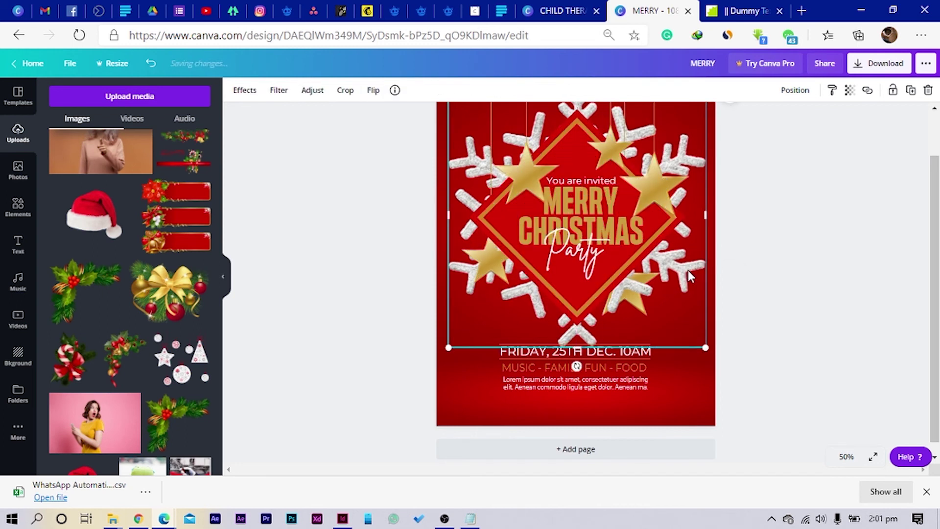
# Reduce the snowflake's transparency value to 10 so it forms a faint background pattern.
pyautogui.scroll(1, 689, 270)
pyautogui.click(850, 91)
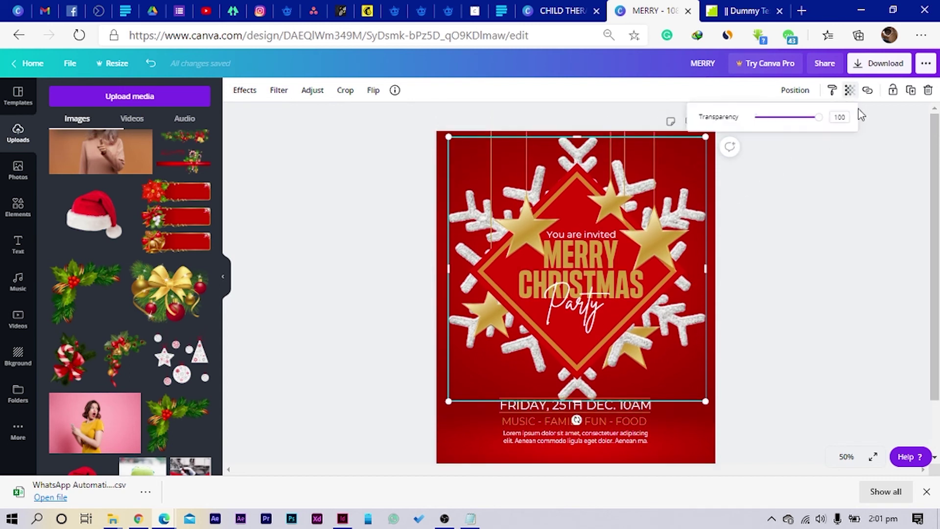
pyautogui.moveTo(828, 120); pyautogui.dragTo(765, 143)
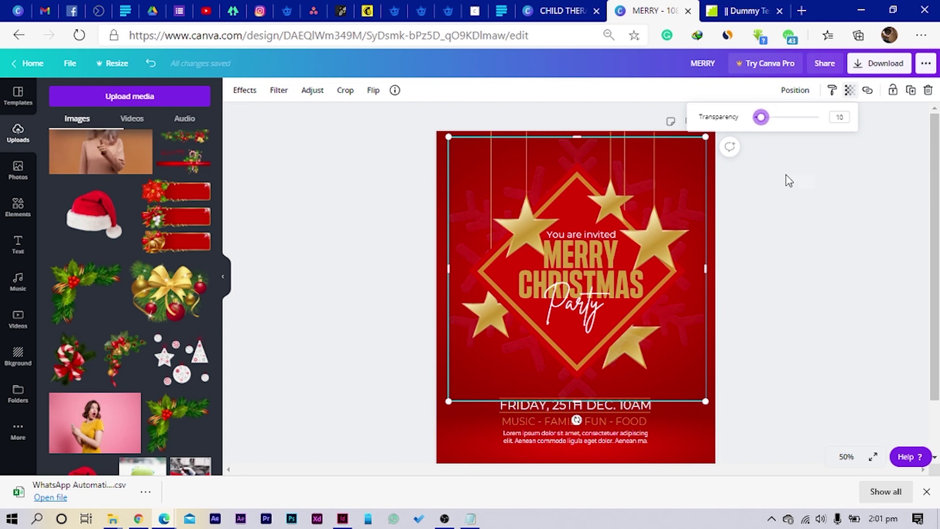
# Add the uploaded white snowflakes cluster image to the flyer and place it over the lower-left corner.
pyautogui.click(809, 211)
pyautogui.scroll(-3, 130, 304)
pyautogui.scroll(-5, 128, 316)
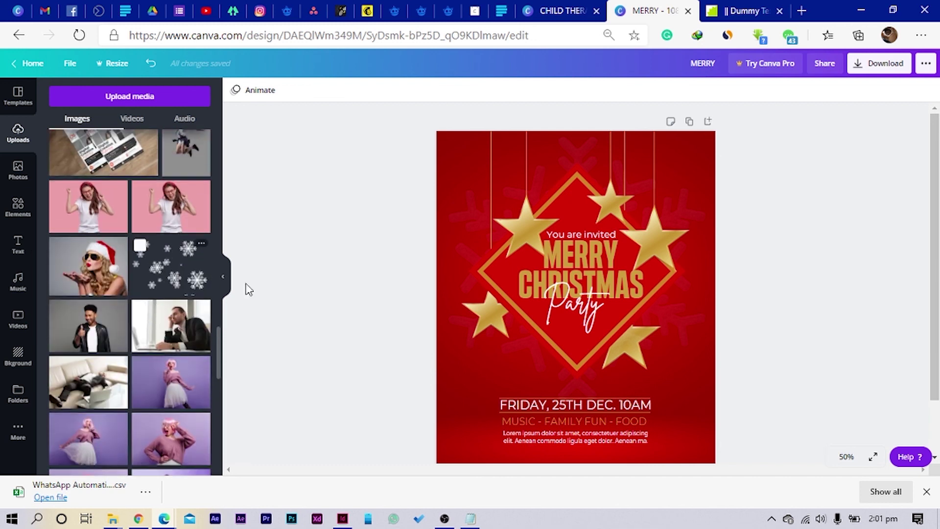
pyautogui.click(548, 316)
pyautogui.hotkey('ctrl', 'z')
pyautogui.moveTo(544, 343); pyautogui.dragTo(482, 422)
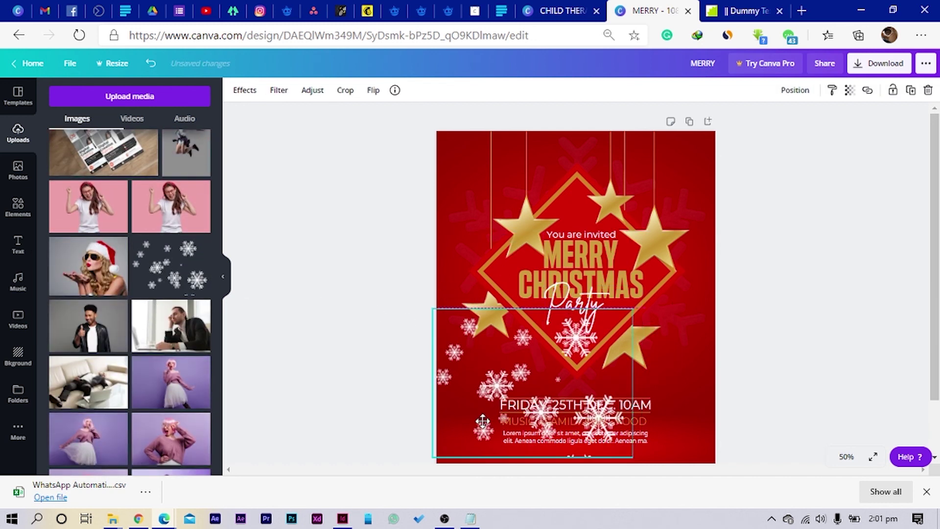
# Reduce the snowflakes cluster's transparency value to 14 and send it behind the diamond, stars and event text.
pyautogui.click(849, 92)
pyautogui.moveTo(823, 120); pyautogui.dragTo(765, 131)
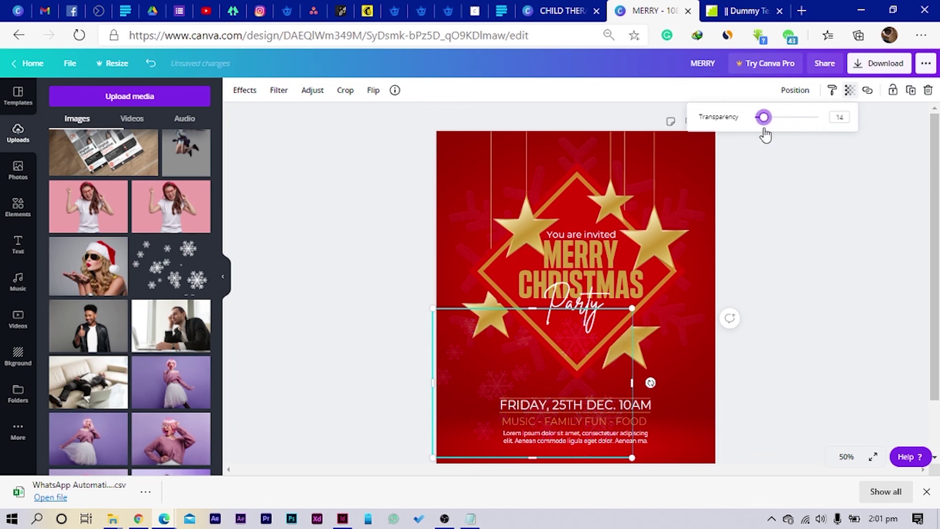
pyautogui.rightClick(490, 378)
pyautogui.click(517, 352)
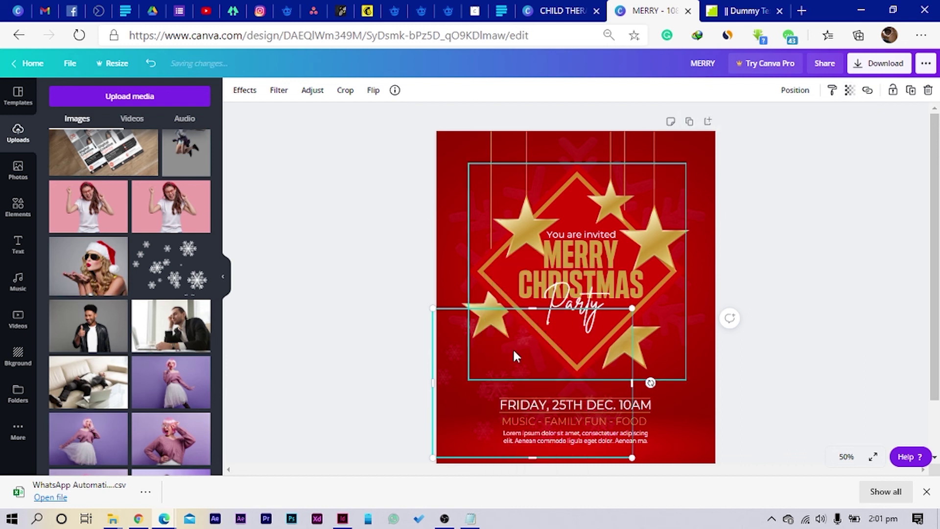
pyautogui.click(503, 360)
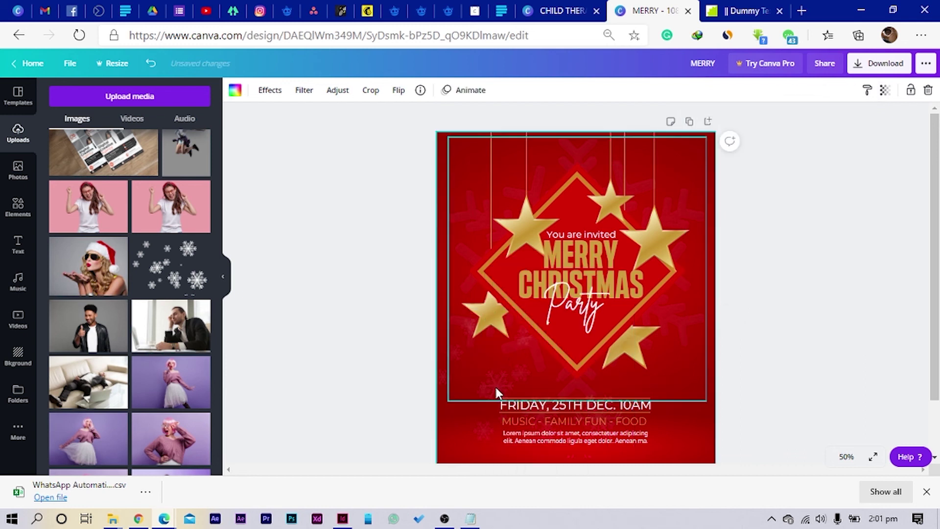
# Place a copy of the faint snowflakes cluster behind the flyer's lower-right corner and shift the original further down and left.
pyautogui.click(464, 414)
pyautogui.moveTo(466, 418); pyautogui.dragTo(628, 414)
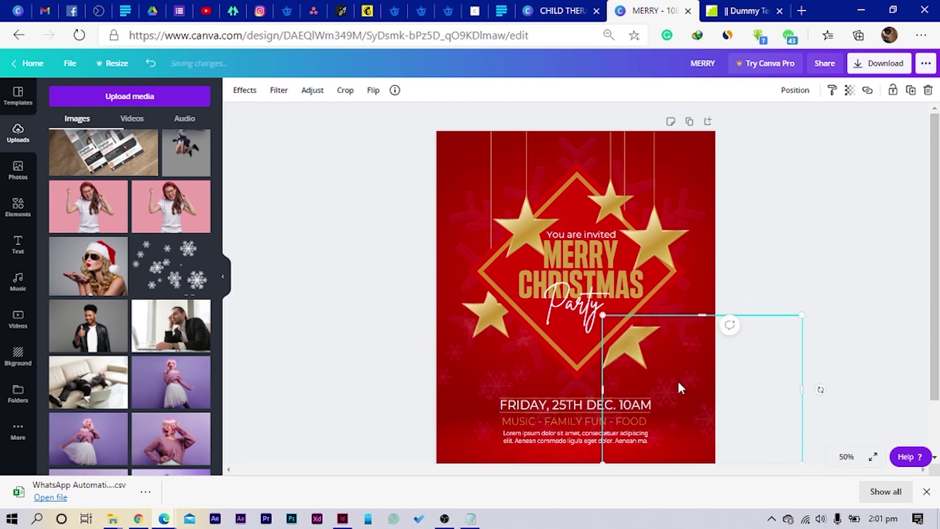
pyautogui.rightClick(677, 383)
pyautogui.click(720, 337)
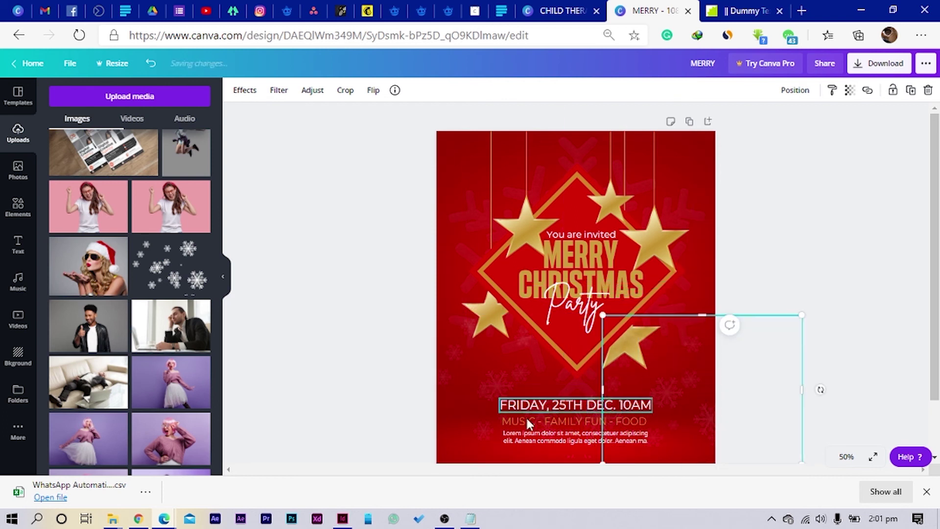
pyautogui.moveTo(474, 395); pyautogui.dragTo(420, 444)
pyautogui.click(236, 378)
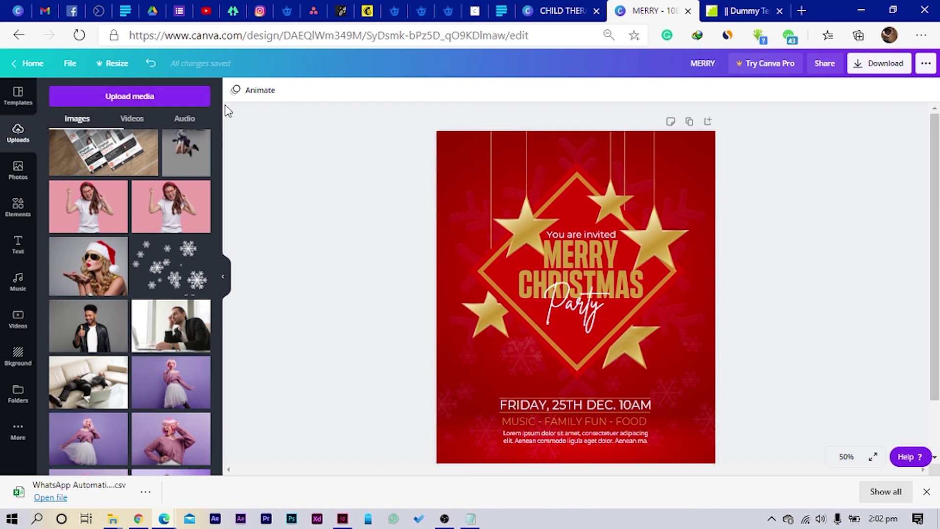
# Switch to the African Geek Store page and look through its flyer templates, including the Free Christmas Flyer Template.
pyautogui.click(500, 8)
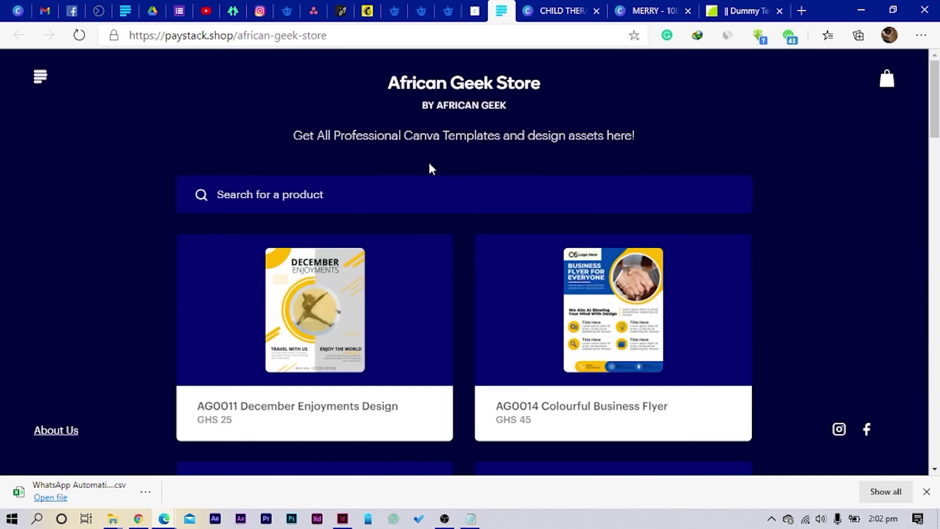
pyautogui.scroll(-6, 431, 169)
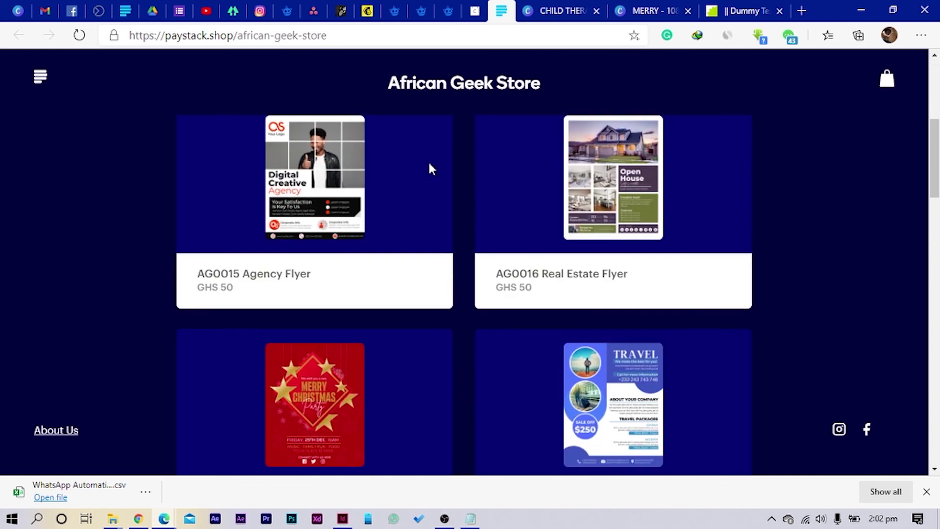
pyautogui.scroll(-2, 431, 170)
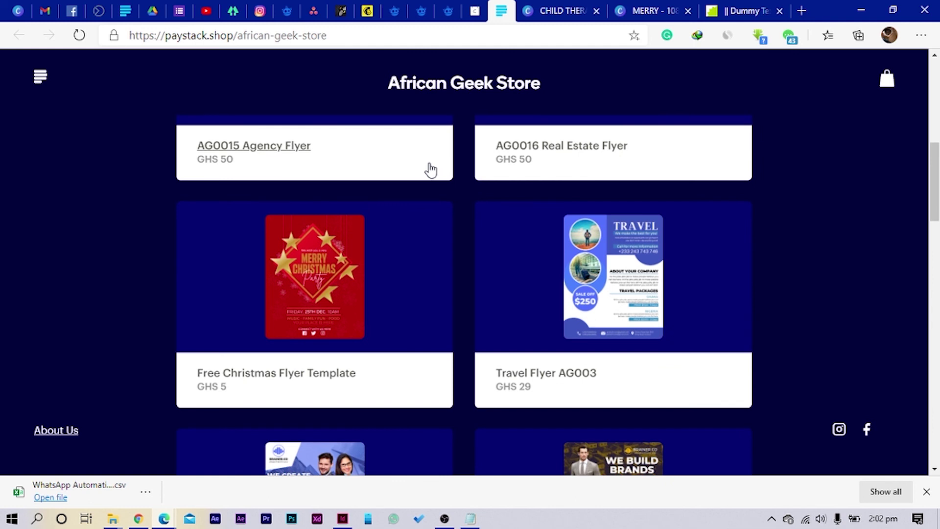
pyautogui.scroll(-1, 431, 170)
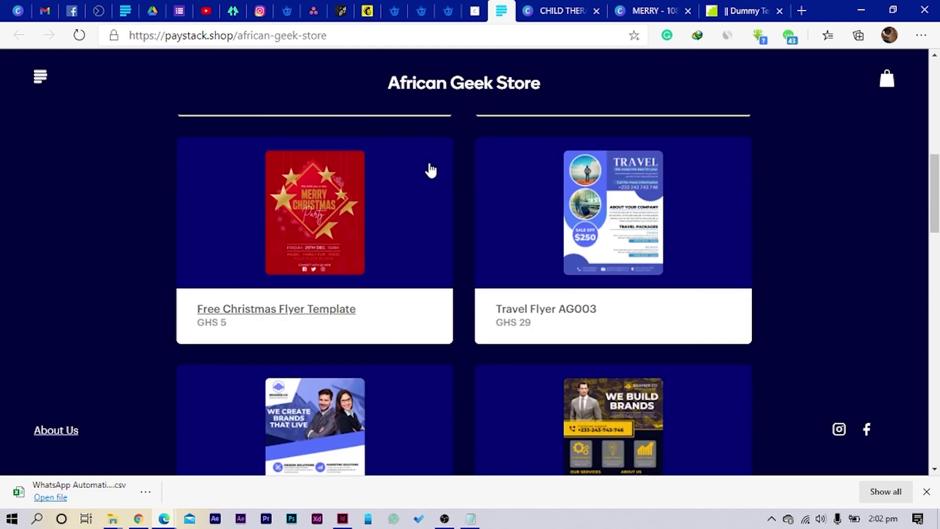
pyautogui.scroll(-17, 431, 170)
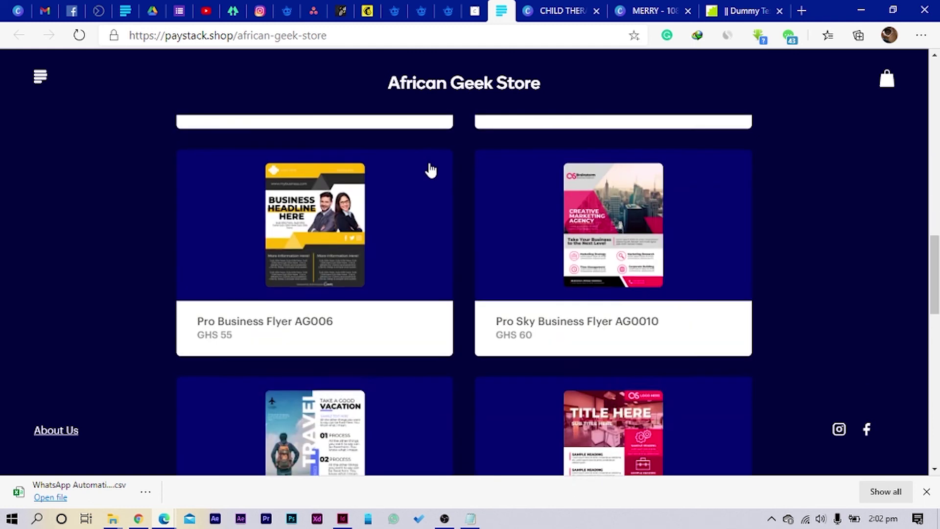
pyautogui.scroll(-3, 432, 170)
pyautogui.scroll(14, 431, 170)
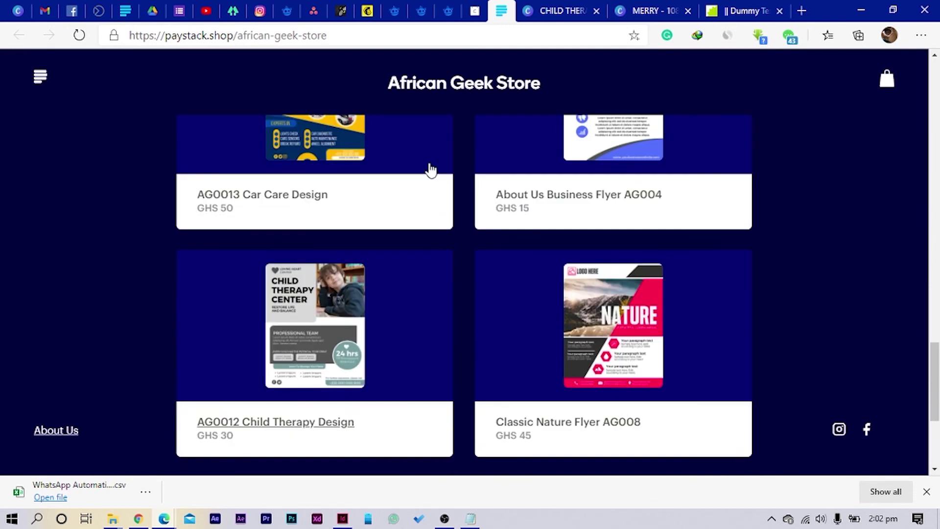
pyautogui.scroll(10, 431, 170)
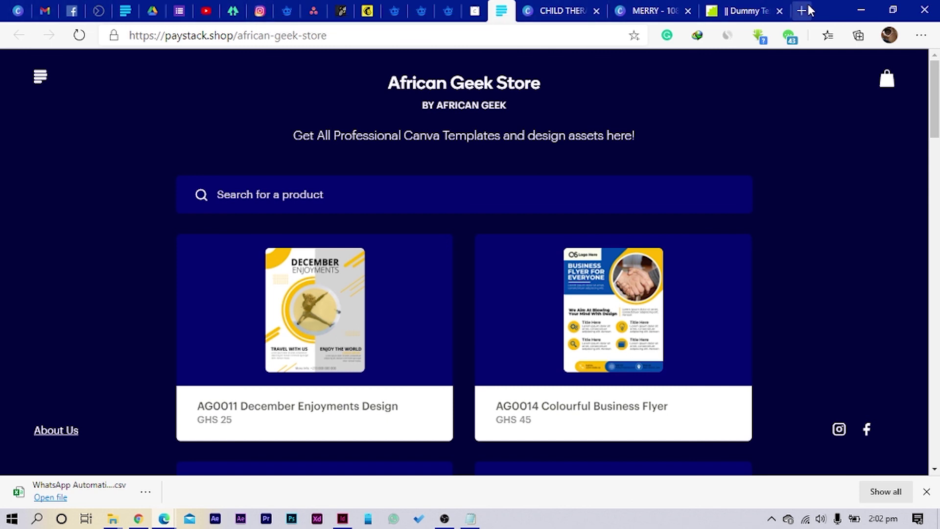
# Open instagram.com in place of the dummy text generator page.
pyautogui.click(742, 10)
pyautogui.click(526, 31)
pyautogui.write('IN')
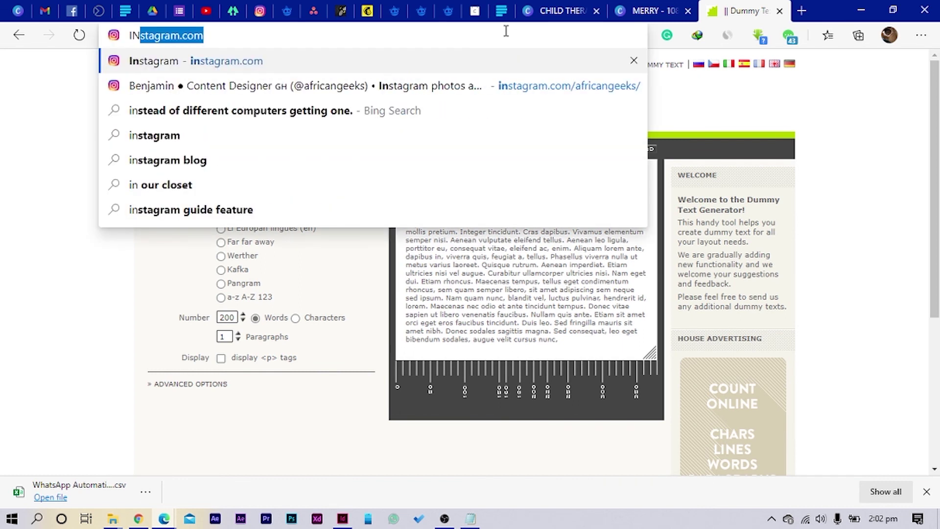
pyautogui.press('Return')
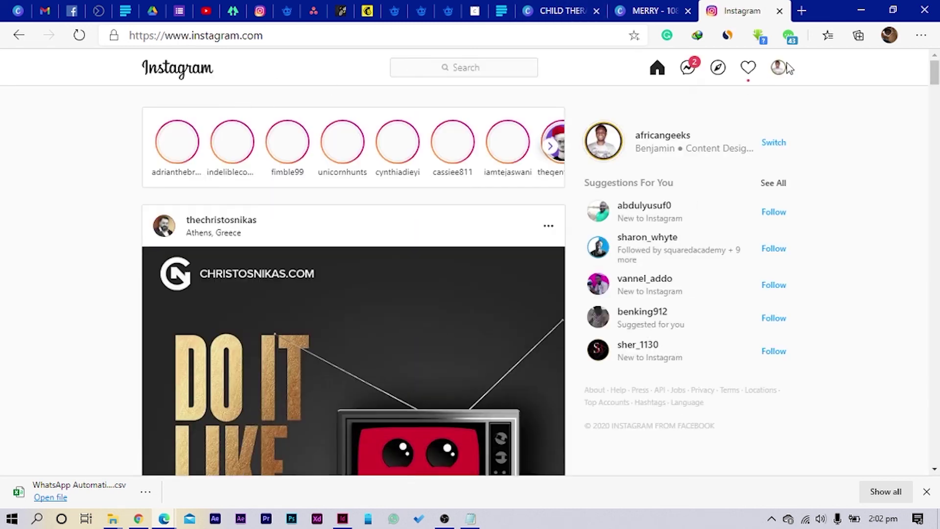
# Look over the signed-in account's Instagram profile and posts, and return to the MERRY flyer design in Canva.
pyautogui.click(780, 68)
pyautogui.click(760, 98)
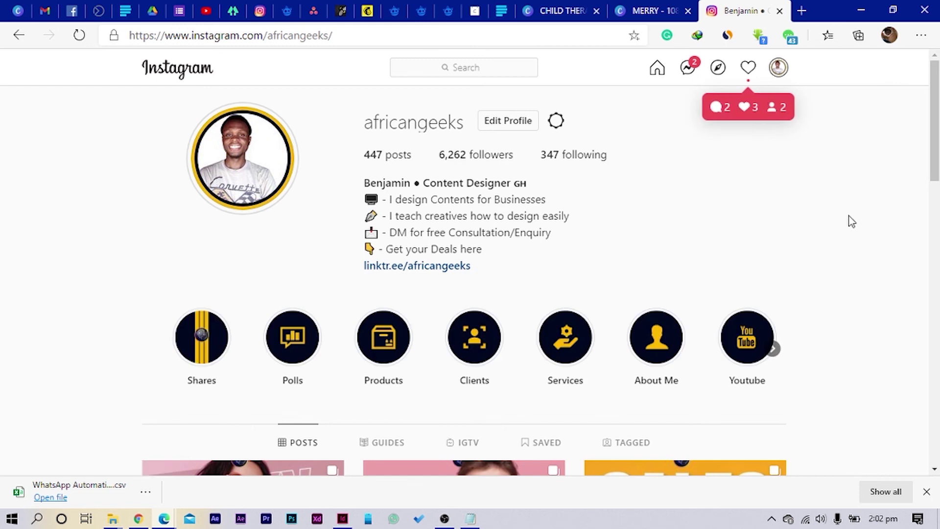
pyautogui.scroll(-3, 850, 225)
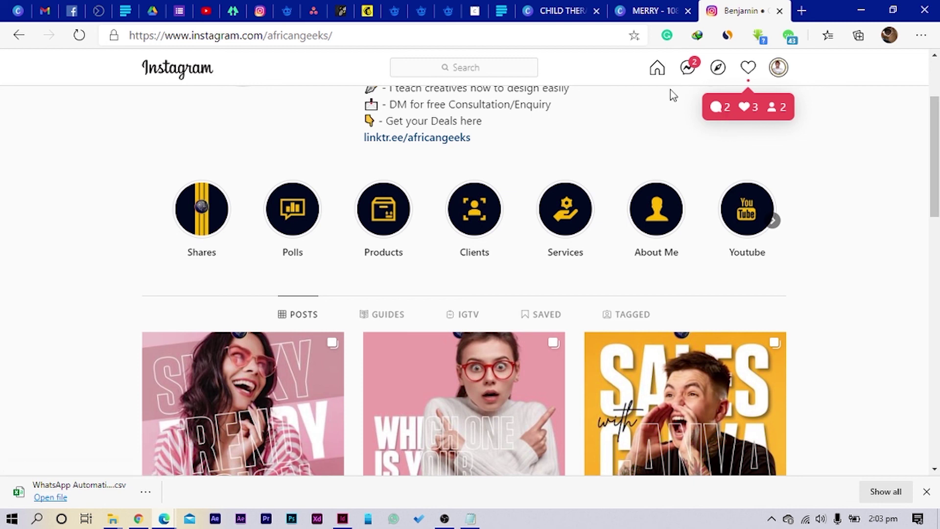
pyautogui.click(563, 11)
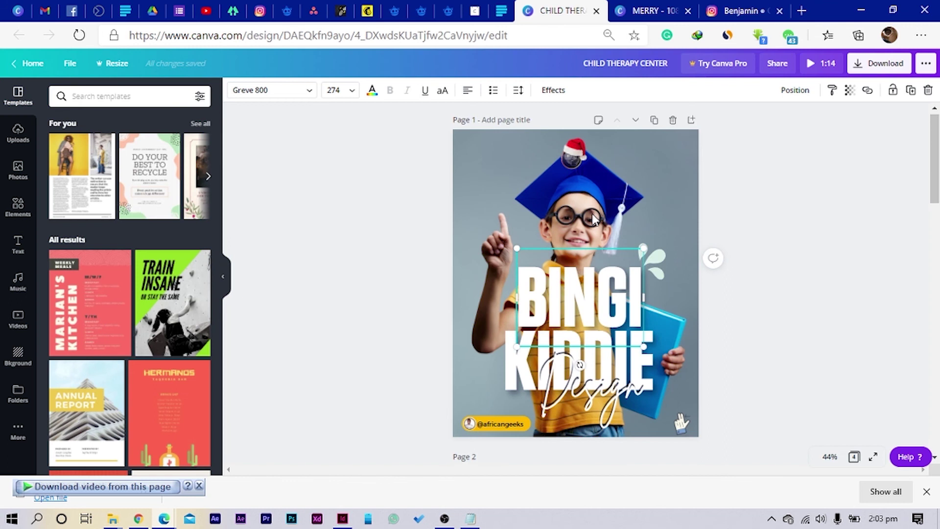
pyautogui.click(666, 9)
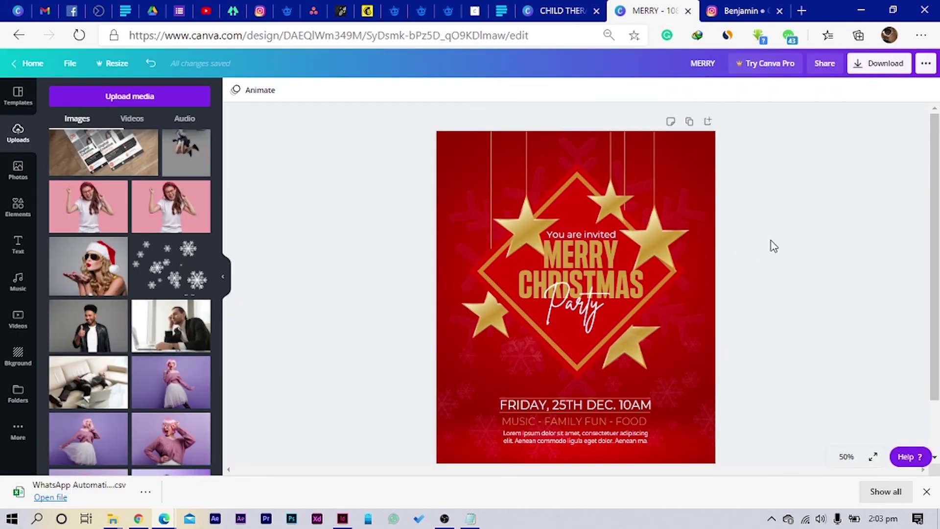